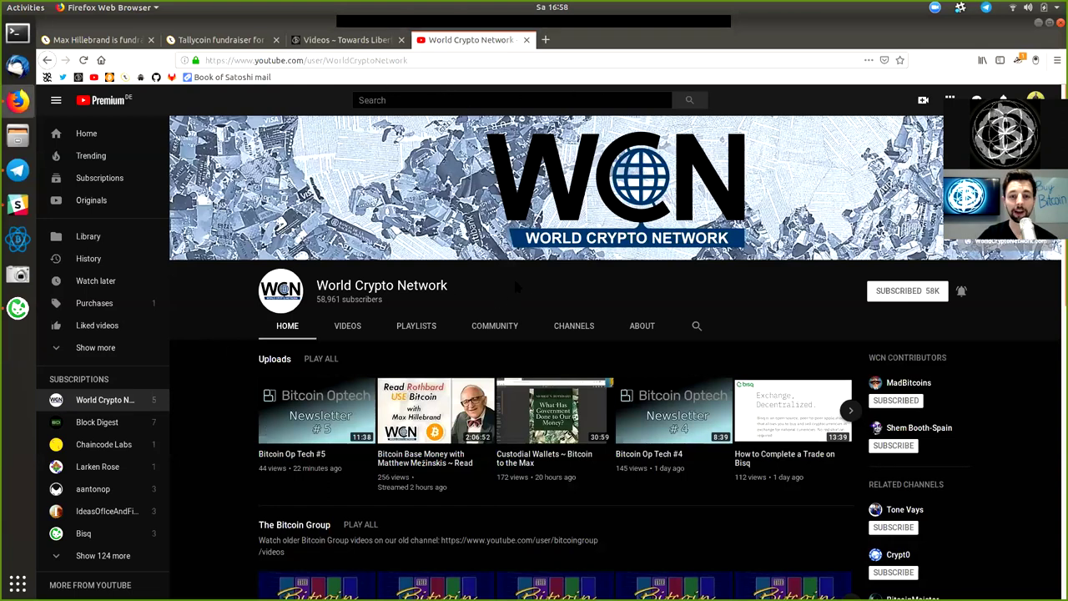
Step: Switch to the 'Videos – Towards Liberty' tab and select, then deselect, its web address
{"action": "left_click", "coordinate": [346, 40]}
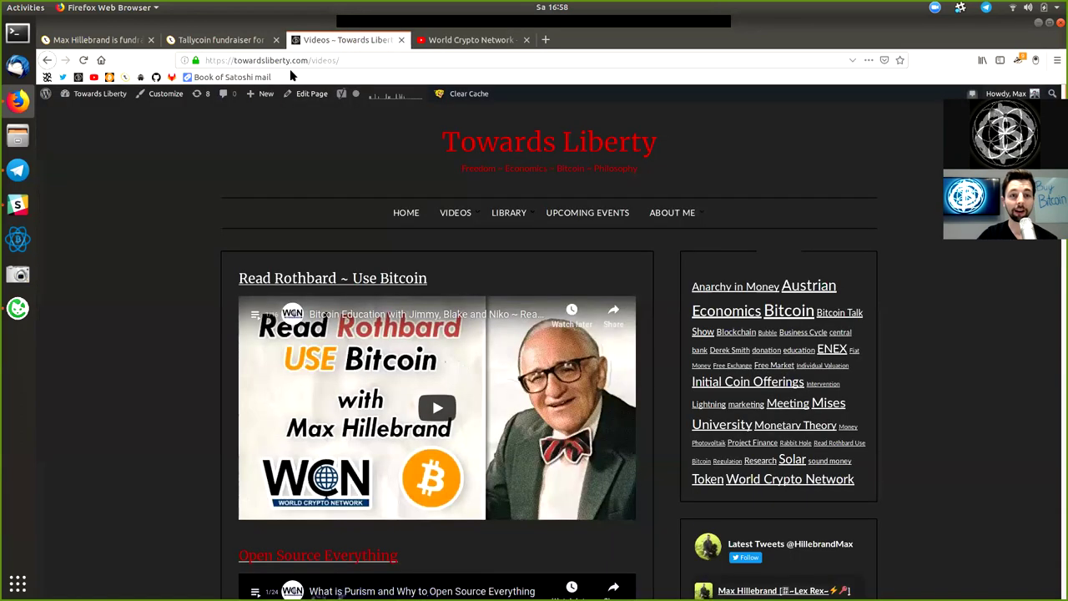
{"action": "left_click", "coordinate": [254, 60]}
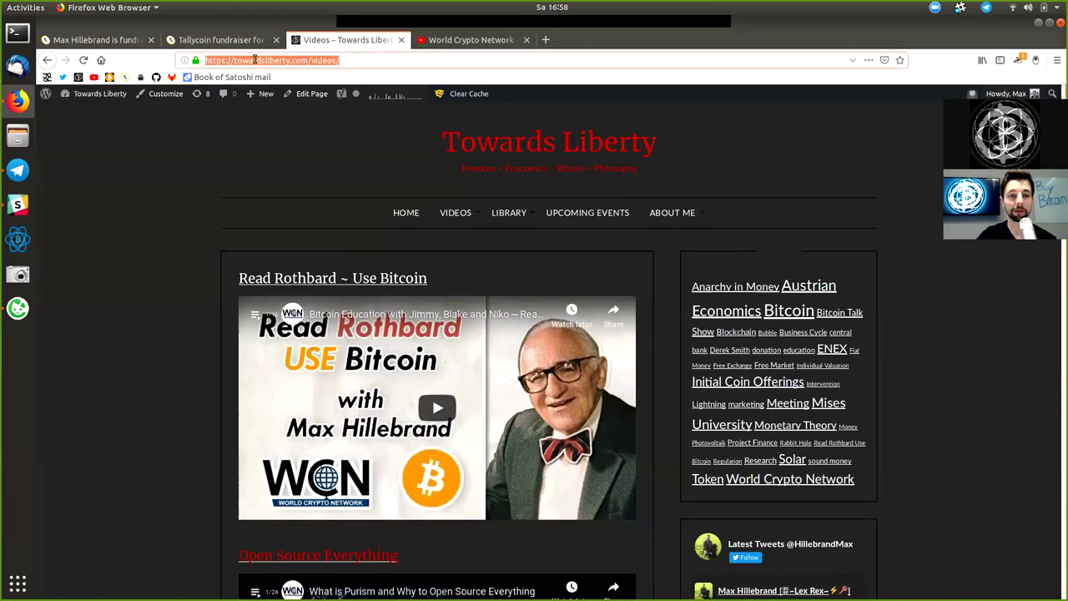
{"action": "left_click", "coordinate": [296, 218]}
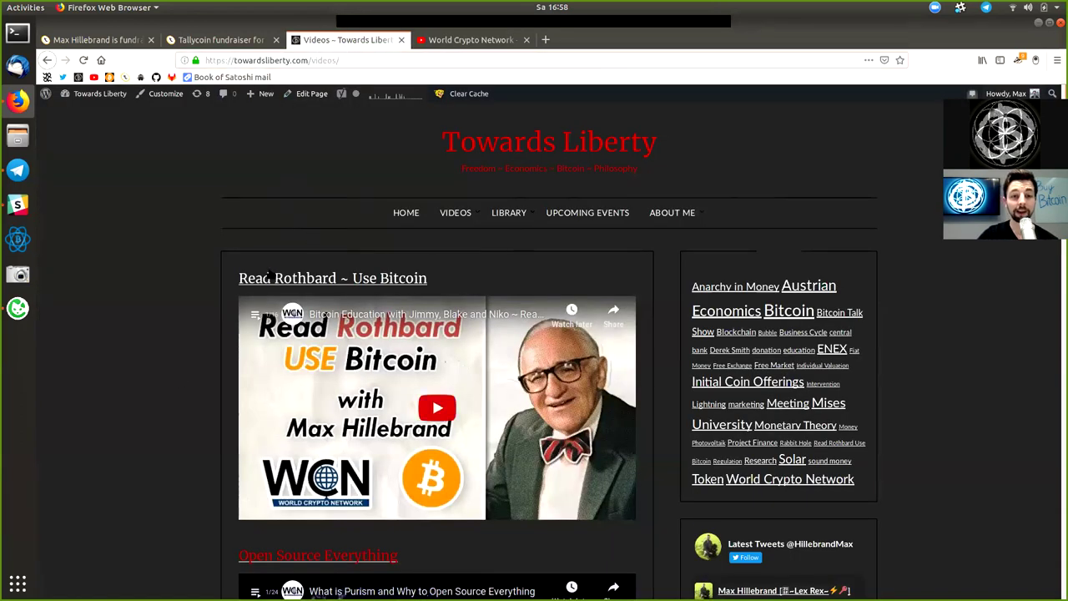
Step: Scroll the videos page and highlight the Open Source Everything heading
{"action": "scroll", "coordinate": [125, 337], "scroll_direction": "down", "scroll_amount": 1}
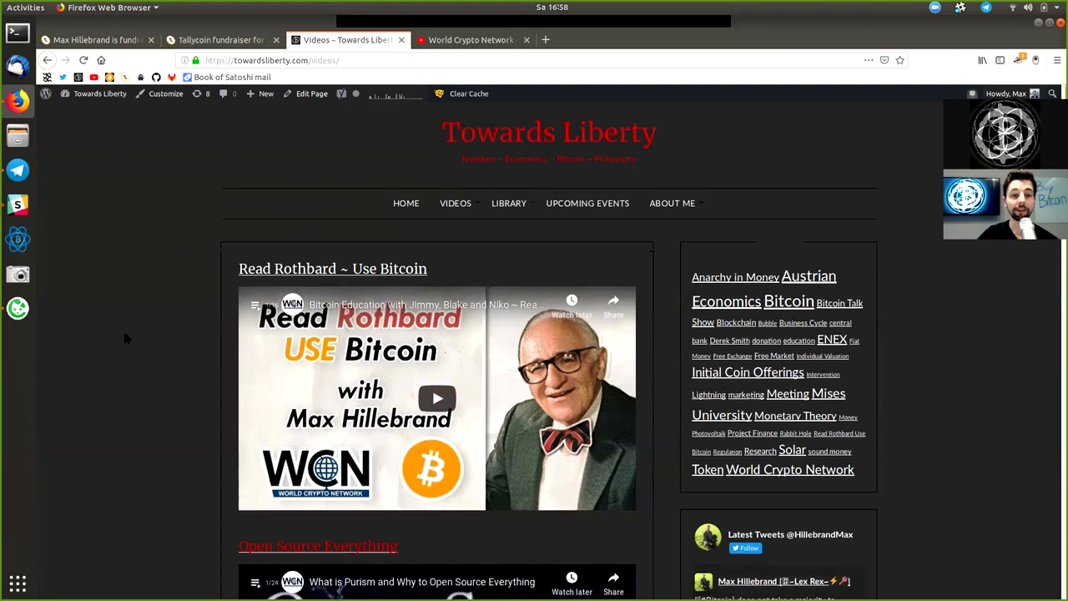
{"action": "scroll", "coordinate": [123, 337], "scroll_direction": "down", "scroll_amount": 2}
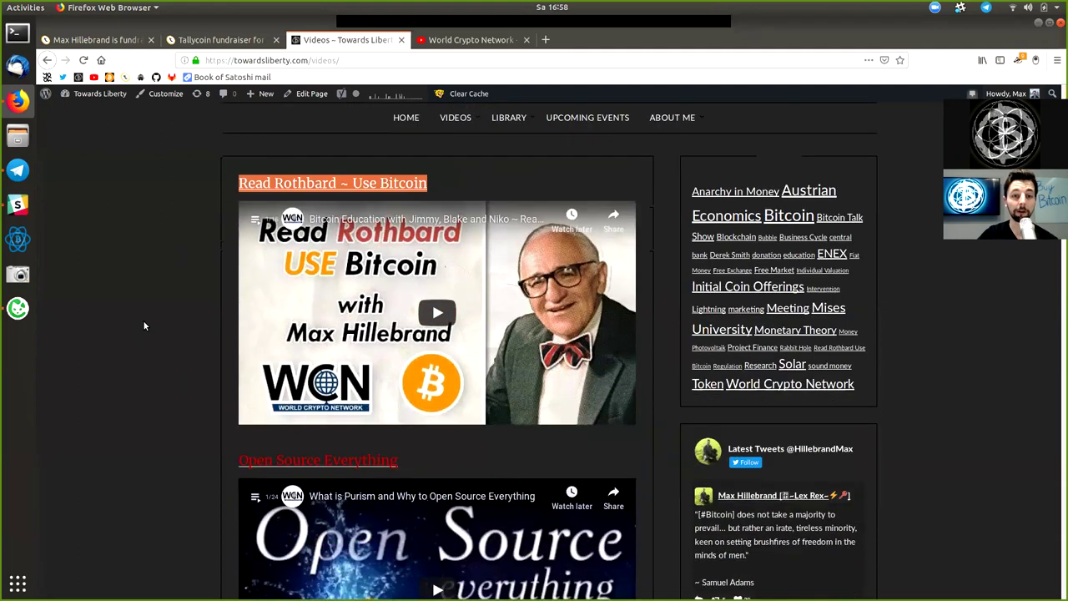
{"action": "scroll", "coordinate": [180, 335], "scroll_direction": "down", "scroll_amount": 4}
{"action": "scroll", "coordinate": [180, 336], "scroll_direction": "up", "scroll_amount": 4}
{"action": "scroll", "coordinate": [373, 290], "scroll_direction": "up", "scroll_amount": 1}
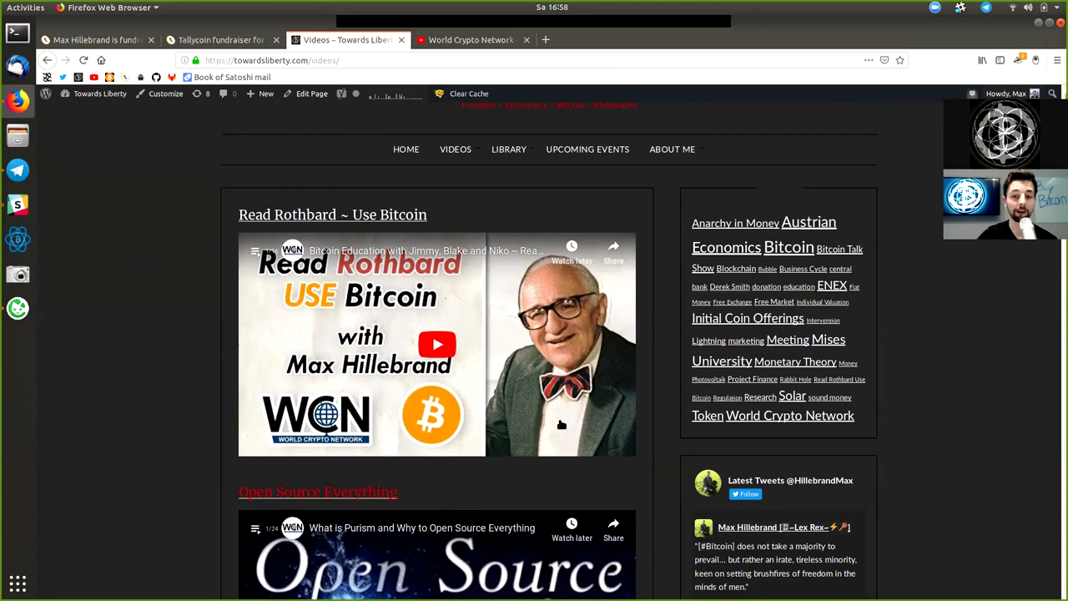
{"action": "scroll", "coordinate": [236, 356], "scroll_direction": "down", "scroll_amount": 3}
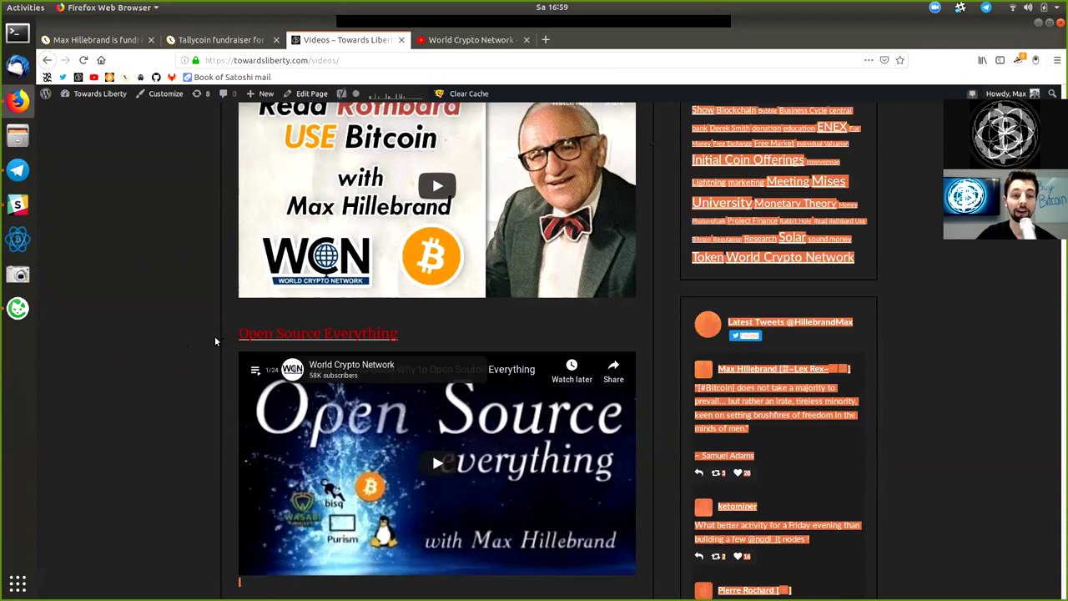
{"action": "left_click_drag", "start_coordinate": [230, 335], "coordinate": [399, 333]}
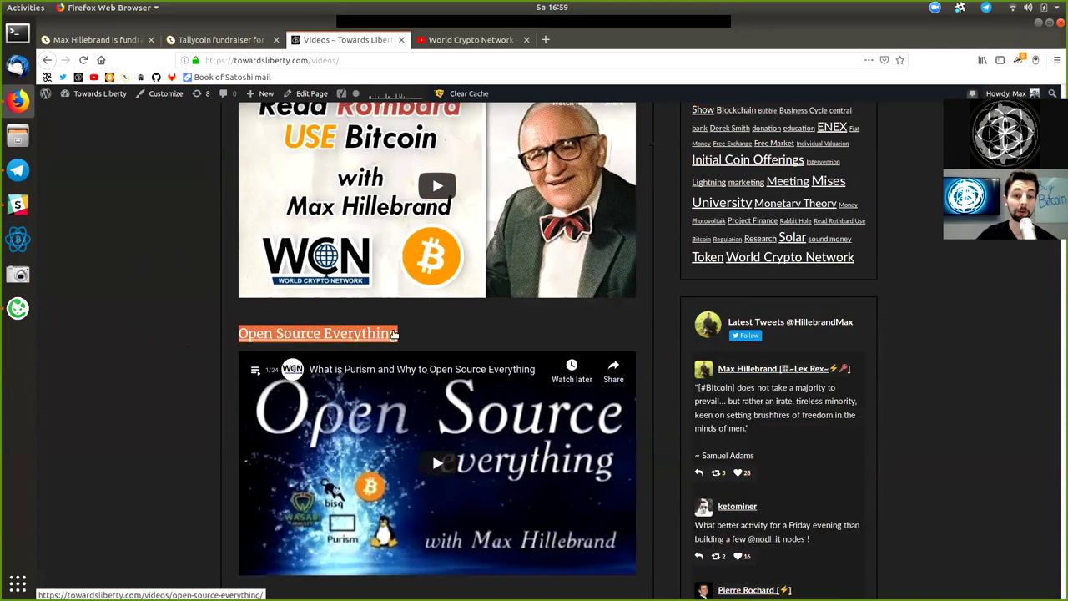
{"action": "left_click", "coordinate": [448, 328]}
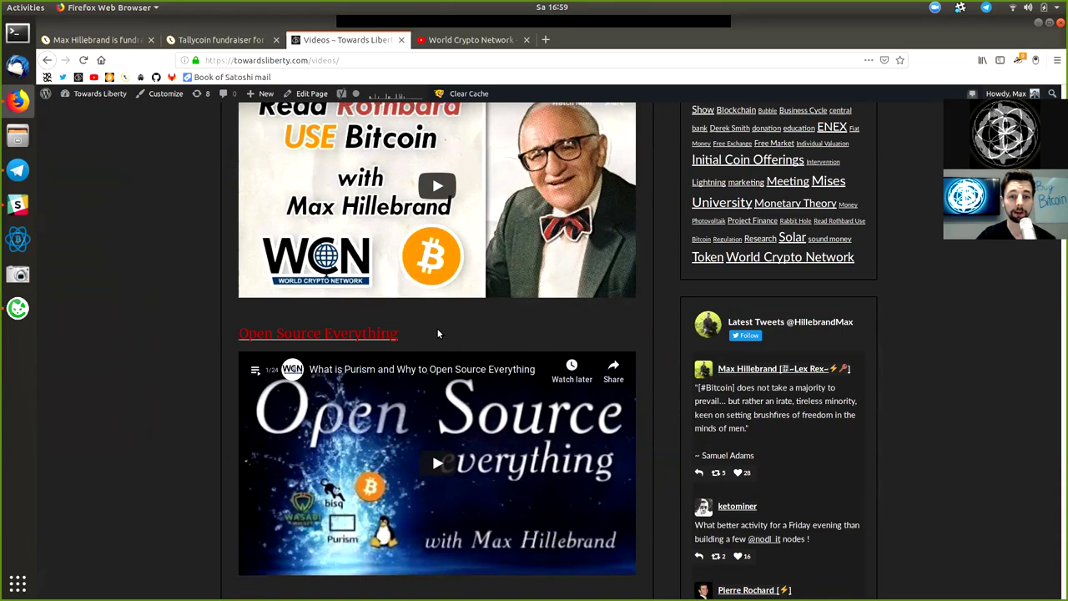
Step: Browse further down past the Bisq video to the Wasabi Wallet section
{"action": "scroll", "coordinate": [417, 346], "scroll_direction": "down", "scroll_amount": 3}
{"action": "scroll", "coordinate": [432, 358], "scroll_direction": "down", "scroll_amount": 4}
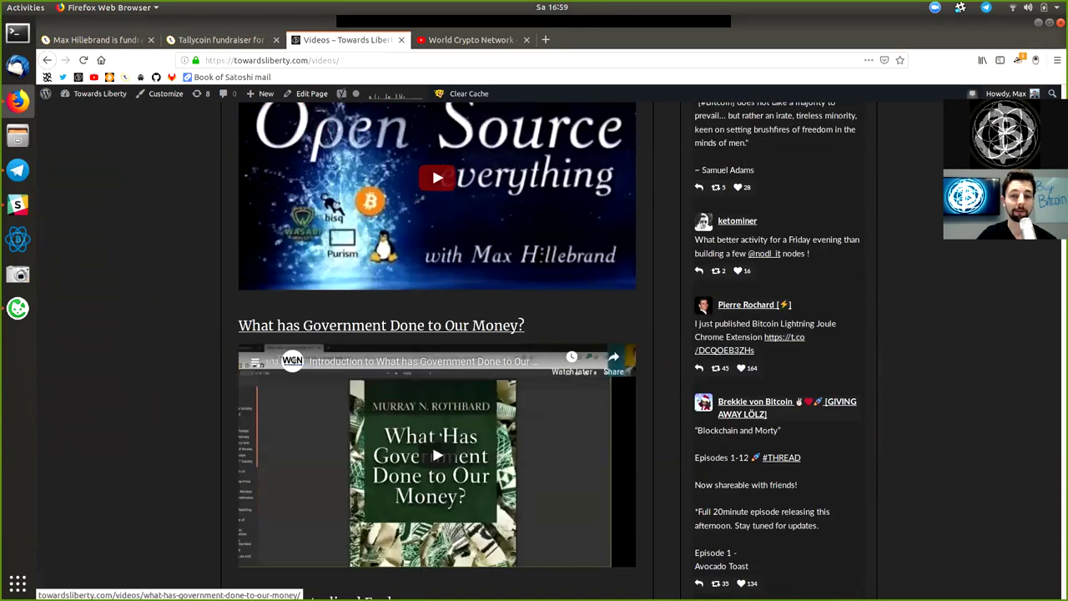
{"action": "scroll", "coordinate": [442, 334], "scroll_direction": "up", "scroll_amount": 2}
{"action": "scroll", "coordinate": [450, 295], "scroll_direction": "down", "scroll_amount": 3}
{"action": "scroll", "coordinate": [451, 295], "scroll_direction": "down", "scroll_amount": 1}
{"action": "left_click_drag", "start_coordinate": [555, 259], "coordinate": [230, 268]}
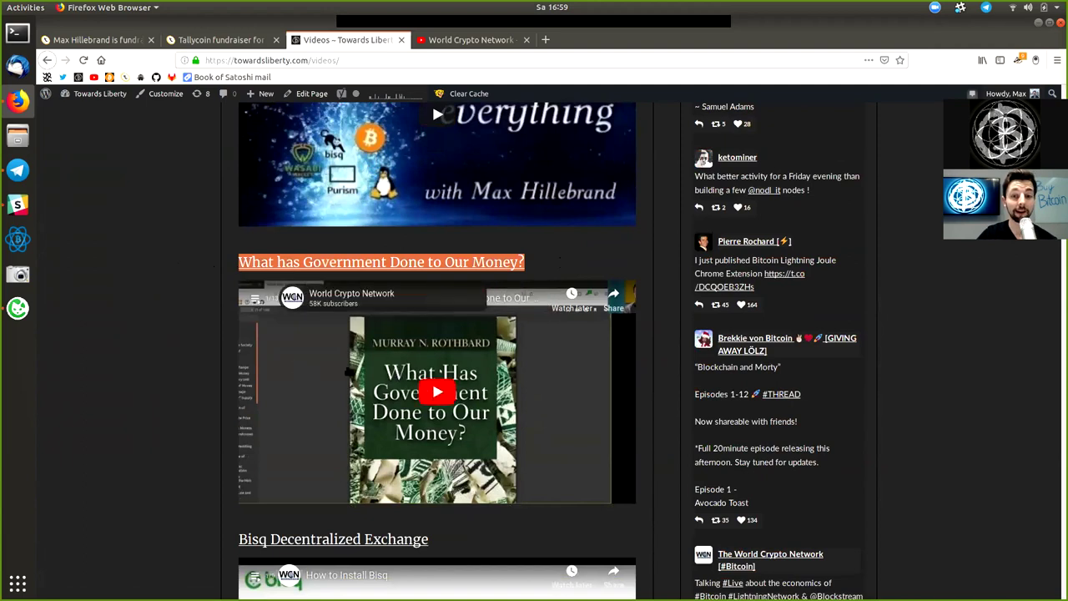
{"action": "mouse_move", "coordinate": [432, 454]}
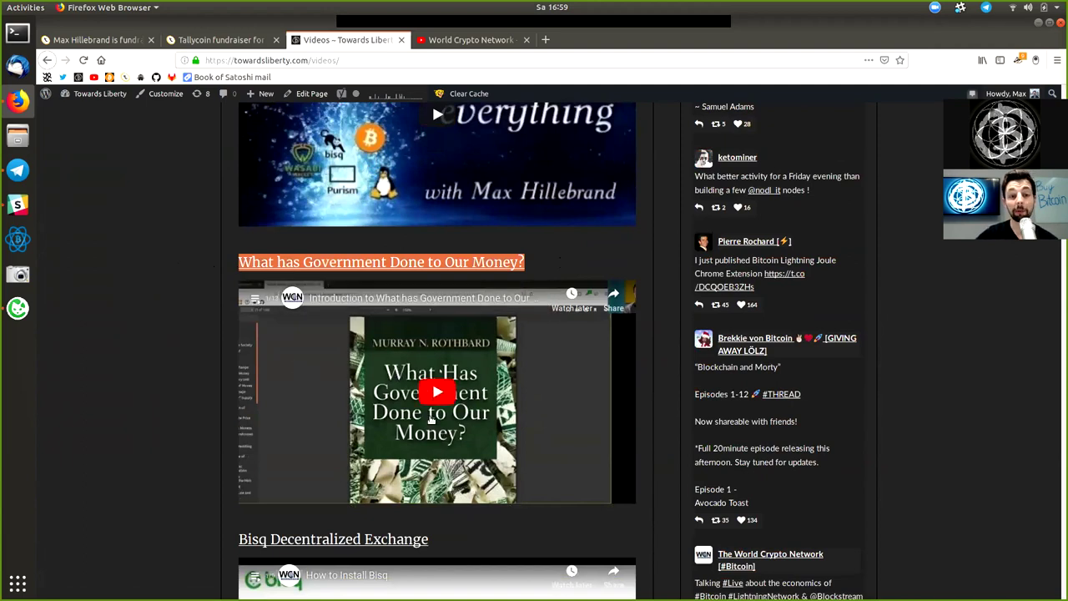
{"action": "scroll", "coordinate": [451, 375], "scroll_direction": "down", "scroll_amount": 1}
{"action": "scroll", "coordinate": [434, 292], "scroll_direction": "down", "scroll_amount": 3}
{"action": "scroll", "coordinate": [421, 225], "scroll_direction": "down", "scroll_amount": 2}
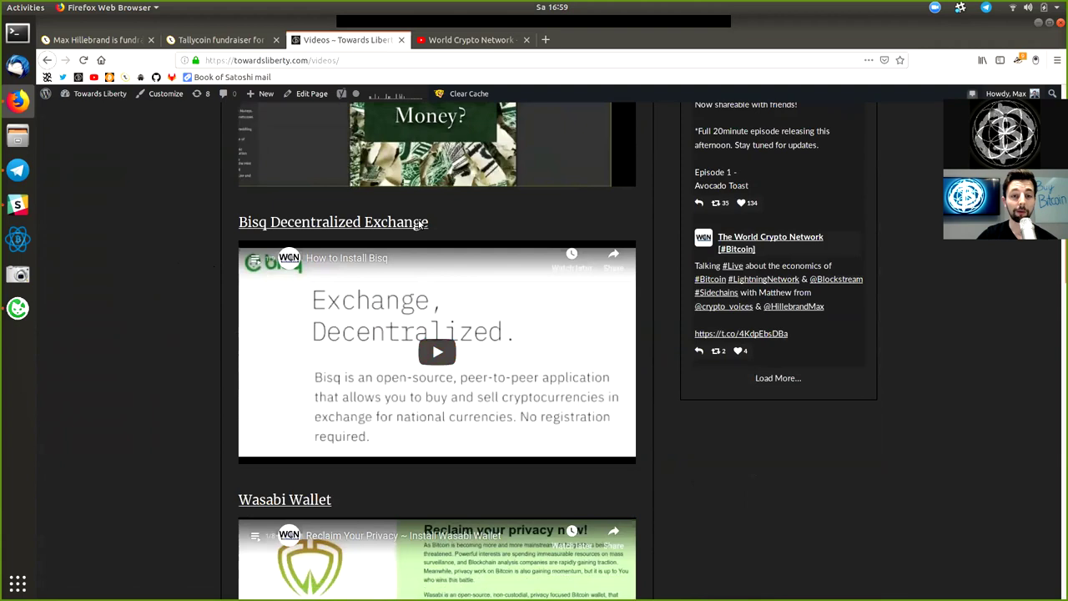
{"action": "left_click_drag", "start_coordinate": [426, 223], "coordinate": [227, 221]}
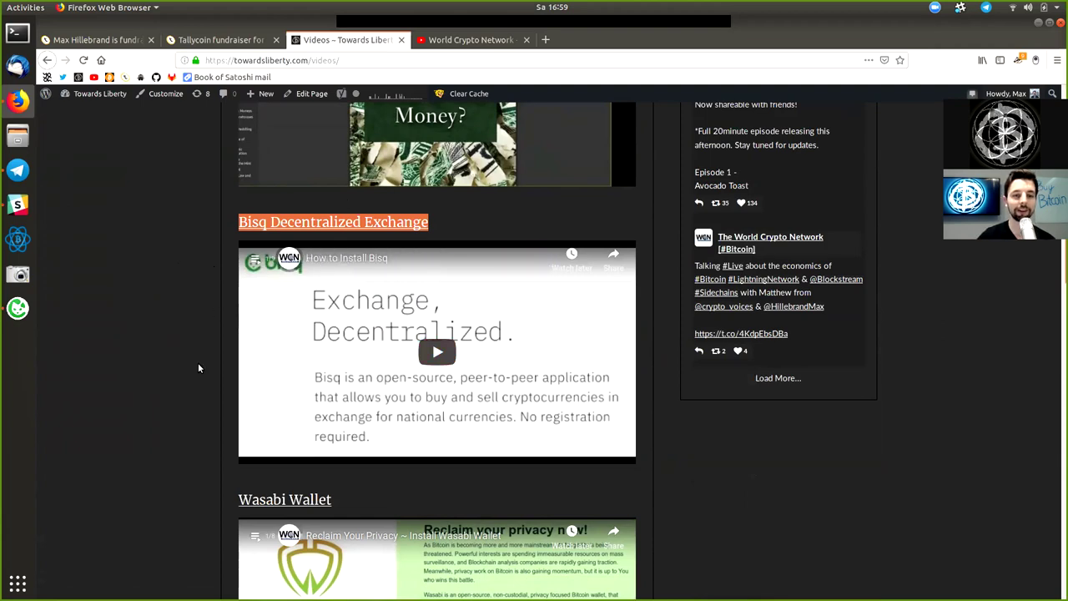
{"action": "scroll", "coordinate": [277, 434], "scroll_direction": "down", "scroll_amount": 3}
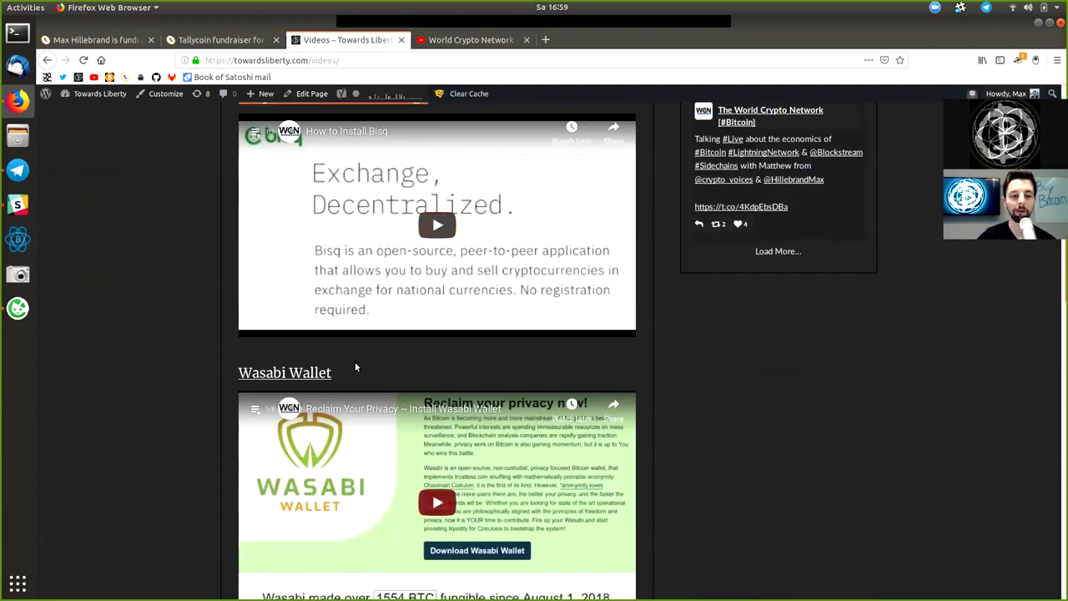
{"action": "scroll", "coordinate": [362, 346], "scroll_direction": "down", "scroll_amount": 2}
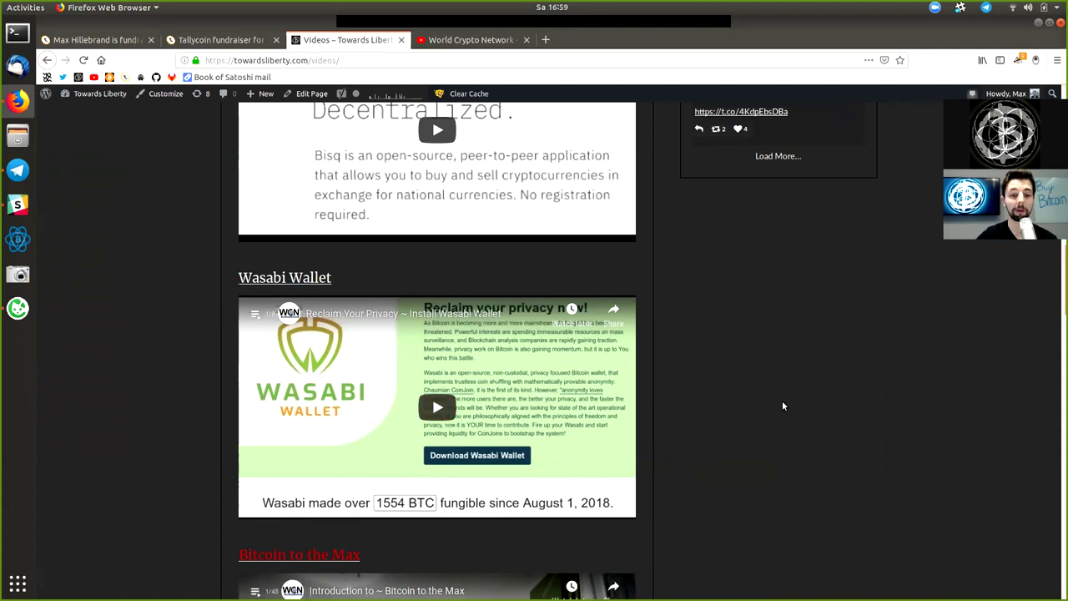
Step: Scroll down and highlight the Bitcoin to the Max heading
{"action": "scroll", "coordinate": [751, 399], "scroll_direction": "down", "scroll_amount": 2}
{"action": "scroll", "coordinate": [732, 394], "scroll_direction": "down", "scroll_amount": 2}
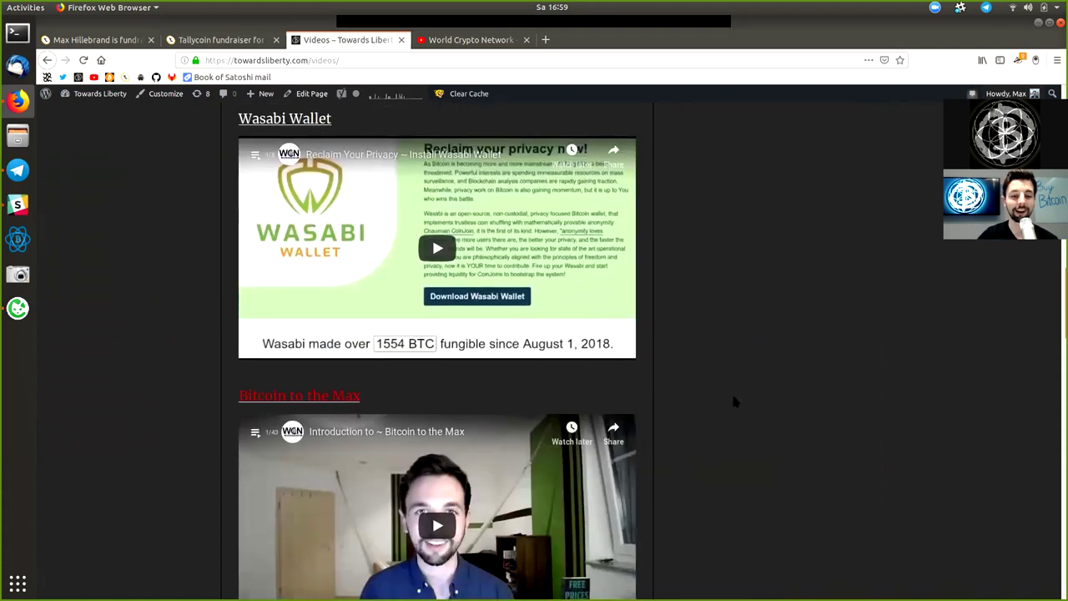
{"action": "scroll", "coordinate": [734, 401], "scroll_direction": "down", "scroll_amount": 2}
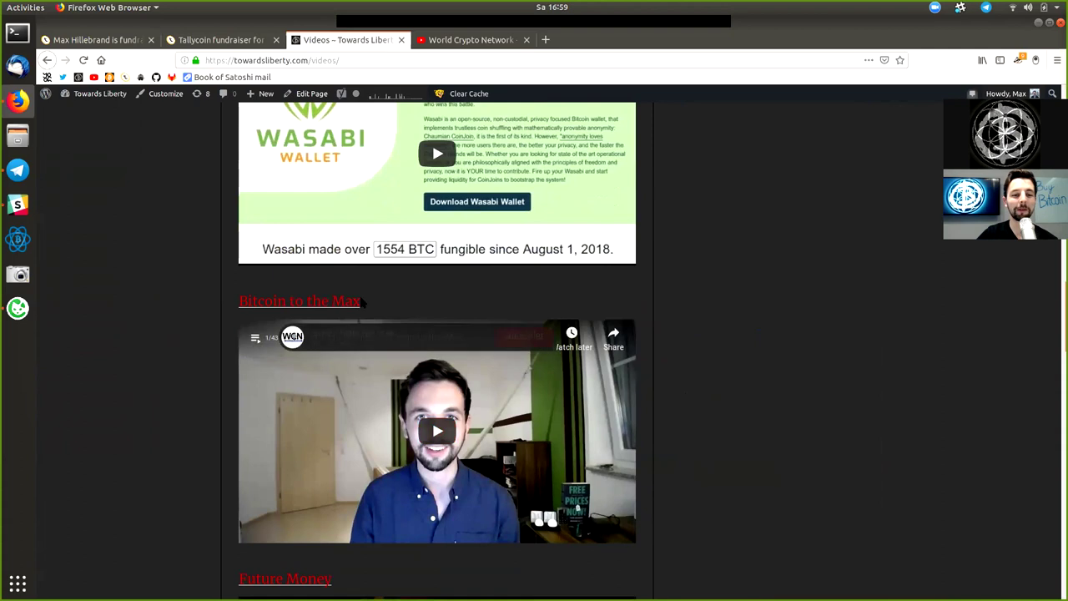
{"action": "left_click_drag", "start_coordinate": [363, 303], "coordinate": [239, 303]}
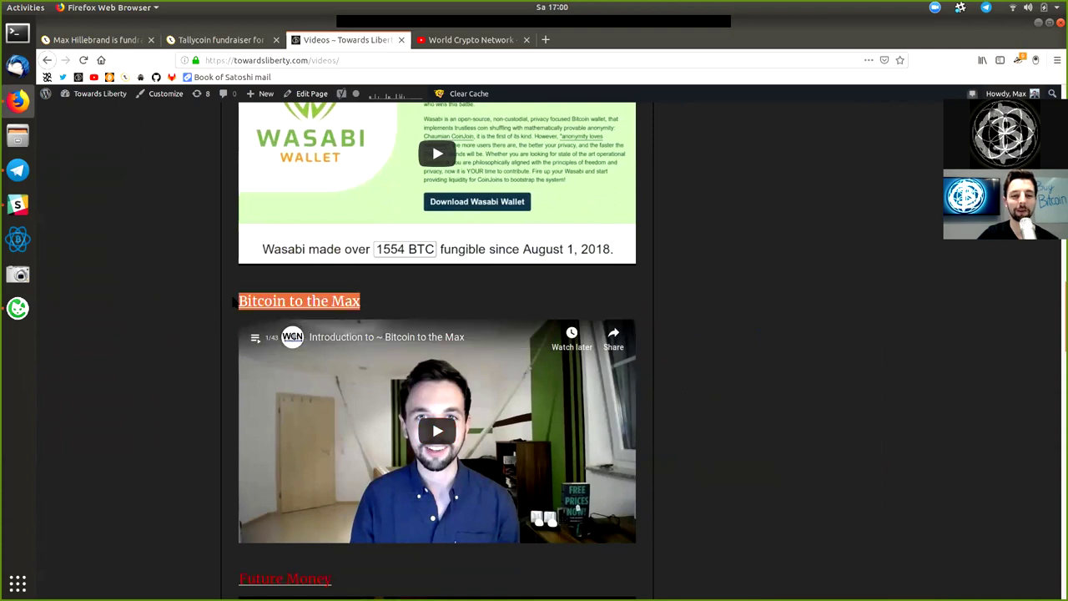
{"action": "left_click", "coordinate": [750, 331]}
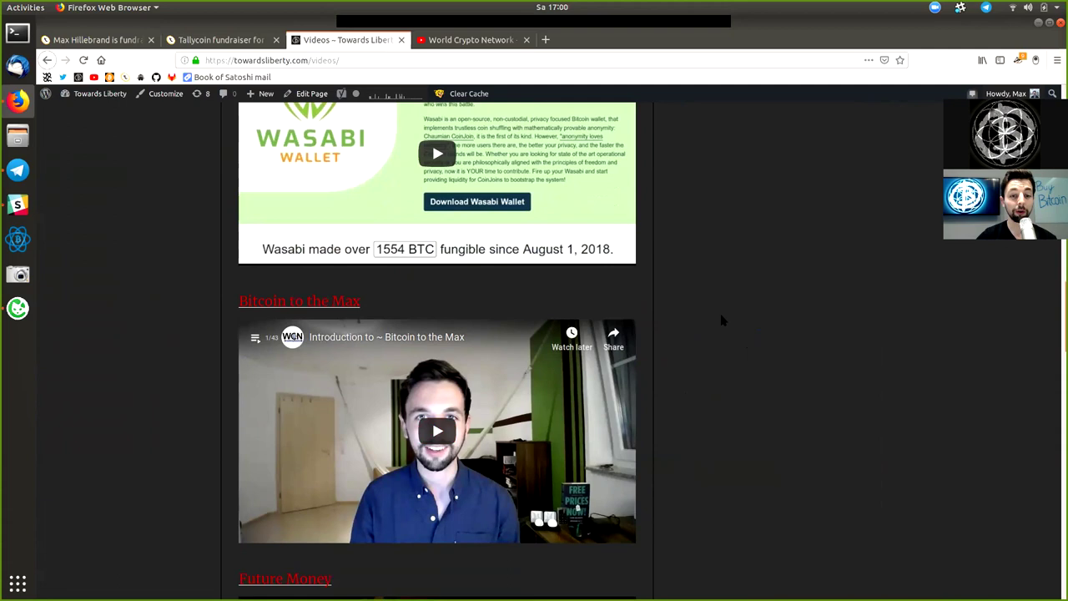
Step: Highlight the Future Money heading further down
{"action": "scroll", "coordinate": [681, 371], "scroll_direction": "down", "scroll_amount": 5}
{"action": "left_click_drag", "start_coordinate": [338, 331], "coordinate": [237, 331]}
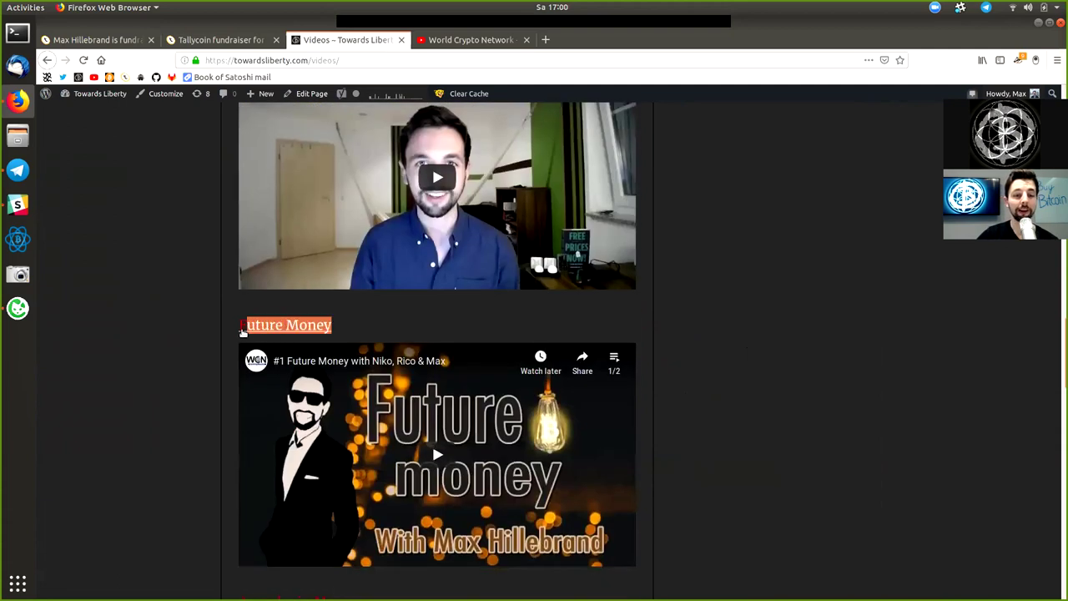
{"action": "left_click", "coordinate": [685, 460]}
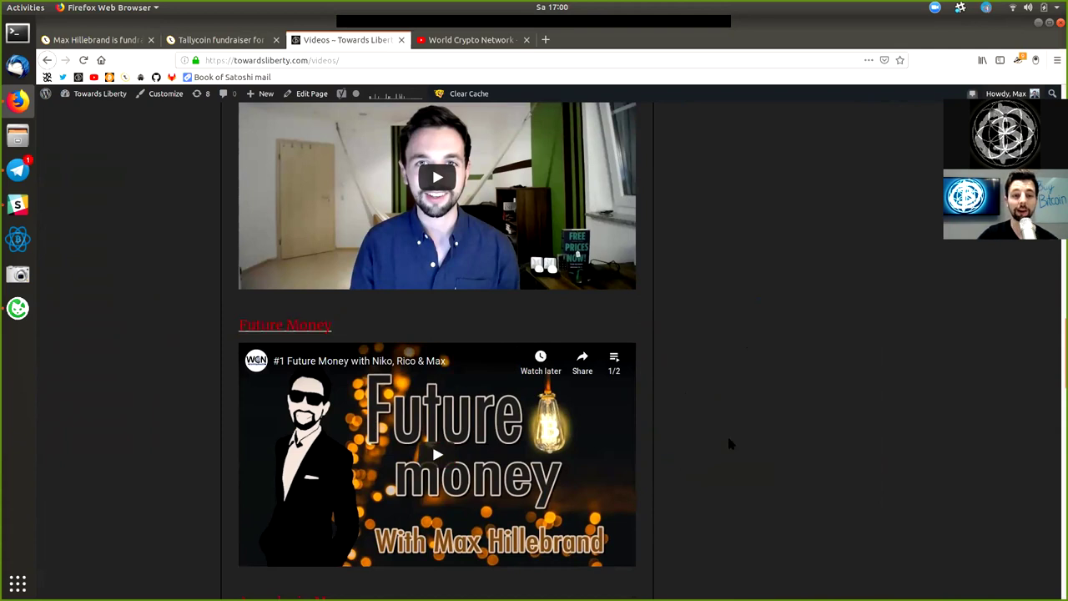
Step: Continue down to the Anarchy in Money section, highlighting its heading
{"action": "scroll", "coordinate": [738, 450], "scroll_direction": "down", "scroll_amount": 3}
{"action": "scroll", "coordinate": [749, 465], "scroll_direction": "down", "scroll_amount": 3}
{"action": "left_click_drag", "start_coordinate": [364, 317], "coordinate": [223, 312]}
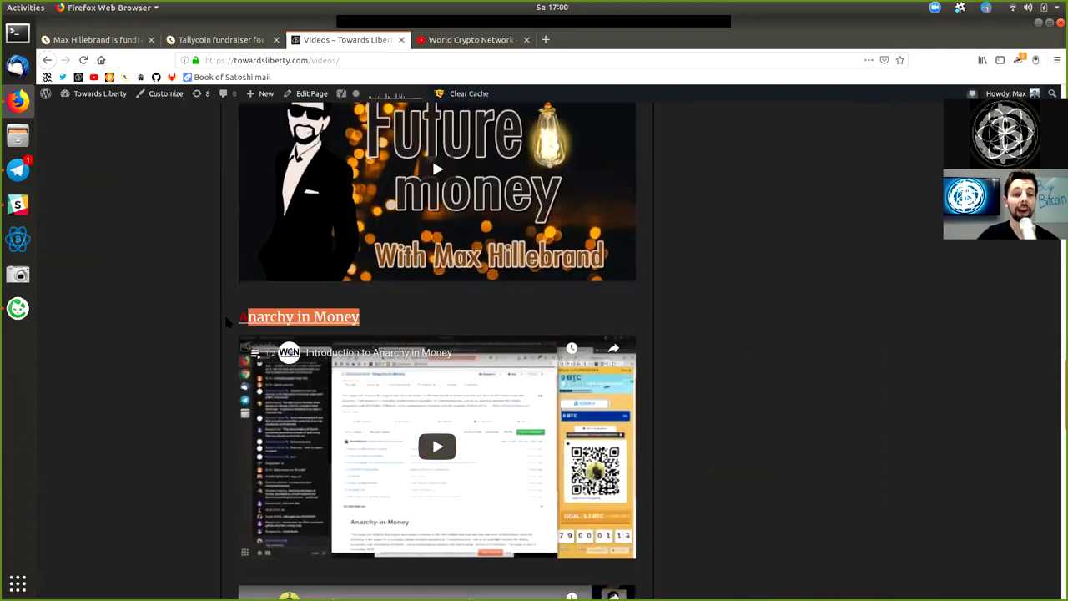
{"action": "scroll", "coordinate": [334, 337], "scroll_direction": "down", "scroll_amount": 3}
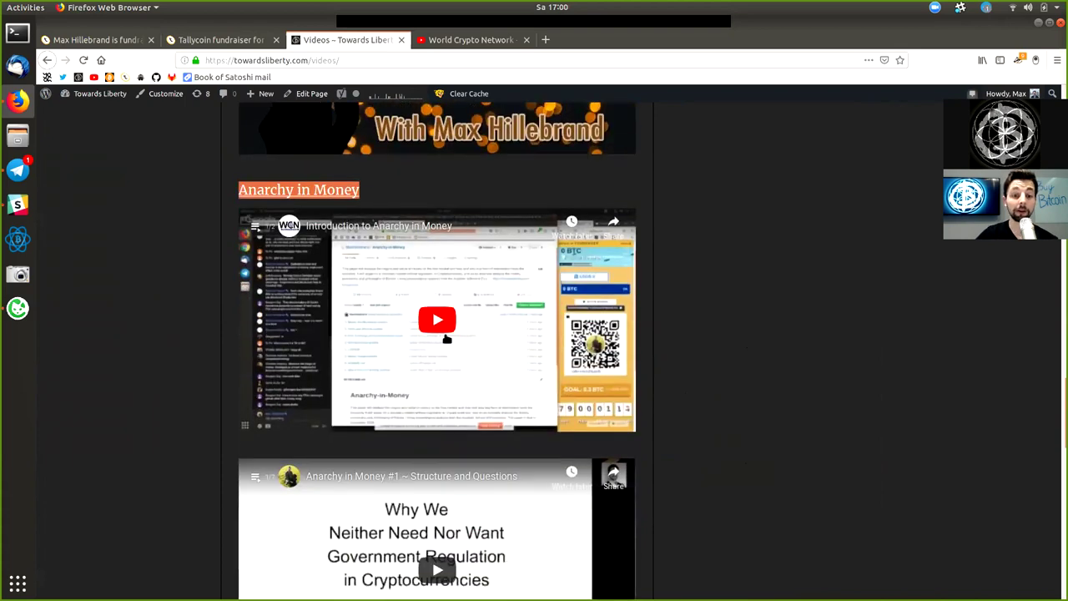
{"action": "scroll", "coordinate": [496, 446], "scroll_direction": "down", "scroll_amount": 1}
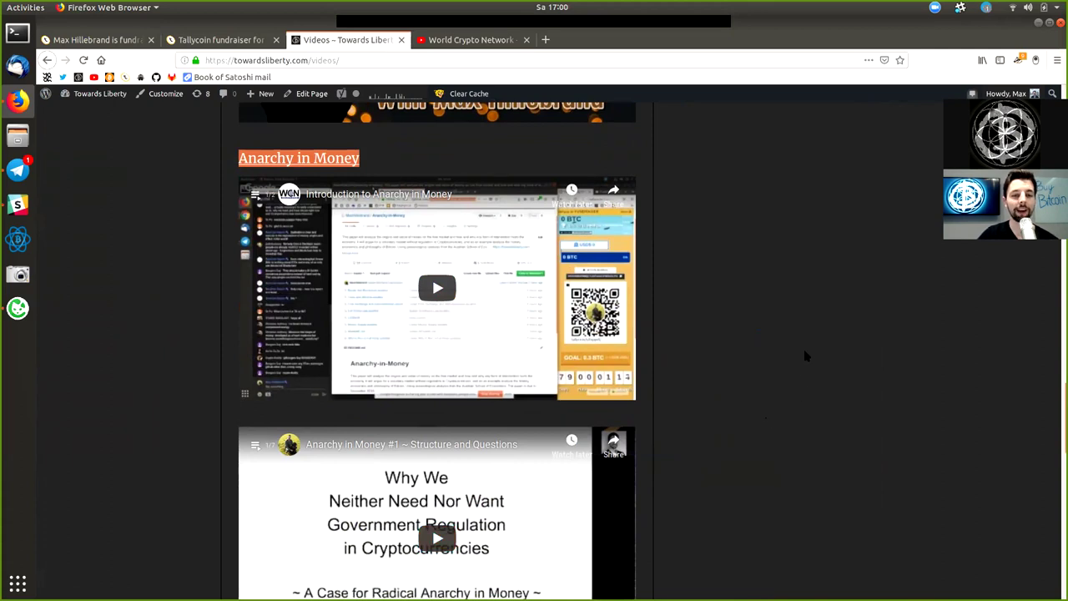
{"action": "left_click", "coordinate": [780, 357]}
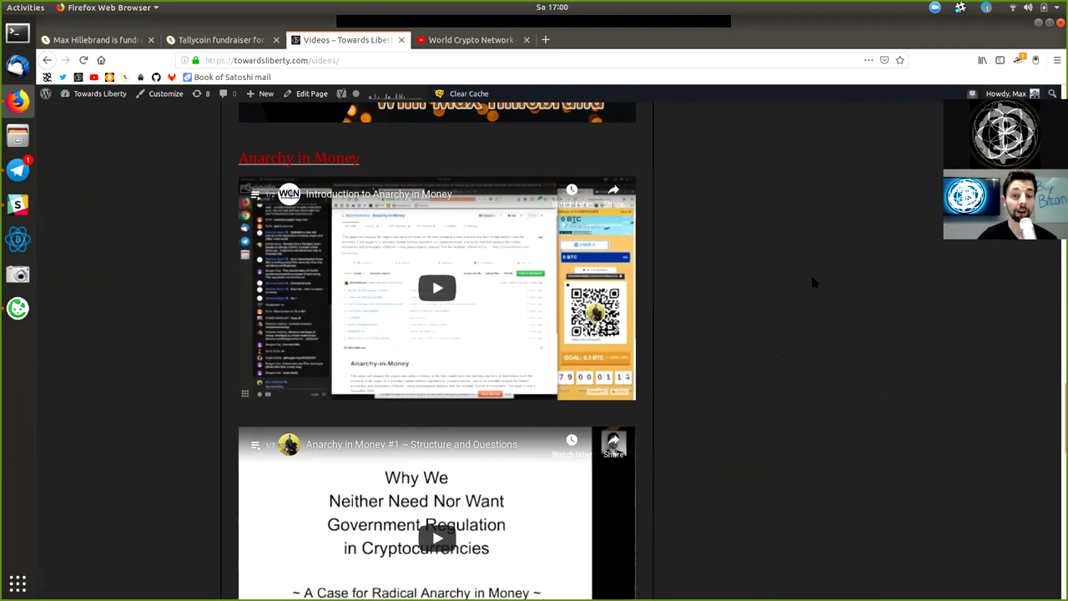
Step: Scroll down and highlight the Baltic Honey Badger 2018 video title
{"action": "scroll", "coordinate": [810, 276], "scroll_direction": "down", "scroll_amount": 4}
{"action": "scroll", "coordinate": [806, 279], "scroll_direction": "down", "scroll_amount": 2}
{"action": "scroll", "coordinate": [804, 281], "scroll_direction": "down", "scroll_amount": 2}
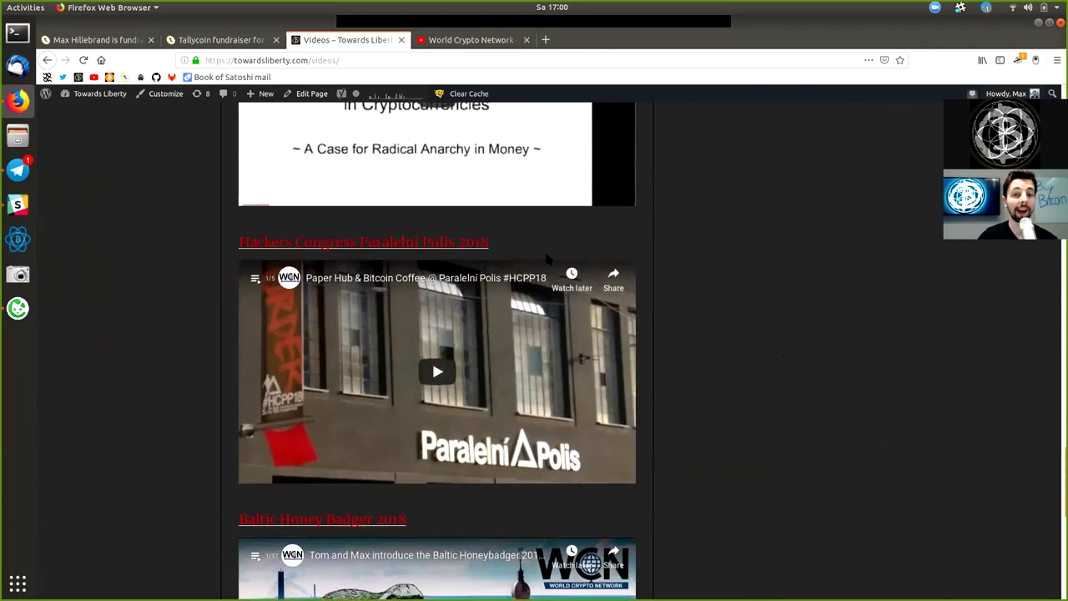
{"action": "scroll", "coordinate": [316, 284], "scroll_direction": "down", "scroll_amount": 2}
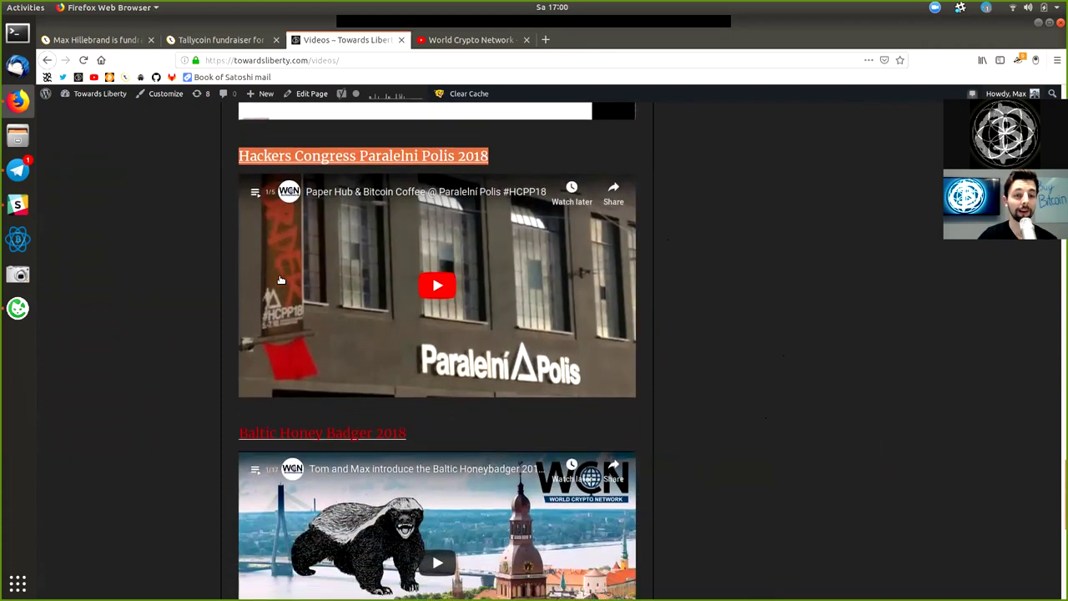
{"action": "scroll", "coordinate": [349, 294], "scroll_direction": "down", "scroll_amount": 1}
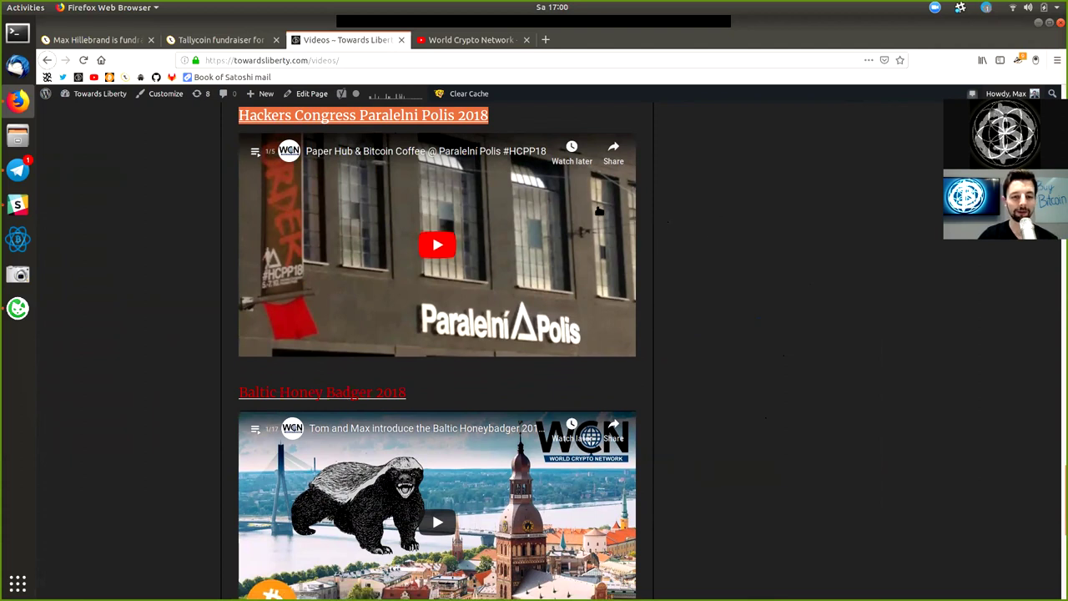
{"action": "scroll", "coordinate": [470, 337], "scroll_direction": "down", "scroll_amount": 1}
{"action": "mouse_move", "coordinate": [409, 329]}
{"action": "left_mouse_down"}
{"action": "mouse_move", "coordinate": [245, 343]}
{"action": "mouse_move", "coordinate": [229, 332]}
{"action": "left_mouse_up"}
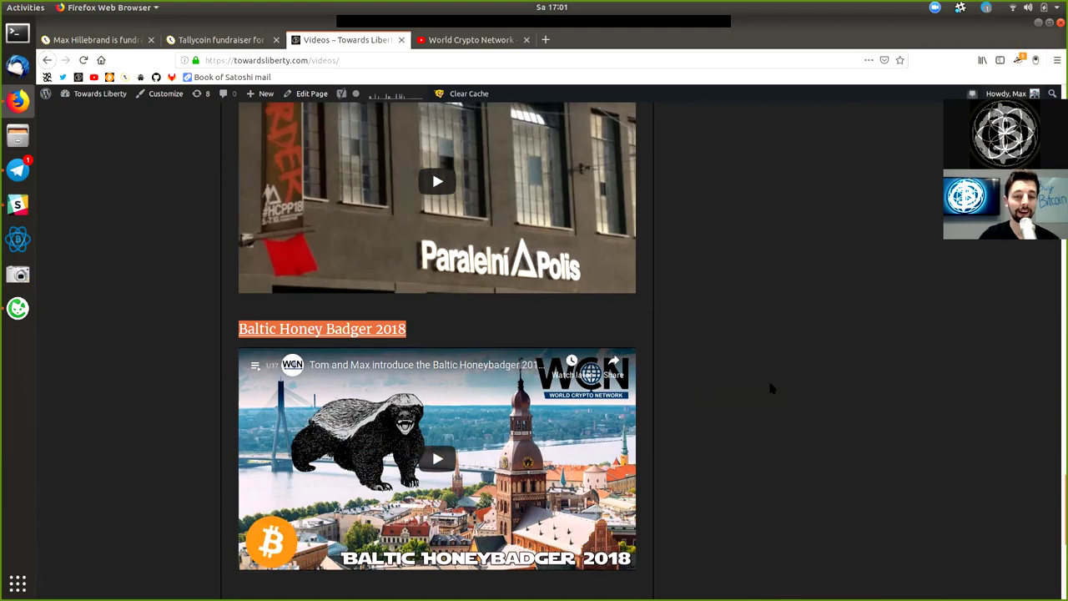
{"action": "left_click", "coordinate": [817, 353]}
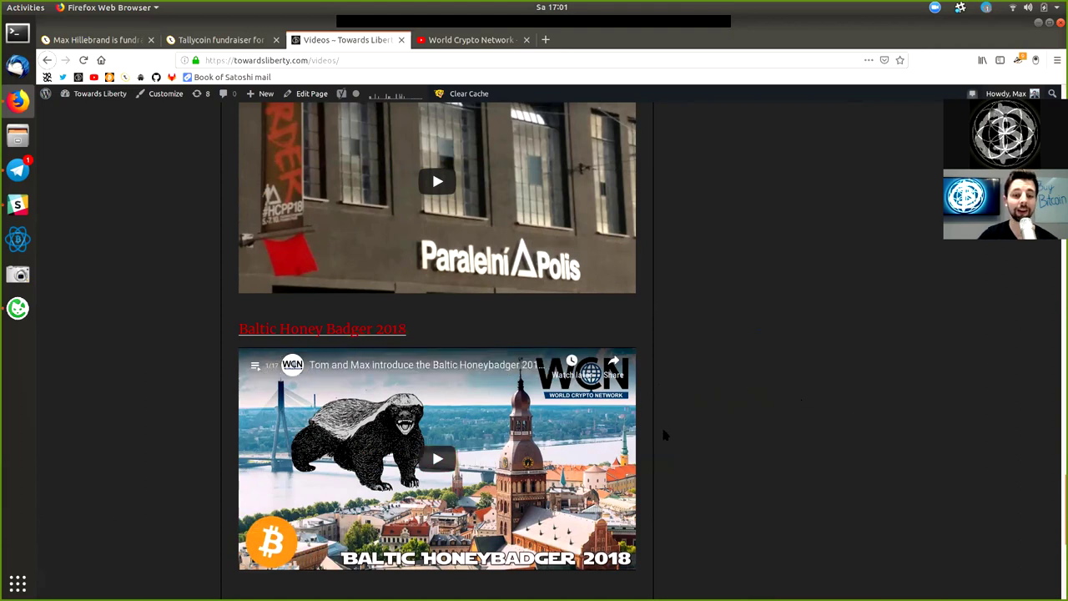
Step: Scroll on and highlight the Mises University 2018 heading
{"action": "scroll", "coordinate": [663, 430], "scroll_direction": "down", "scroll_amount": 3}
{"action": "scroll", "coordinate": [663, 431], "scroll_direction": "down", "scroll_amount": 5}
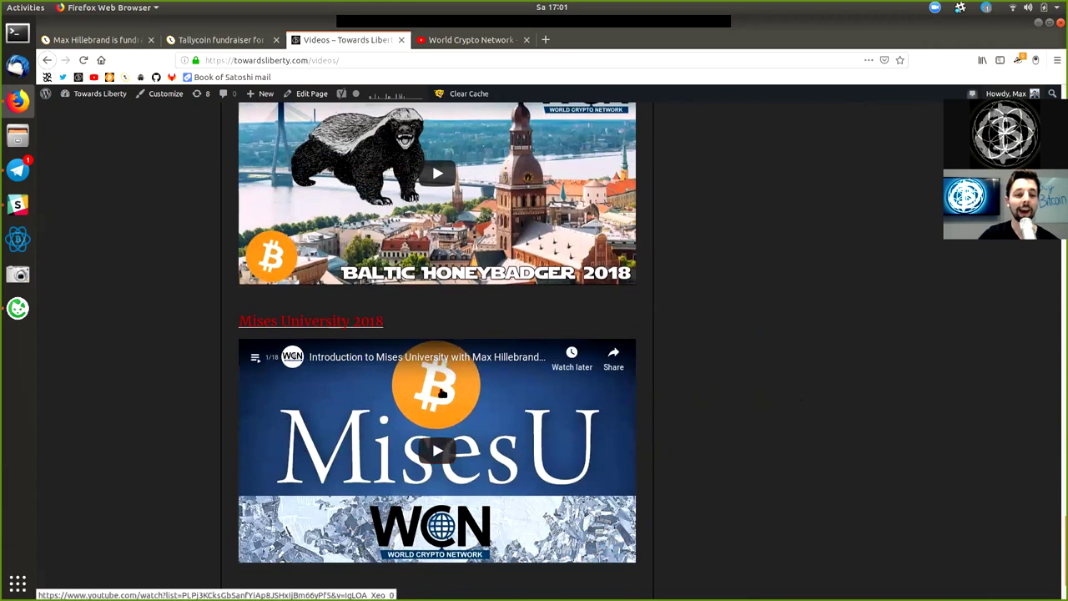
{"action": "left_click_drag", "start_coordinate": [389, 322], "coordinate": [233, 325]}
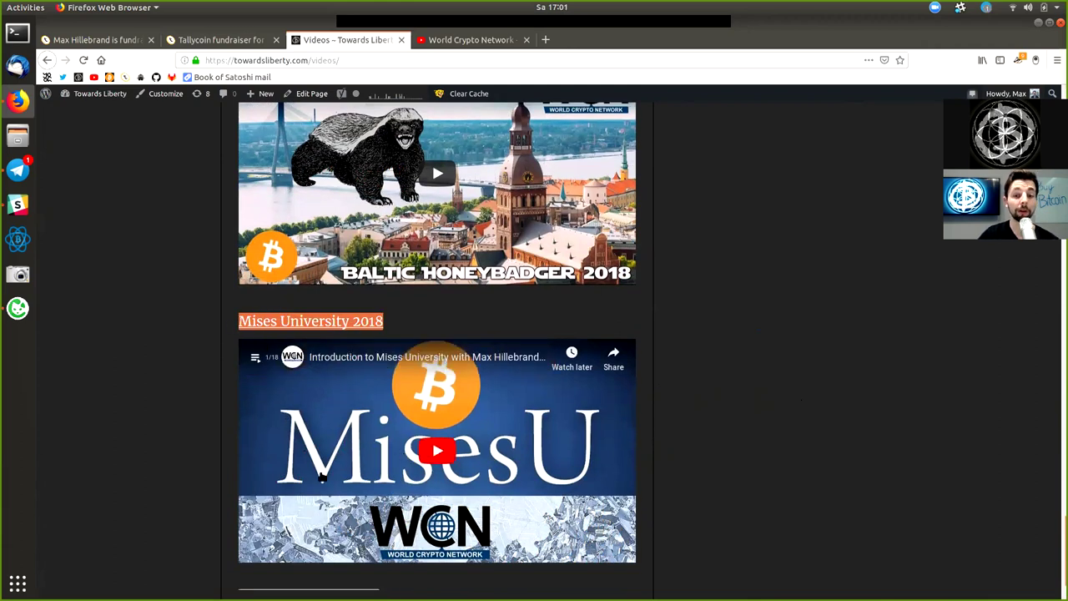
{"action": "left_click", "coordinate": [728, 412]}
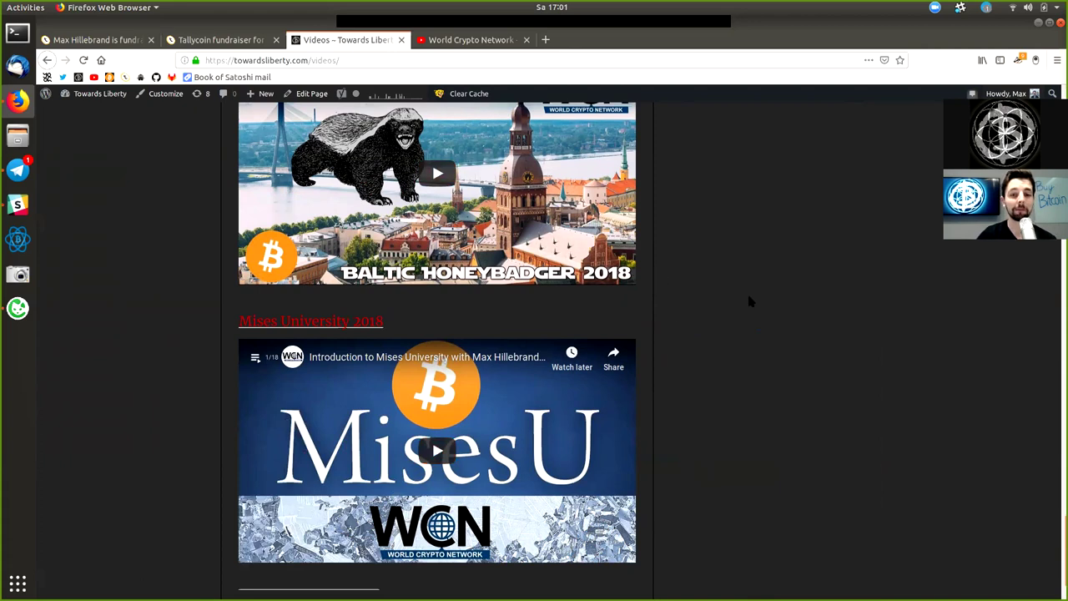
Step: Scroll the videos page back up to the 'Read Rothbard ~ Use Bitcoin' video
{"action": "scroll", "coordinate": [734, 309], "scroll_direction": "up", "scroll_amount": 4}
{"action": "scroll", "coordinate": [730, 305], "scroll_direction": "up", "scroll_amount": 8}
{"action": "scroll", "coordinate": [728, 302], "scroll_direction": "up", "scroll_amount": 5}
{"action": "scroll", "coordinate": [719, 307], "scroll_direction": "up", "scroll_amount": 1}
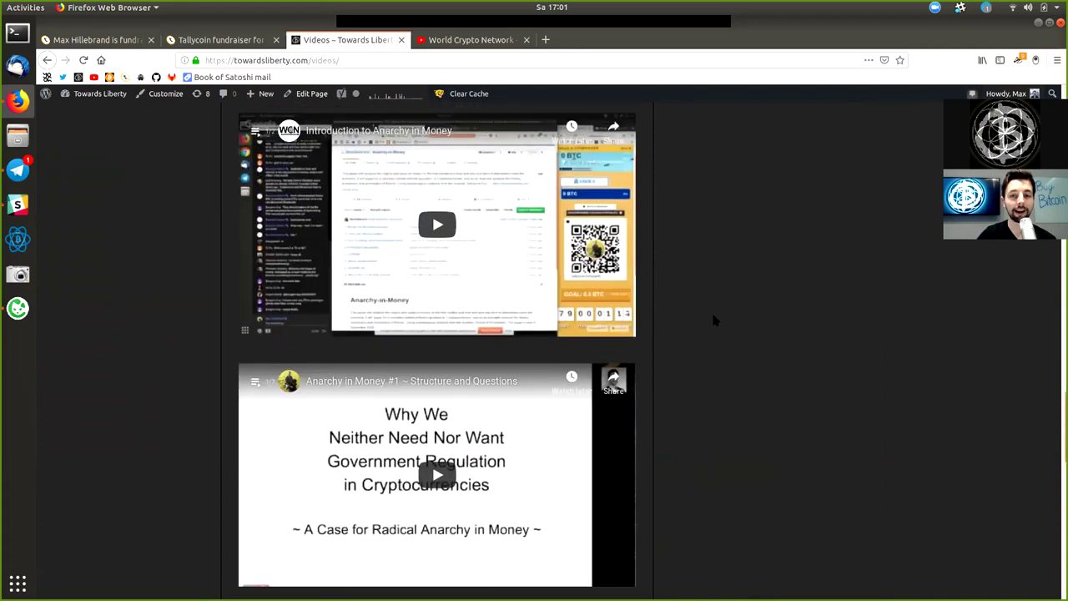
{"action": "scroll", "coordinate": [711, 315], "scroll_direction": "up", "scroll_amount": 5}
{"action": "scroll", "coordinate": [710, 317], "scroll_direction": "up", "scroll_amount": 5}
{"action": "scroll", "coordinate": [709, 317], "scroll_direction": "up", "scroll_amount": 5}
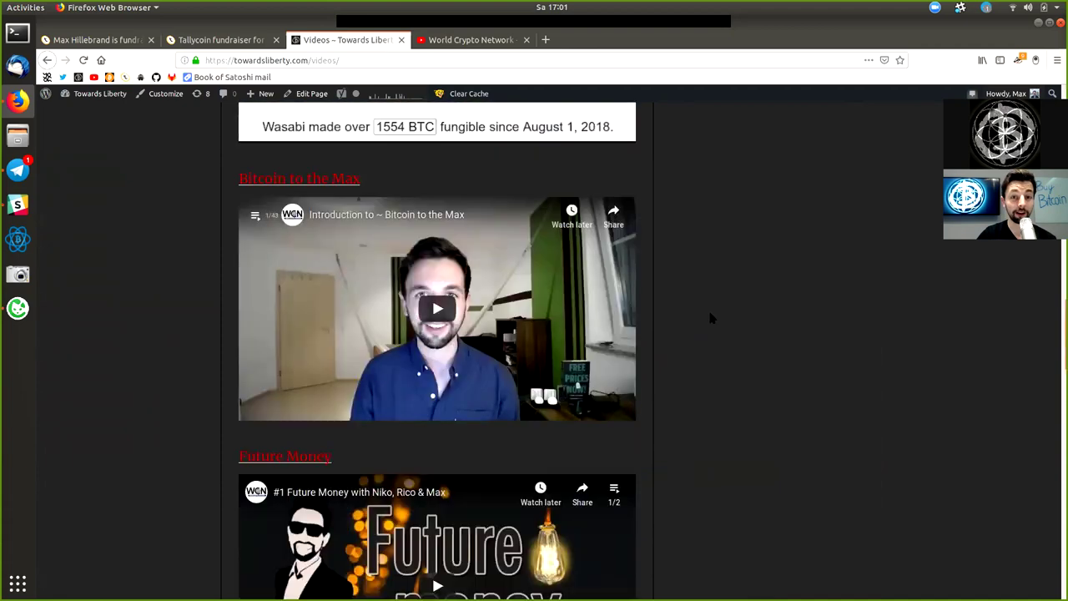
{"action": "scroll", "coordinate": [709, 318], "scroll_direction": "up", "scroll_amount": 3}
{"action": "scroll", "coordinate": [708, 315], "scroll_direction": "up", "scroll_amount": 2}
{"action": "scroll", "coordinate": [704, 315], "scroll_direction": "up", "scroll_amount": 5}
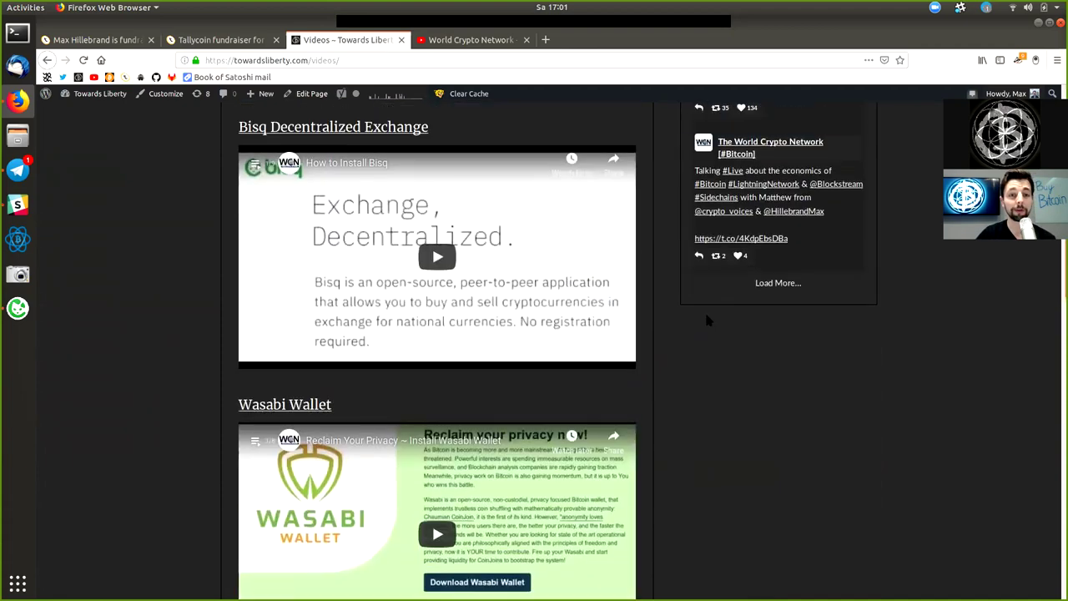
{"action": "scroll", "coordinate": [705, 315], "scroll_direction": "up", "scroll_amount": 3}
{"action": "scroll", "coordinate": [706, 317], "scroll_direction": "up", "scroll_amount": 2}
{"action": "scroll", "coordinate": [707, 318], "scroll_direction": "up", "scroll_amount": 3}
{"action": "scroll", "coordinate": [706, 318], "scroll_direction": "up", "scroll_amount": 2}
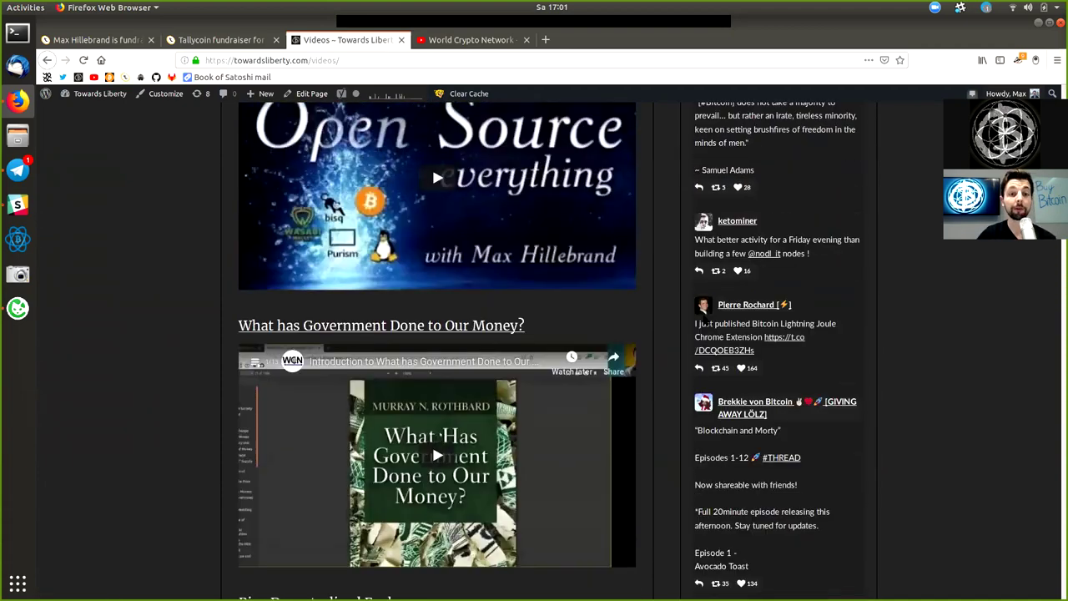
{"action": "scroll", "coordinate": [707, 319], "scroll_direction": "up", "scroll_amount": 5}
{"action": "scroll", "coordinate": [707, 319], "scroll_direction": "up", "scroll_amount": 2}
{"action": "scroll", "coordinate": [705, 320], "scroll_direction": "up", "scroll_amount": 2}
{"action": "scroll", "coordinate": [701, 321], "scroll_direction": "up", "scroll_amount": 2}
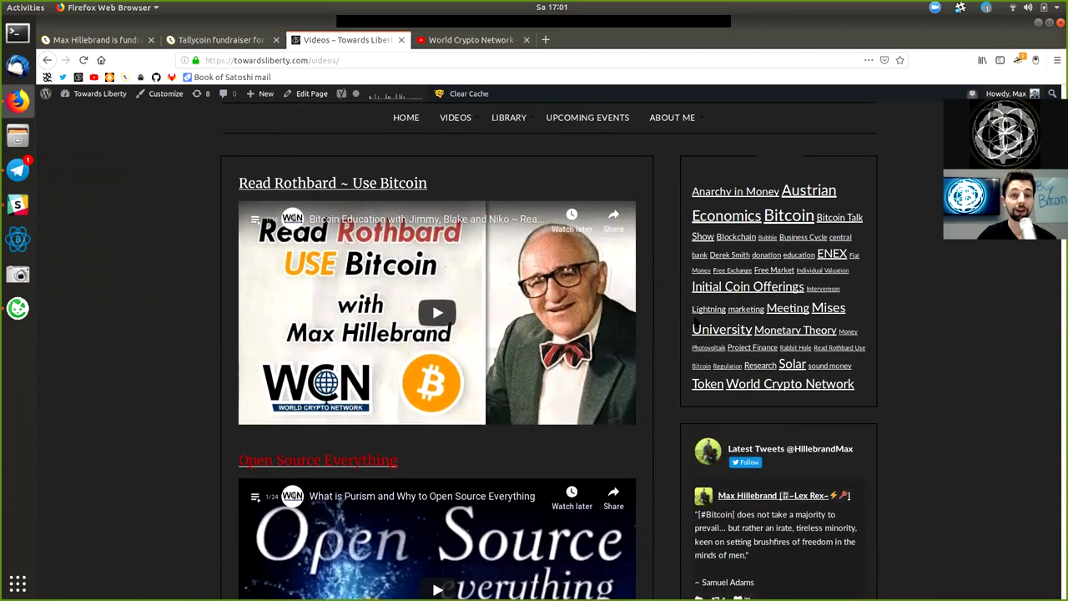
{"action": "scroll", "coordinate": [697, 321], "scroll_direction": "down", "scroll_amount": 1}
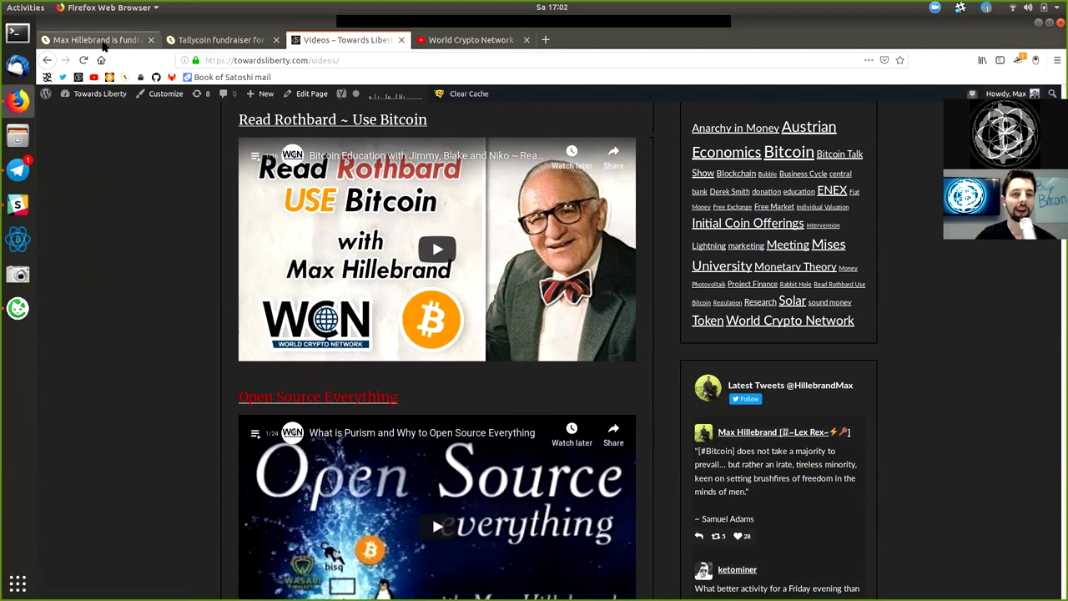
Step: Switch to the Tallycoin profile tab and highlight the Featured Fundraiser heading
{"action": "left_click", "coordinate": [102, 42]}
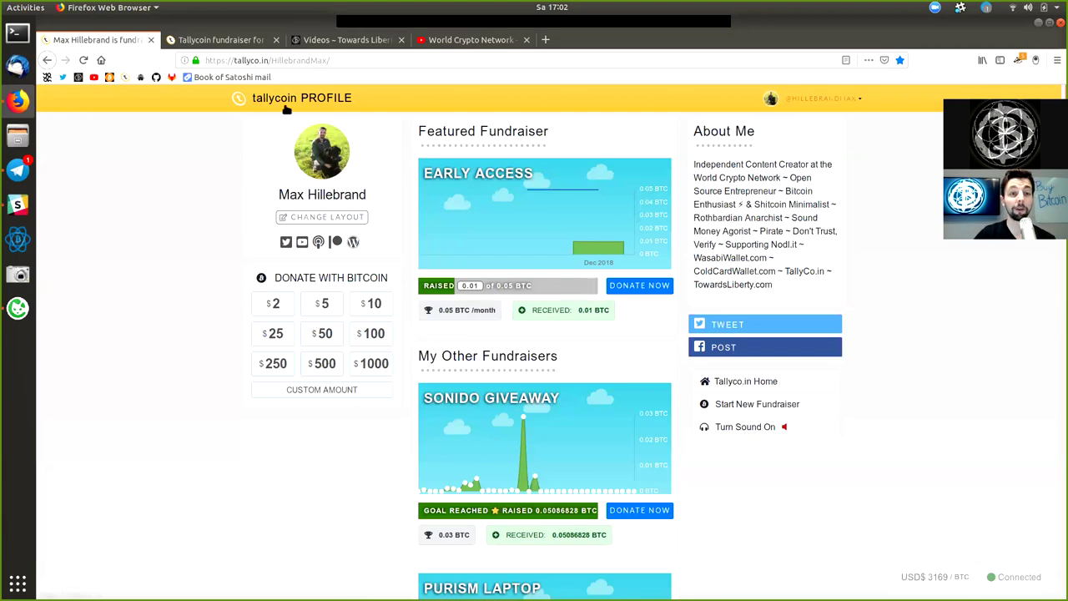
{"action": "double_click", "coordinate": [428, 134]}
{"action": "left_click_drag", "start_coordinate": [482, 130], "coordinate": [643, 124]}
{"action": "left_click", "coordinate": [619, 131]}
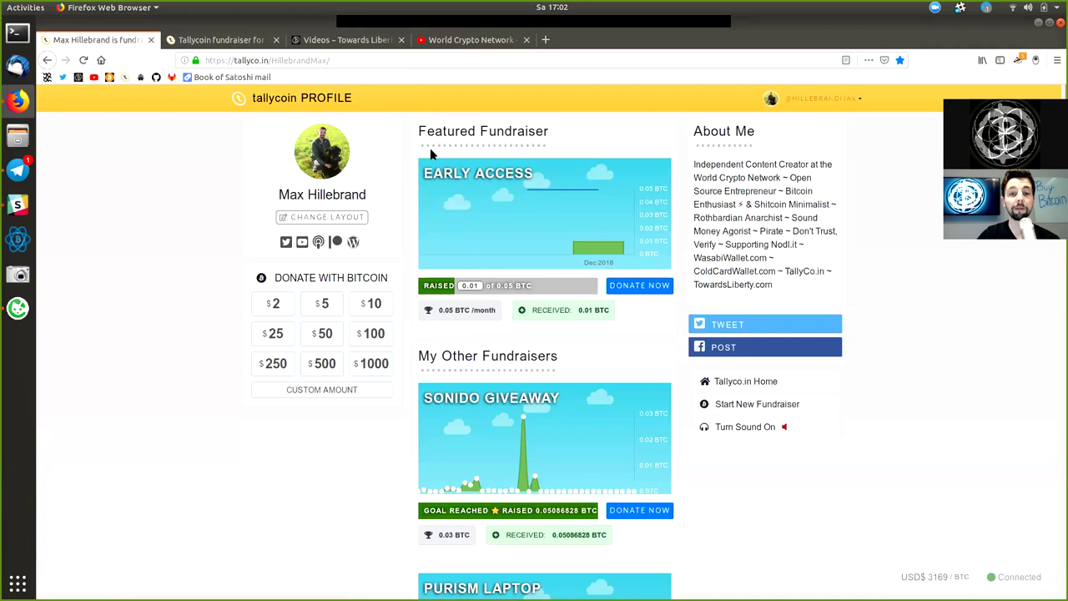
{"action": "scroll", "coordinate": [592, 225], "scroll_direction": "down", "scroll_amount": 5}
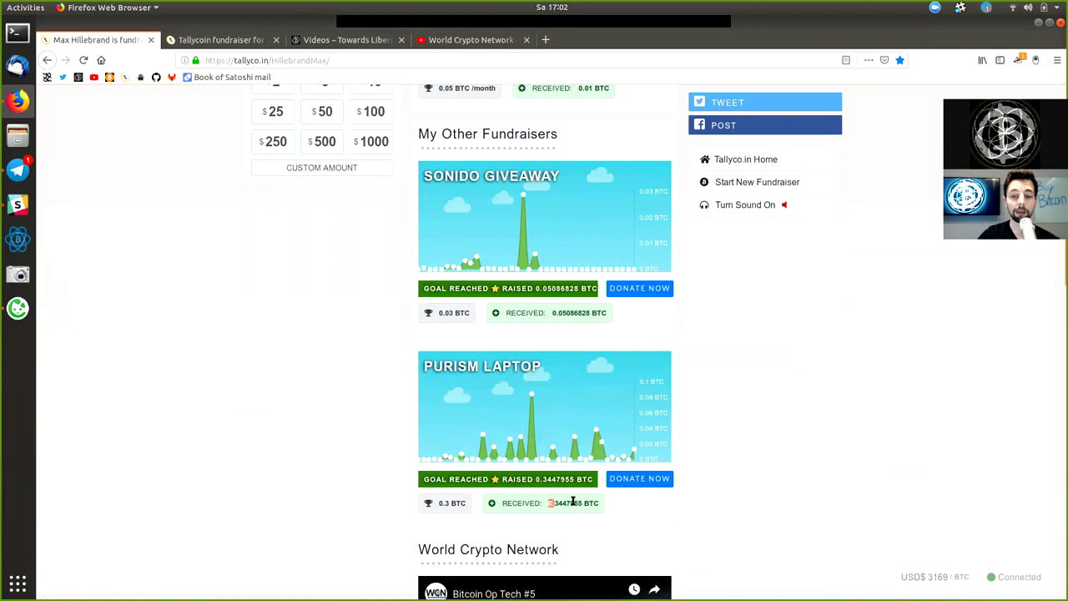
Step: Highlight the received amounts of the Purism Laptop and Sonido Giveaway fundraisers
{"action": "left_click_drag", "start_coordinate": [573, 500], "coordinate": [578, 504]}
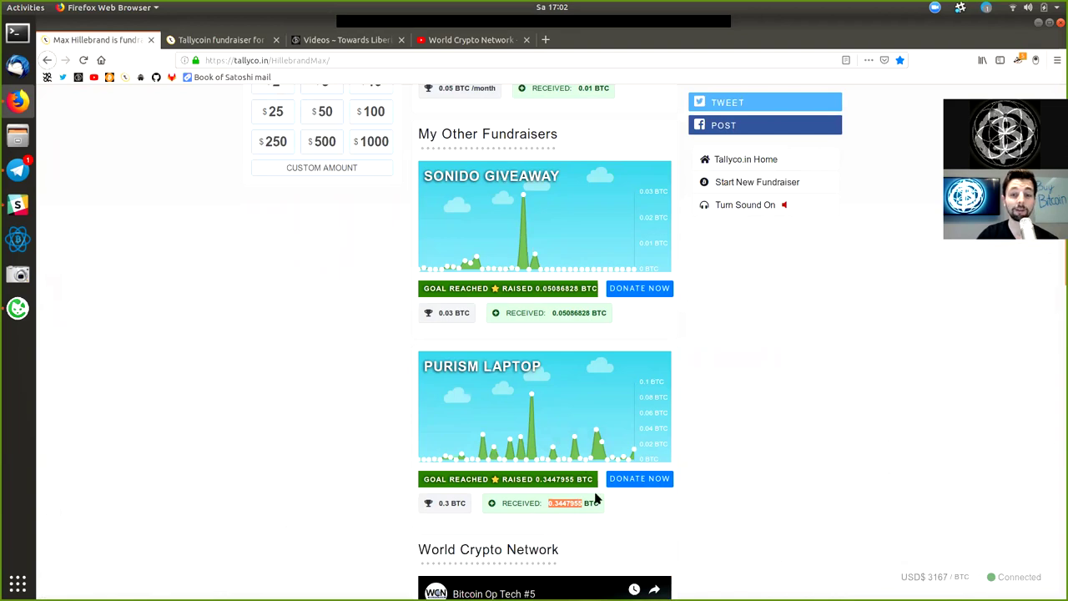
{"action": "left_click_drag", "start_coordinate": [552, 313], "coordinate": [607, 317]}
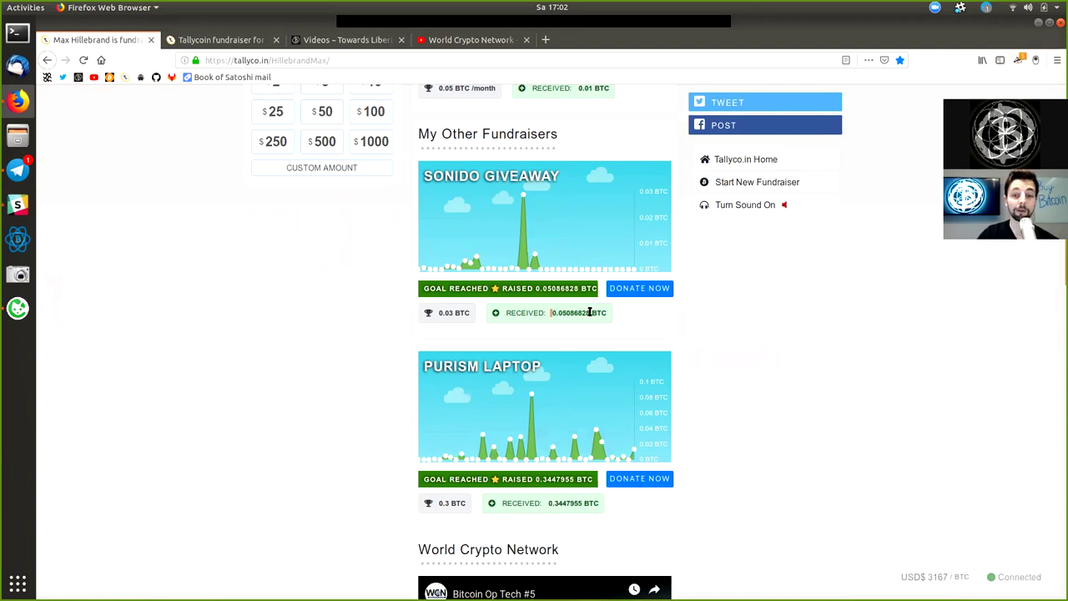
{"action": "left_click", "coordinate": [563, 313]}
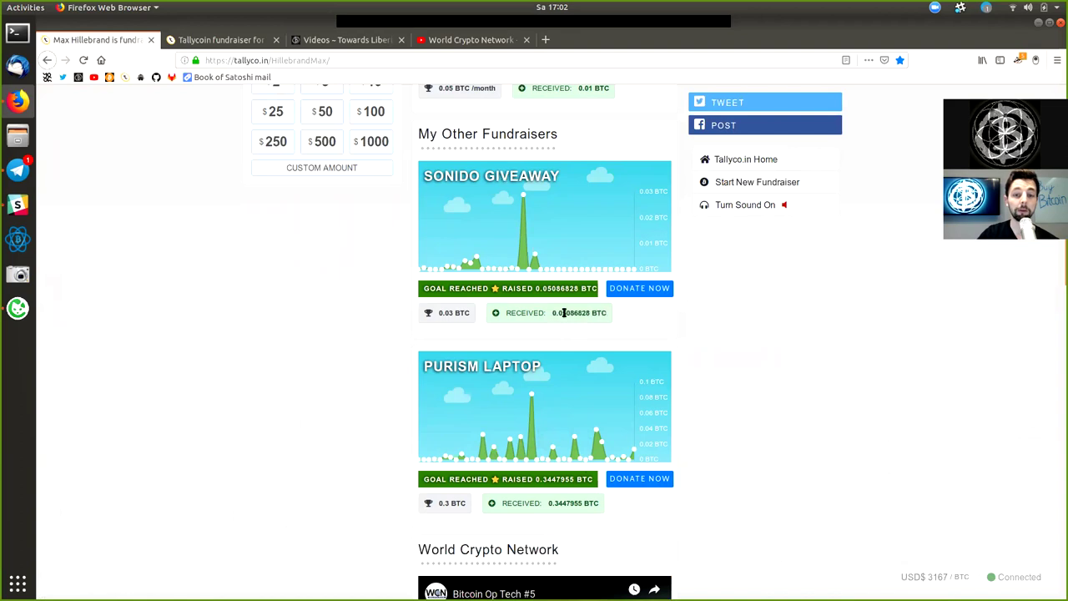
{"action": "mouse_move", "coordinate": [574, 313]}
{"action": "left_mouse_down"}
{"action": "mouse_move", "coordinate": [601, 313]}
{"action": "mouse_move", "coordinate": [562, 314]}
{"action": "left_mouse_up"}
{"action": "left_click", "coordinate": [607, 314]}
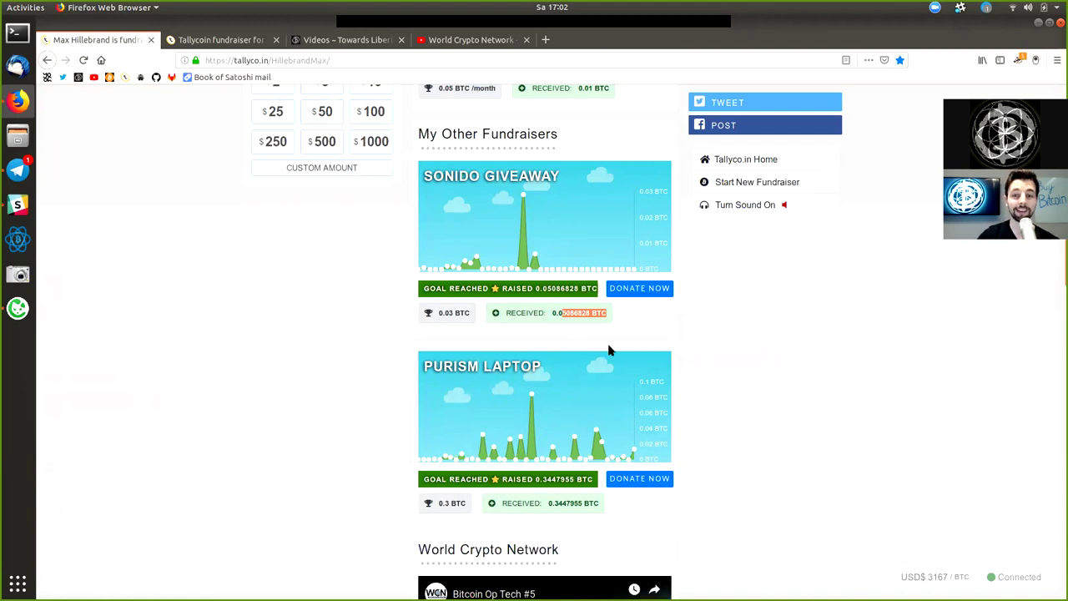
{"action": "left_click", "coordinate": [647, 325]}
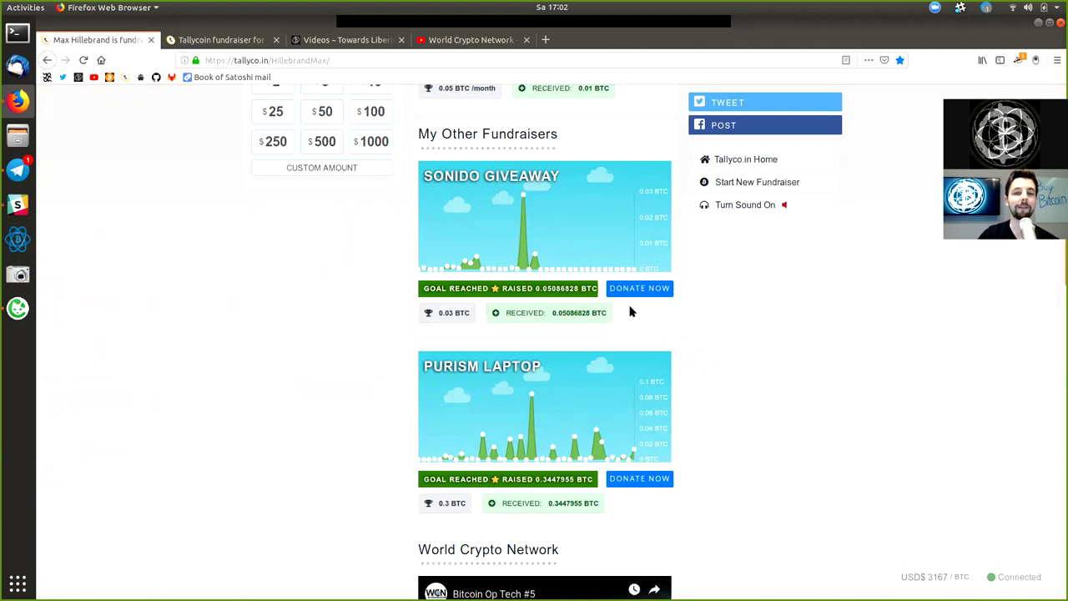
Step: Scroll back up and highlight the Early Access 0.05 BTC monthly goal
{"action": "scroll", "coordinate": [631, 315], "scroll_direction": "up", "scroll_amount": 5}
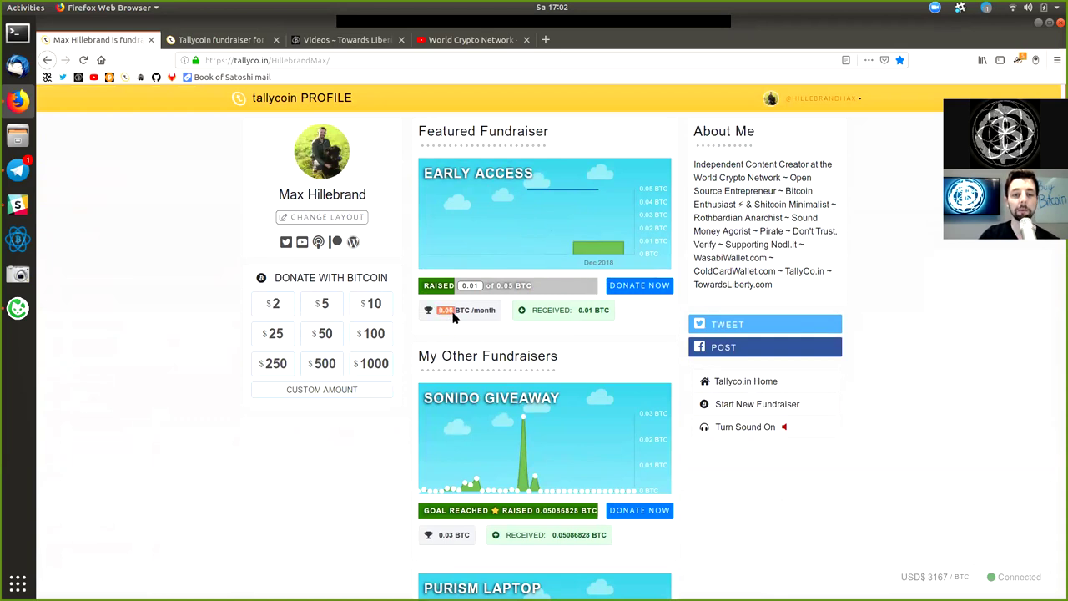
{"action": "left_click_drag", "start_coordinate": [469, 309], "coordinate": [451, 309]}
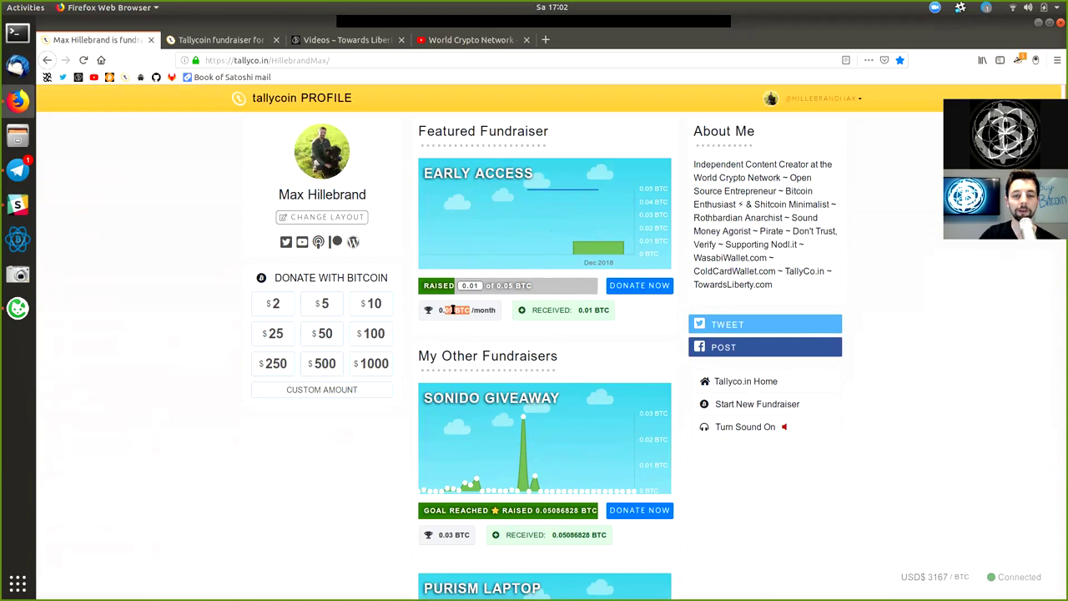
{"action": "left_click", "coordinate": [497, 325]}
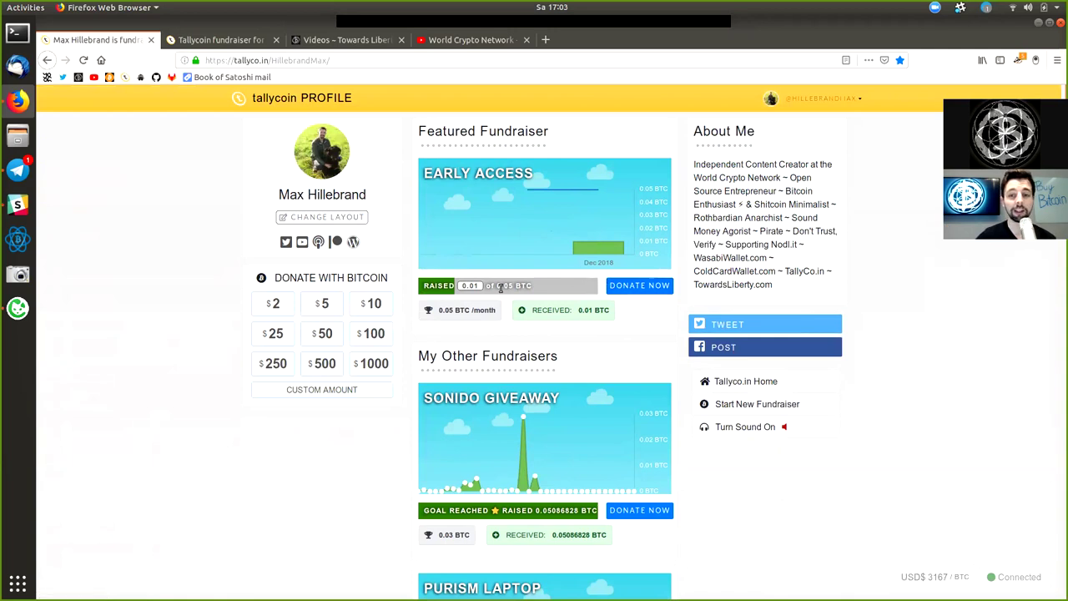
Step: Open the Early Access fundraiser (0.01 of 0.05 BTC) and scroll through its four unlocked perk videos
{"action": "left_click", "coordinate": [644, 287]}
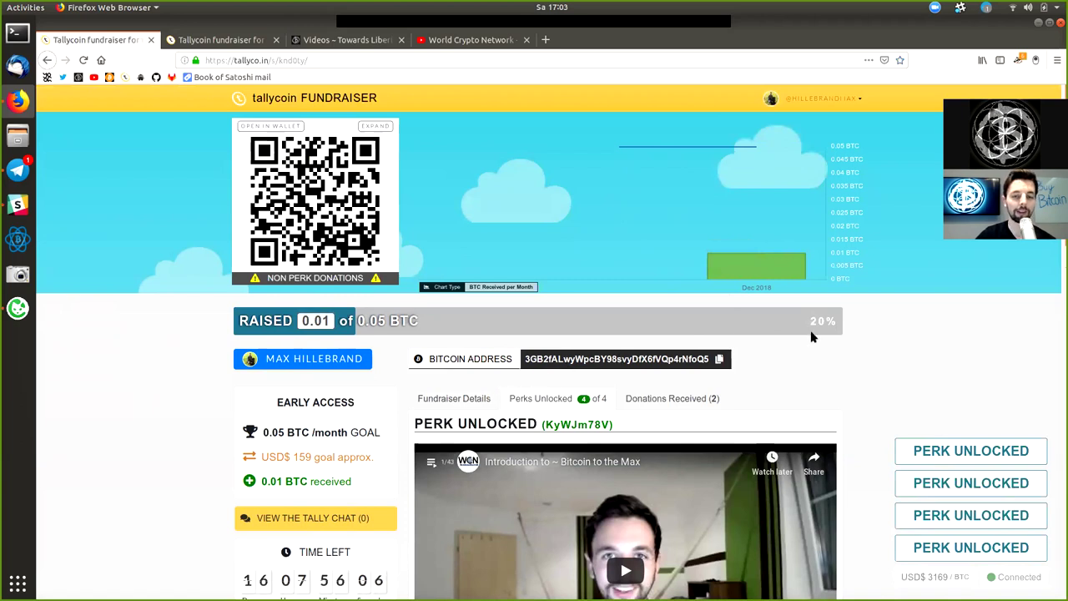
{"action": "scroll", "coordinate": [753, 402], "scroll_direction": "down", "scroll_amount": 2}
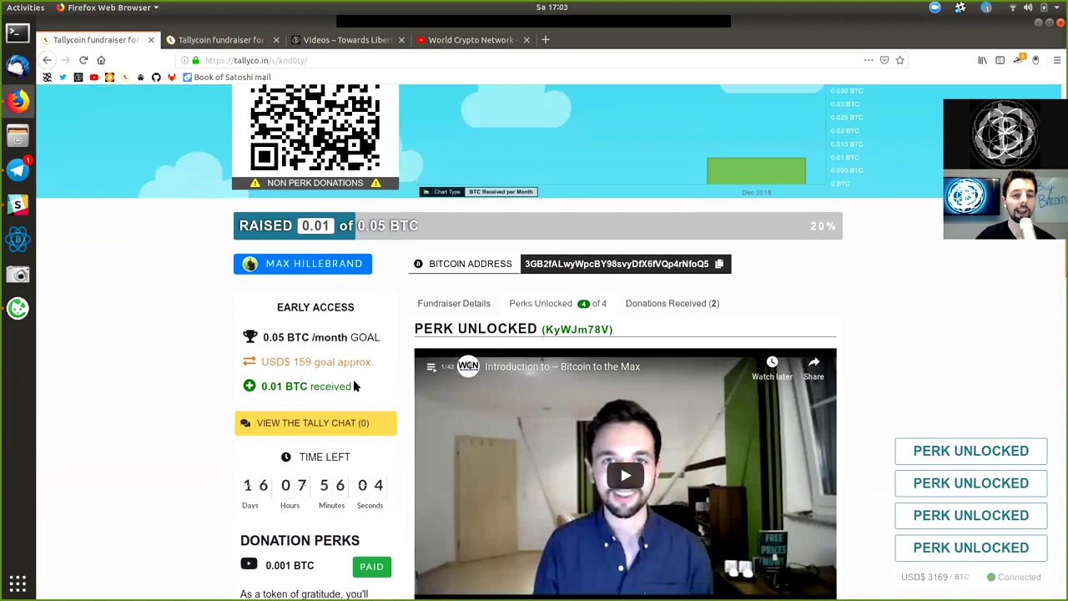
{"action": "scroll", "coordinate": [309, 310], "scroll_direction": "down", "scroll_amount": 1}
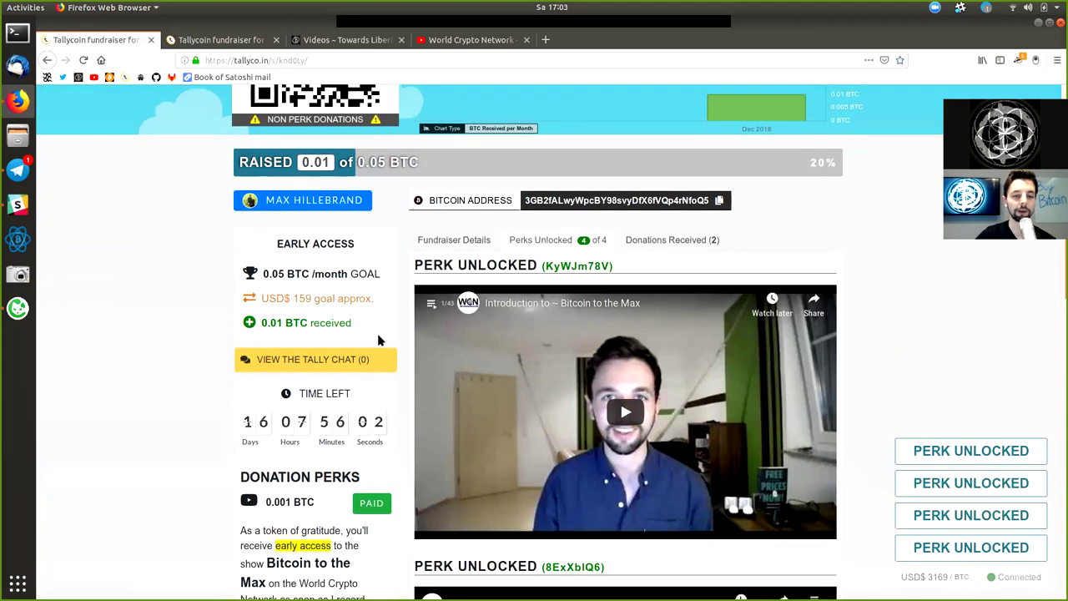
{"action": "scroll", "coordinate": [380, 340], "scroll_direction": "down", "scroll_amount": 1}
{"action": "scroll", "coordinate": [380, 340], "scroll_direction": "down", "scroll_amount": 1}
{"action": "left_click_drag", "start_coordinate": [242, 327], "coordinate": [387, 335]}
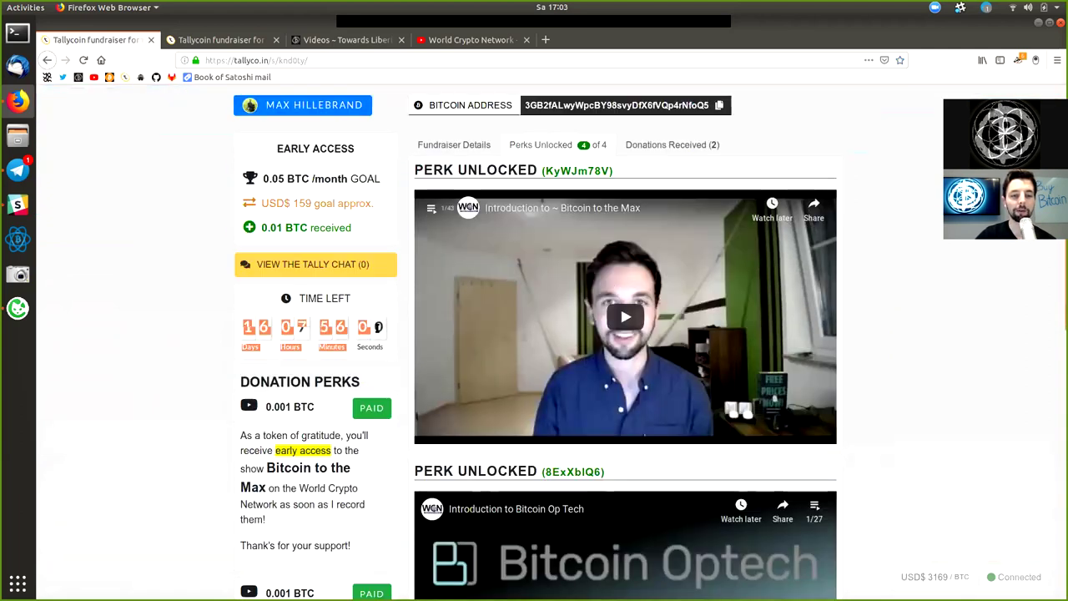
{"action": "left_click", "coordinate": [387, 334]}
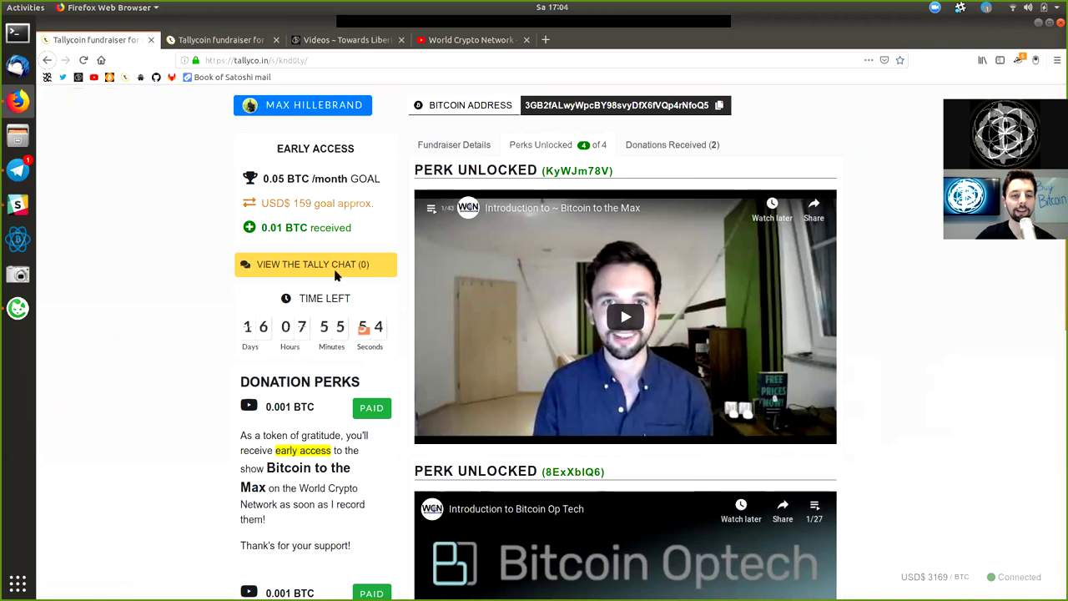
{"action": "scroll", "coordinate": [372, 364], "scroll_direction": "down", "scroll_amount": 1}
{"action": "scroll", "coordinate": [534, 334], "scroll_direction": "down", "scroll_amount": 3}
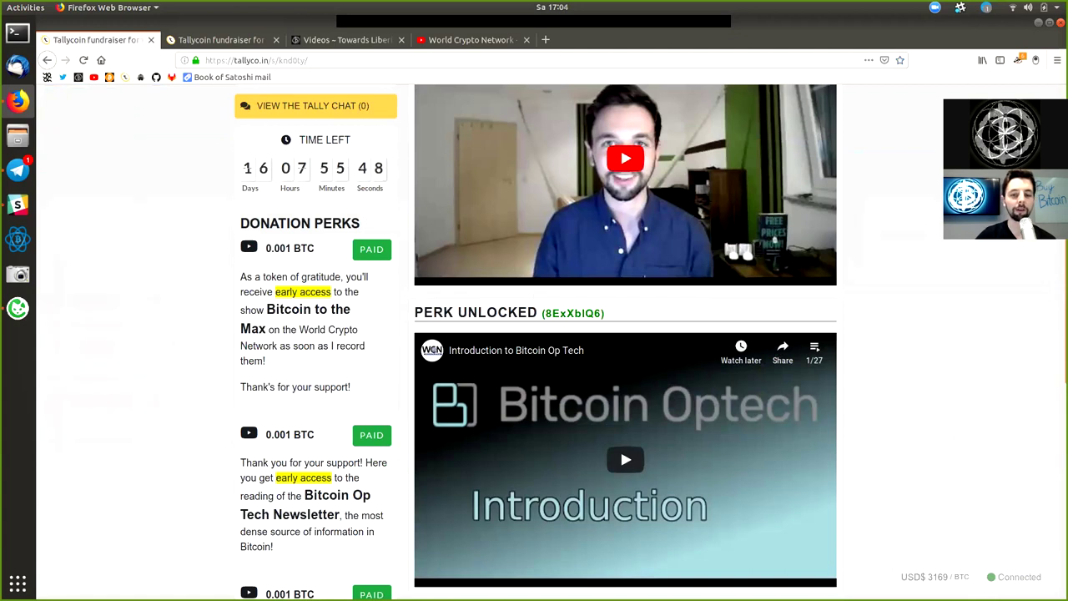
{"action": "scroll", "coordinate": [835, 258], "scroll_direction": "up", "scroll_amount": 5}
{"action": "scroll", "coordinate": [835, 258], "scroll_direction": "up", "scroll_amount": 5}
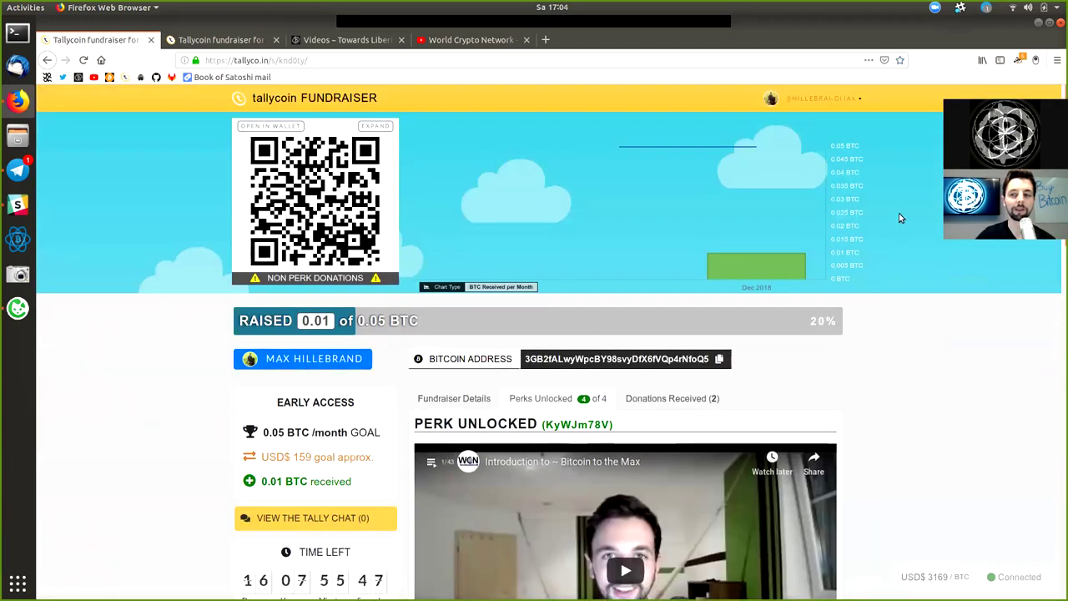
Step: Open and close the account menu, then scroll down to the Donation Perks
{"action": "left_click", "coordinate": [823, 99]}
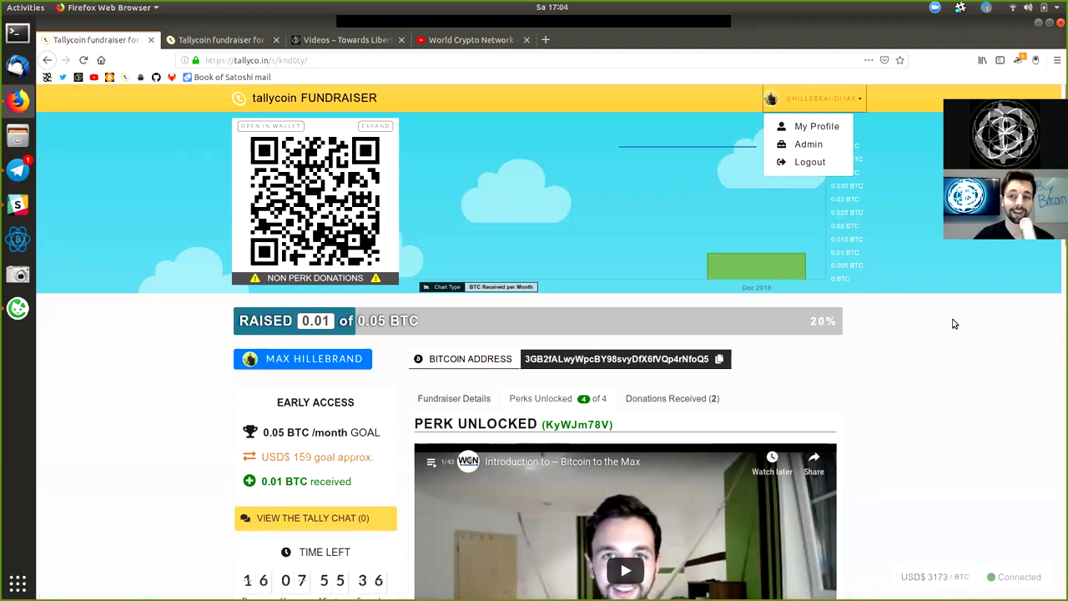
{"action": "left_click", "coordinate": [621, 356]}
{"action": "scroll", "coordinate": [622, 357], "scroll_direction": "down", "scroll_amount": 5}
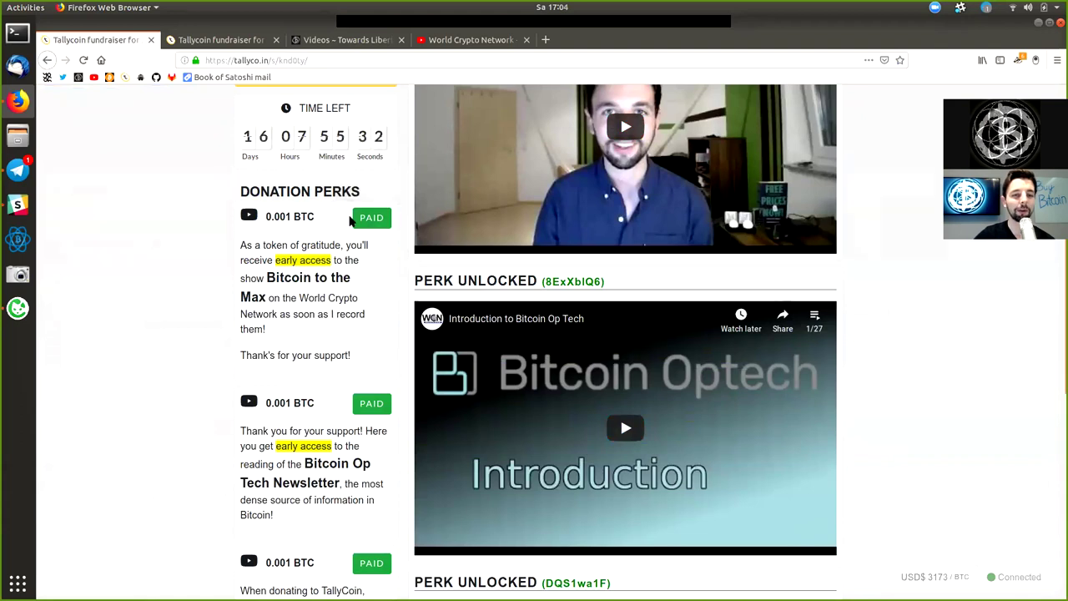
Step: Highlight the first perk's early-access text and price, Bitcoin to the Max, and the Bitcoin Optech Newsletter
{"action": "double_click", "coordinate": [299, 260]}
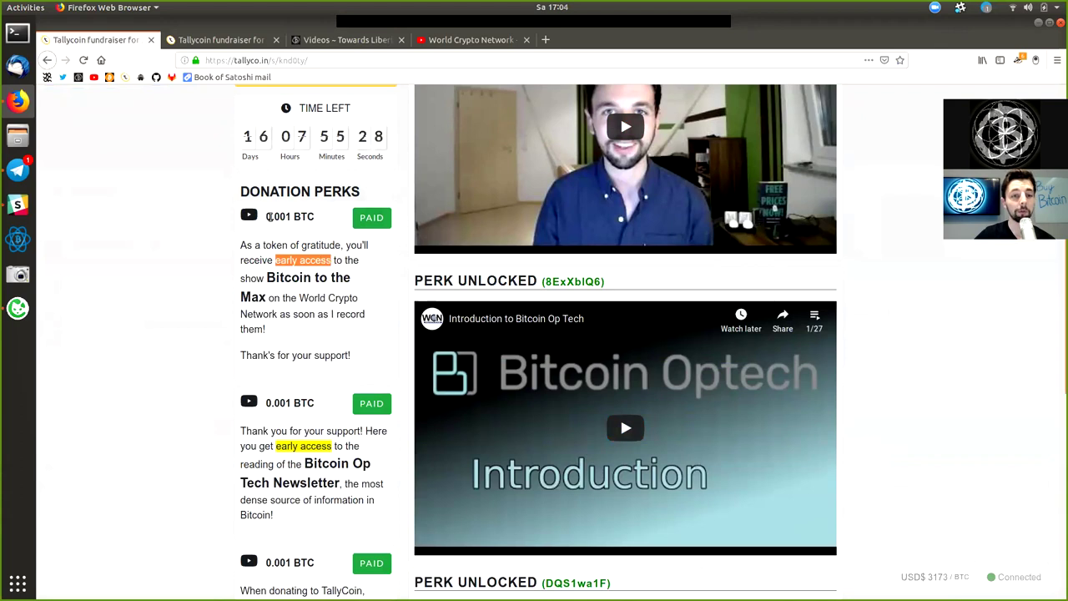
{"action": "left_click_drag", "start_coordinate": [269, 217], "coordinate": [294, 217]}
{"action": "left_click", "coordinate": [314, 215]}
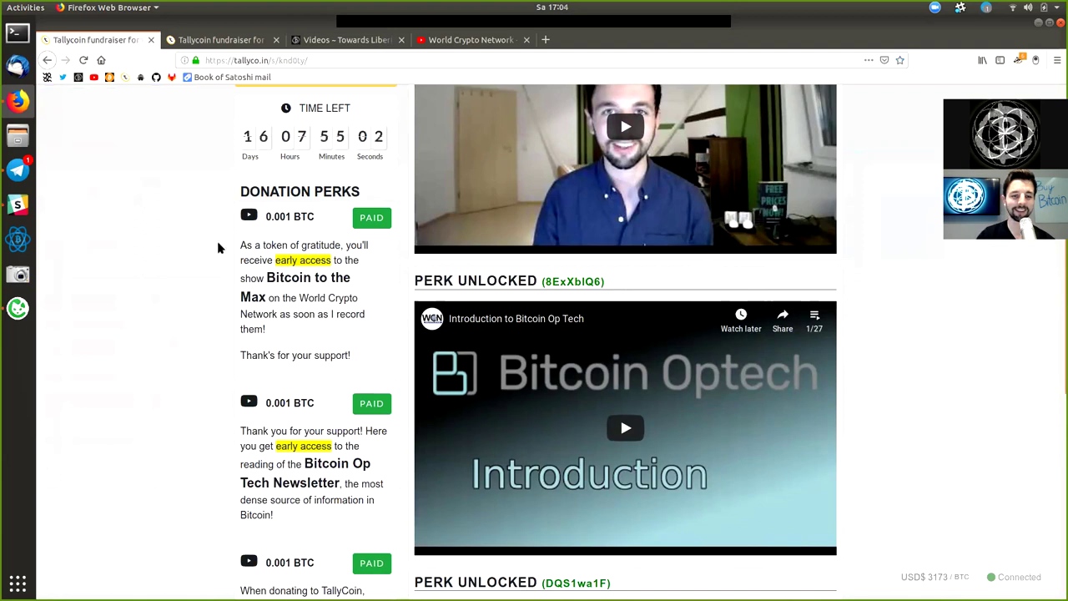
{"action": "left_click_drag", "start_coordinate": [267, 278], "coordinate": [266, 299]}
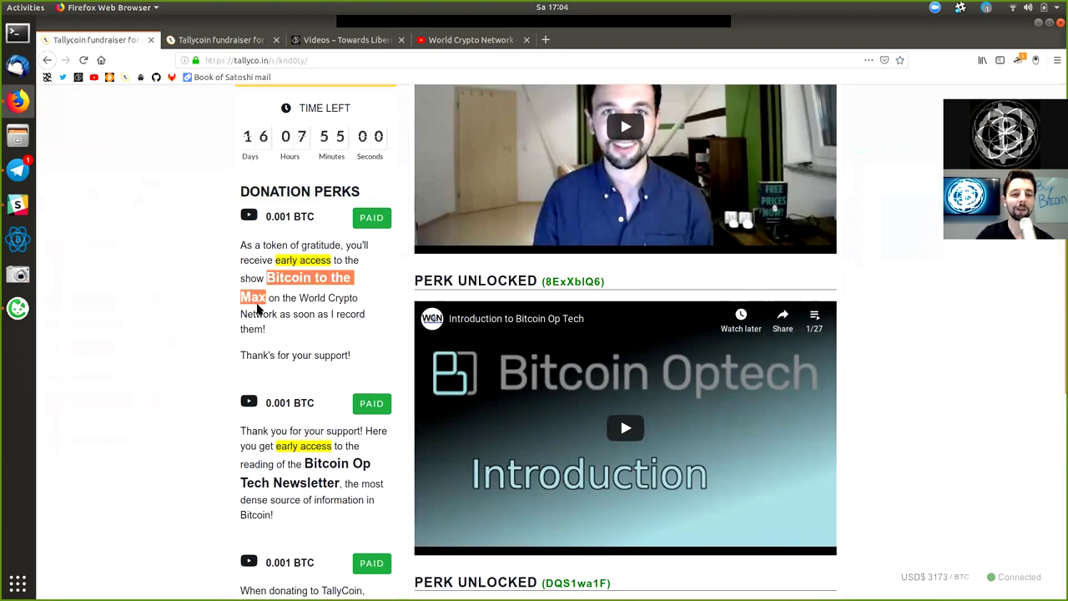
{"action": "scroll", "coordinate": [209, 317], "scroll_direction": "down", "scroll_amount": 1}
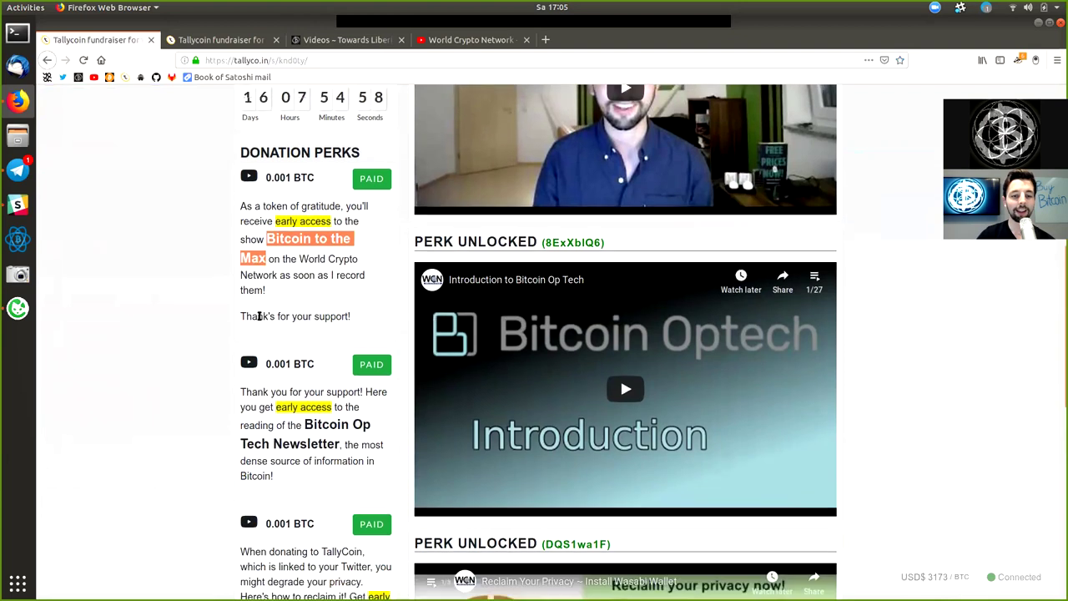
{"action": "left_click_drag", "start_coordinate": [320, 399], "coordinate": [326, 415]}
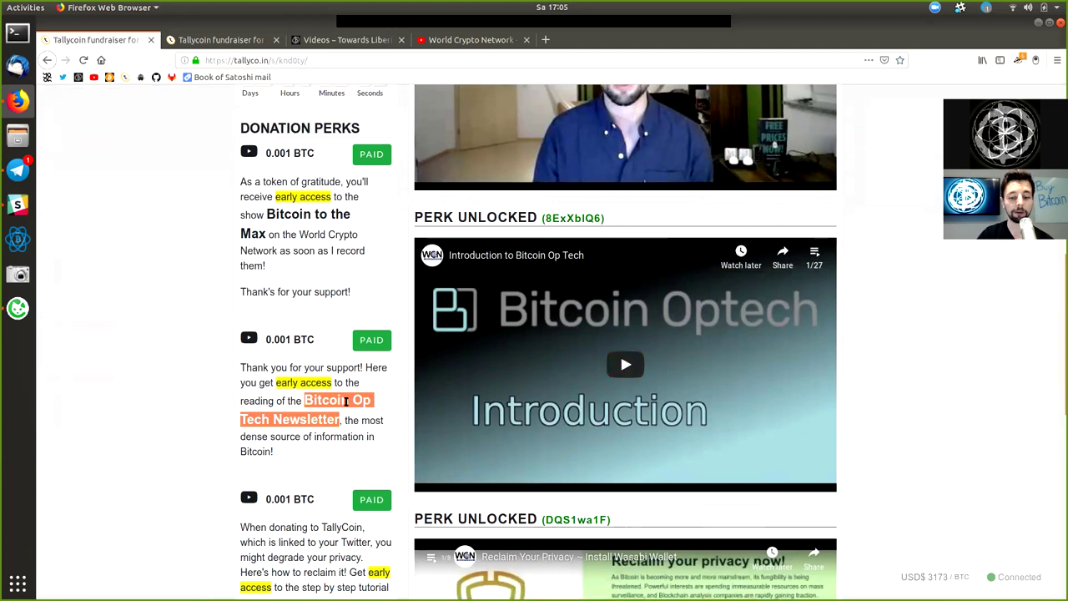
Step: Scroll past the Wasabi Wallet perk, highlighting it, down to the Bisq video
{"action": "scroll", "coordinate": [345, 402], "scroll_direction": "down", "scroll_amount": 5}
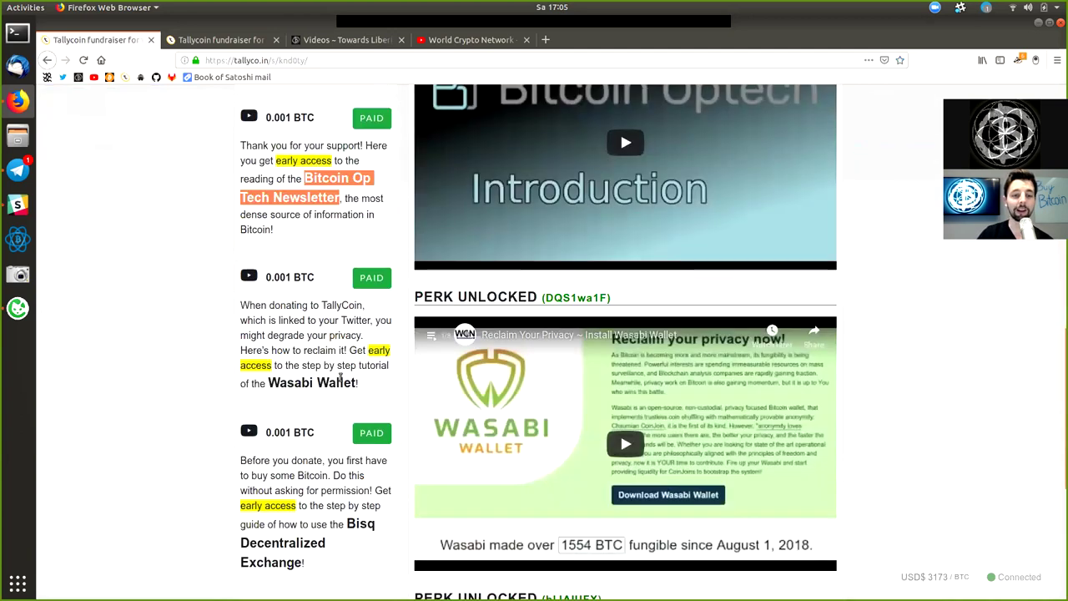
{"action": "left_click", "coordinate": [303, 382]}
{"action": "left_click_drag", "start_coordinate": [268, 383], "coordinate": [357, 383]}
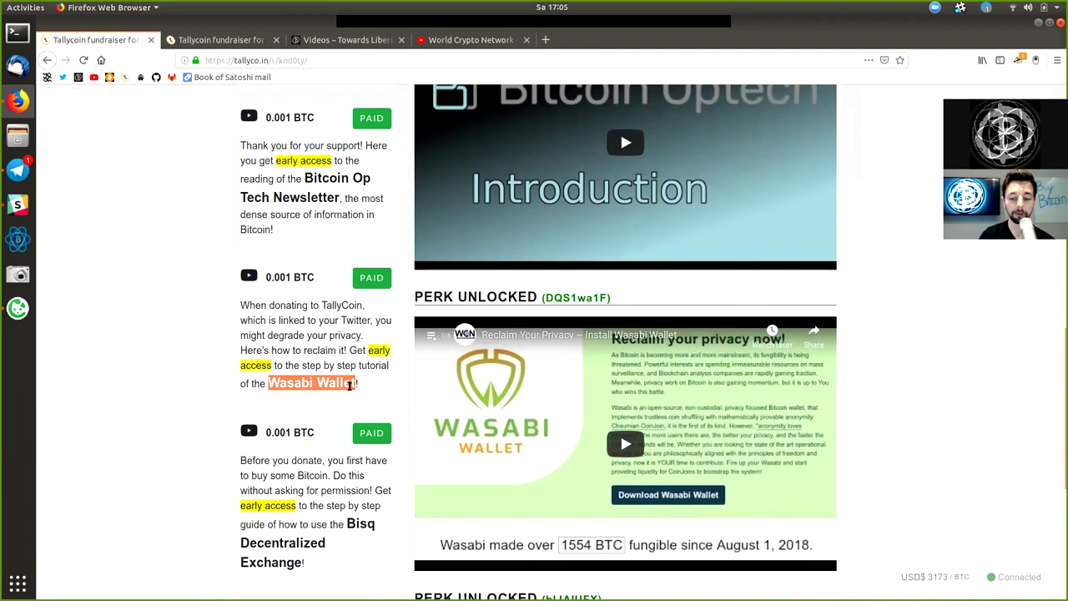
{"action": "scroll", "coordinate": [343, 501], "scroll_direction": "down", "scroll_amount": 2}
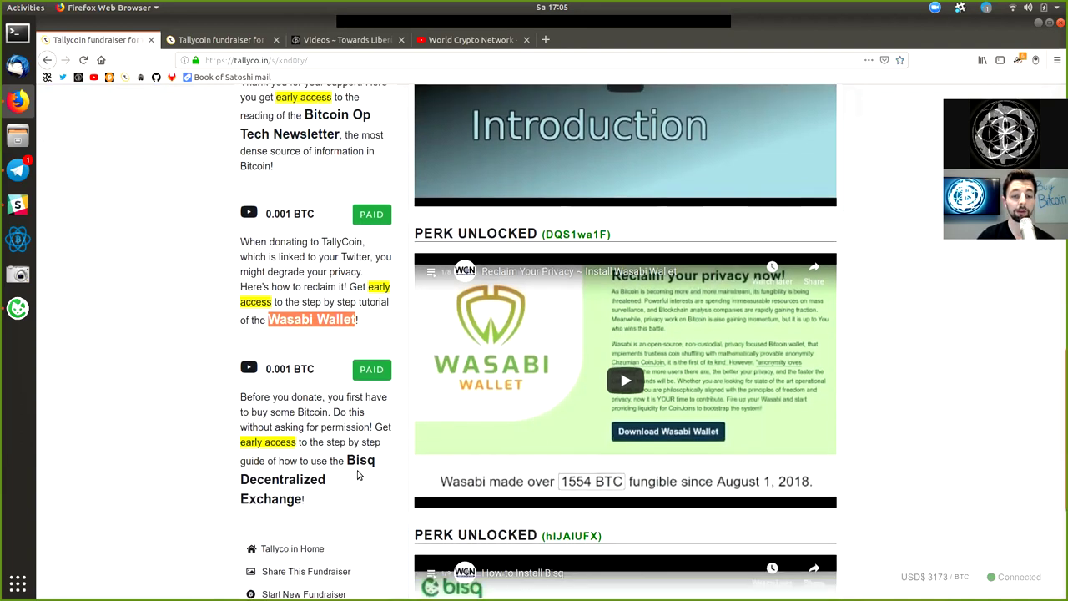
{"action": "left_click_drag", "start_coordinate": [347, 461], "coordinate": [340, 493]}
{"action": "scroll", "coordinate": [738, 411], "scroll_direction": "down", "scroll_amount": 4}
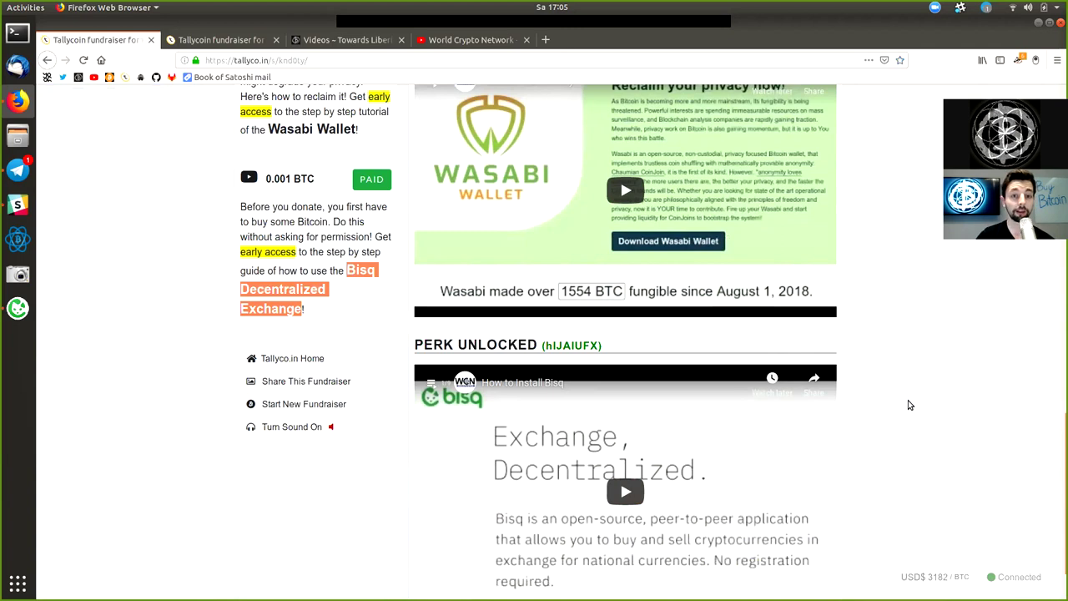
{"action": "double_click", "coordinate": [557, 345]}
{"action": "left_click", "coordinate": [934, 342]}
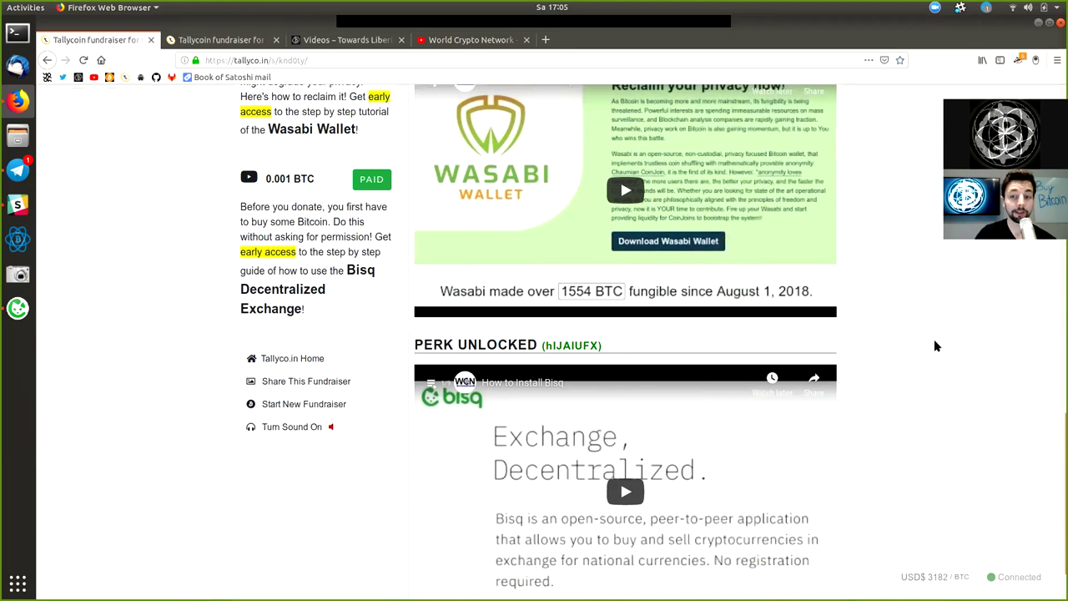
{"action": "scroll", "coordinate": [918, 297], "scroll_direction": "up", "scroll_amount": 10}
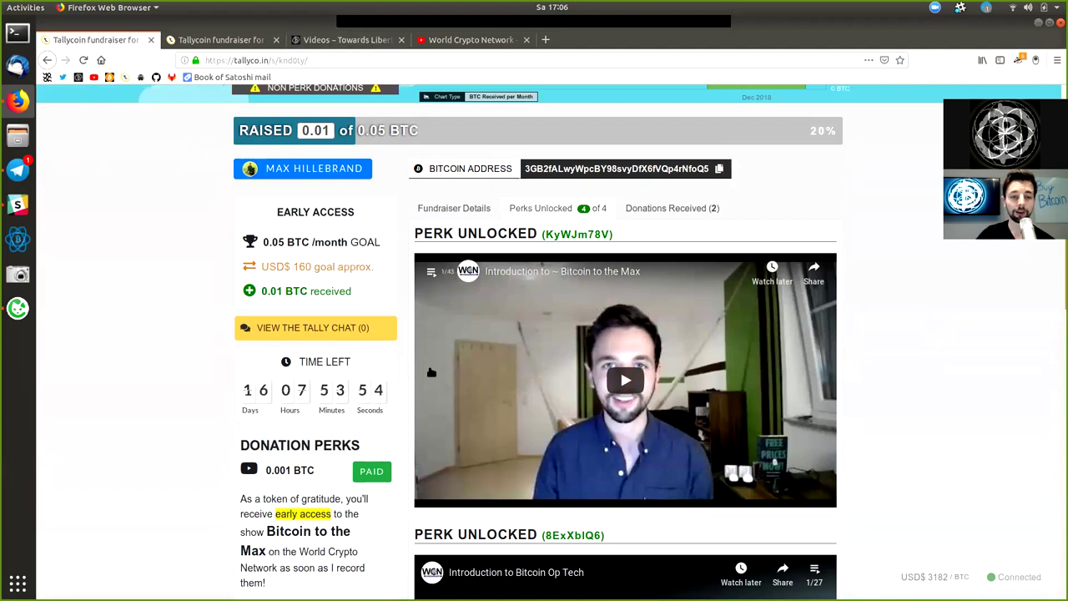
Step: In Tally Chat, draft 'Is Fractional Reserve in Bitcoin possible, and how would the outcome be?'
{"action": "left_click", "coordinate": [346, 331]}
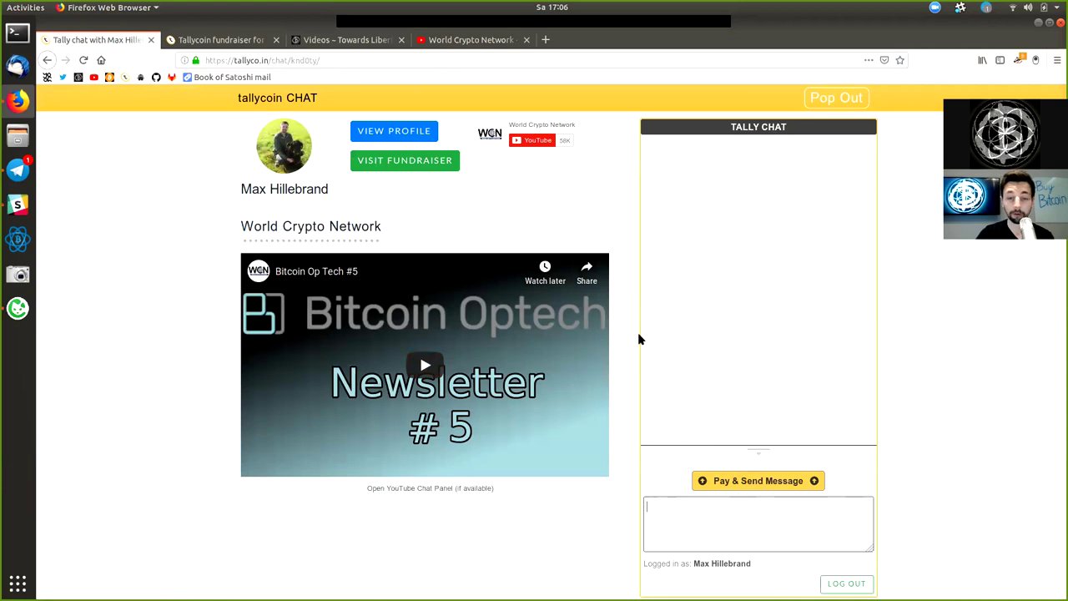
{"action": "type", "text": "Is Frac"}
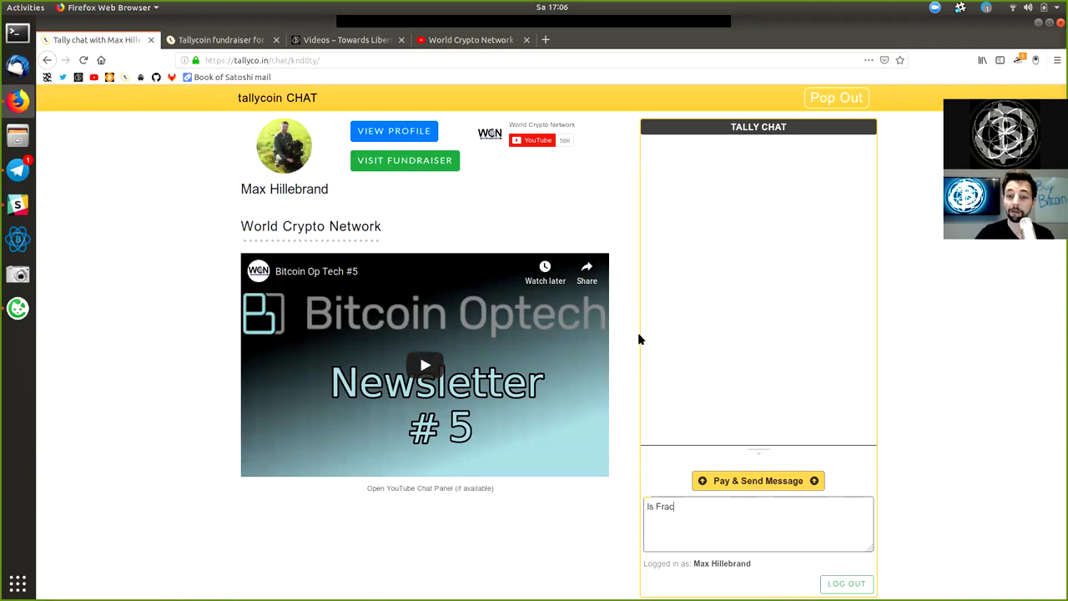
{"action": "type", "text": "tional"}
{"action": "key", "text": "BackSpace"}
{"action": "key", "text": "BackSpace"}
{"action": "key", "text": "BackSpace"}
{"action": "type", "text": "tion"}
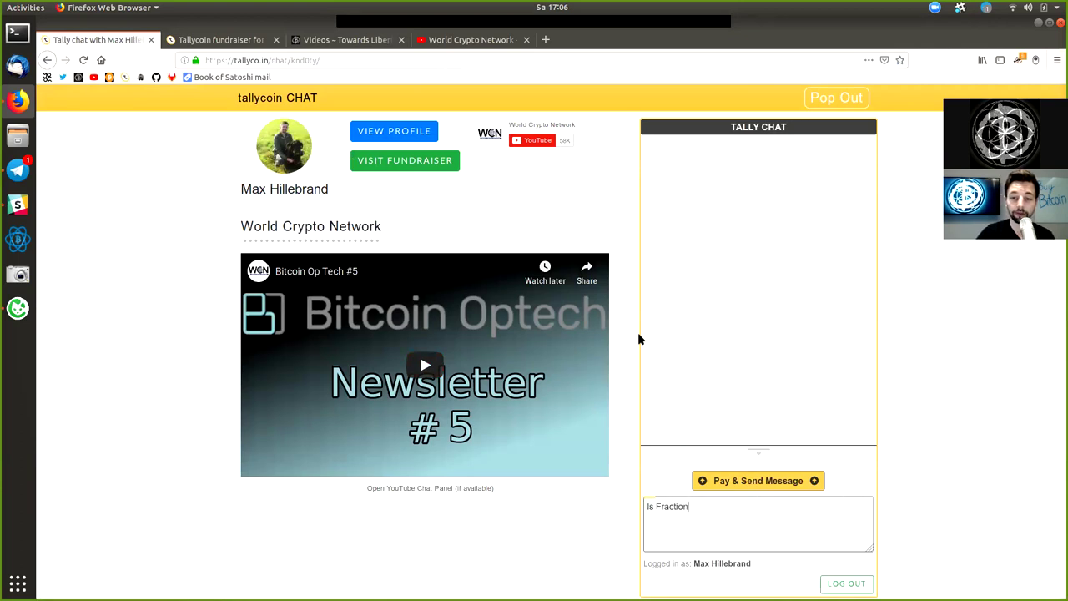
{"action": "type", "text": "al Reserve in Bit"}
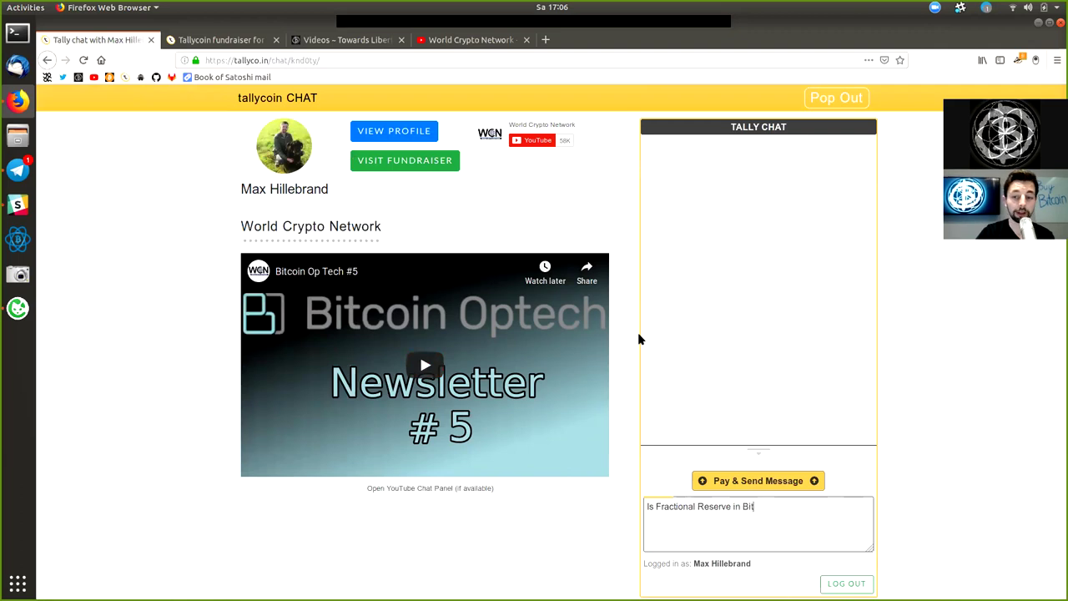
{"action": "type", "text": "coin possible, an"}
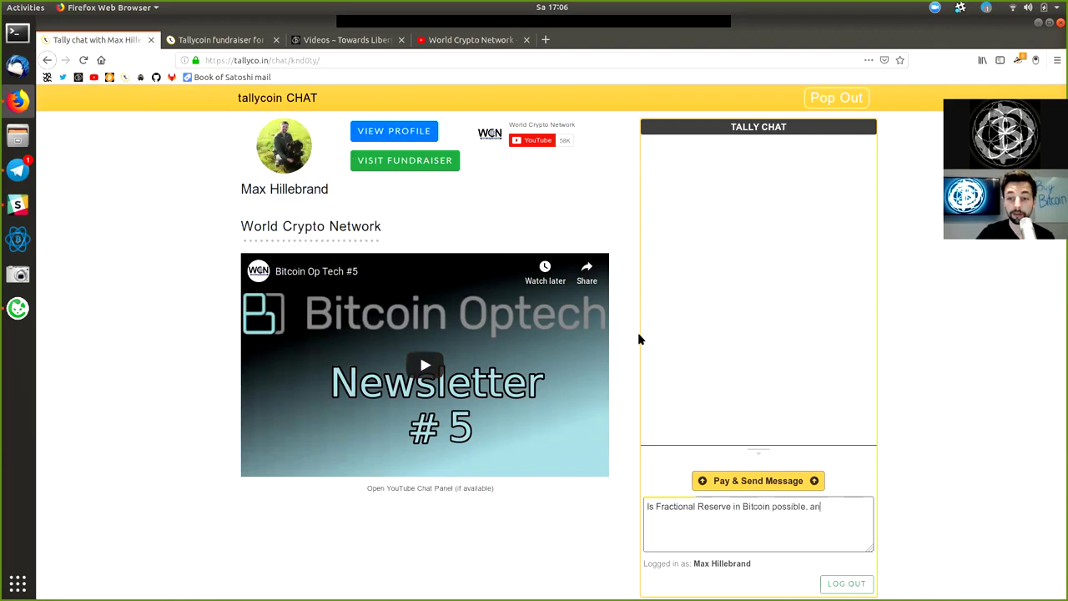
{"action": "type", "text": "d how would this"}
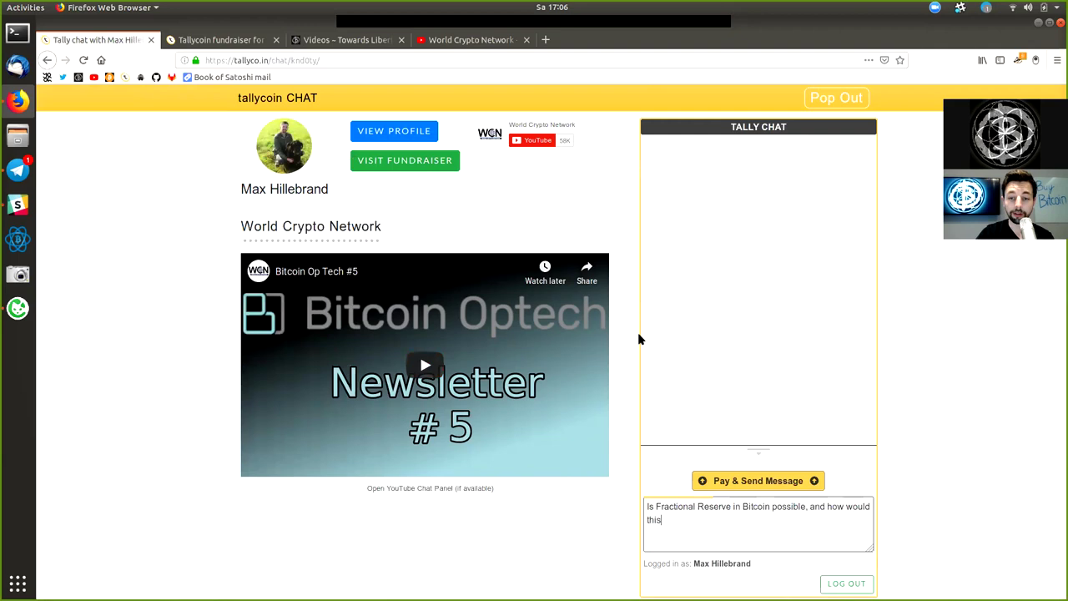
{"action": "type", "text": " outcome be"}
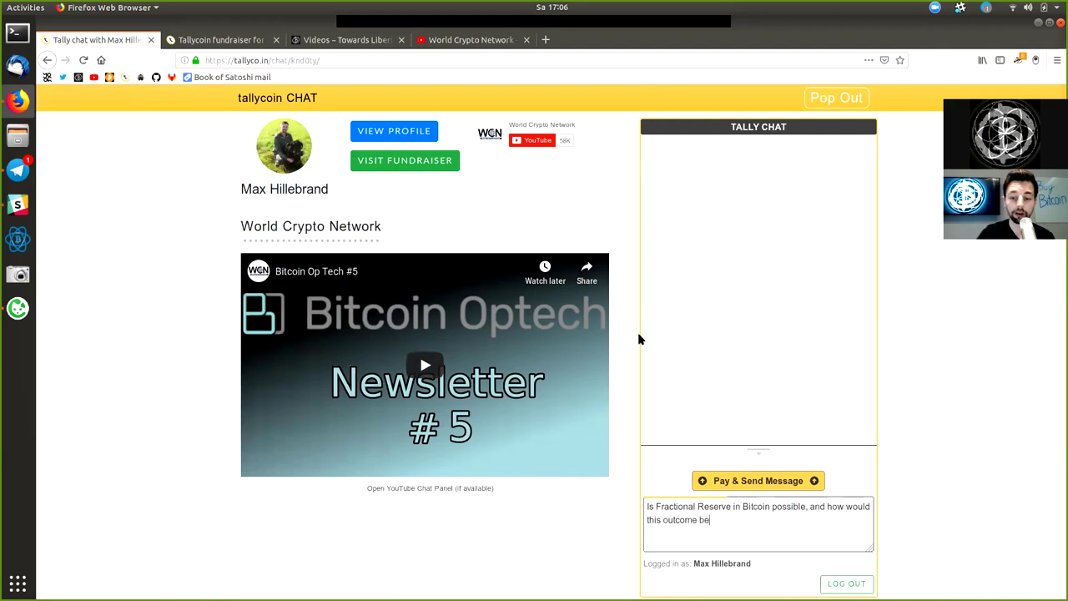
{"action": "type", "text": "?"}
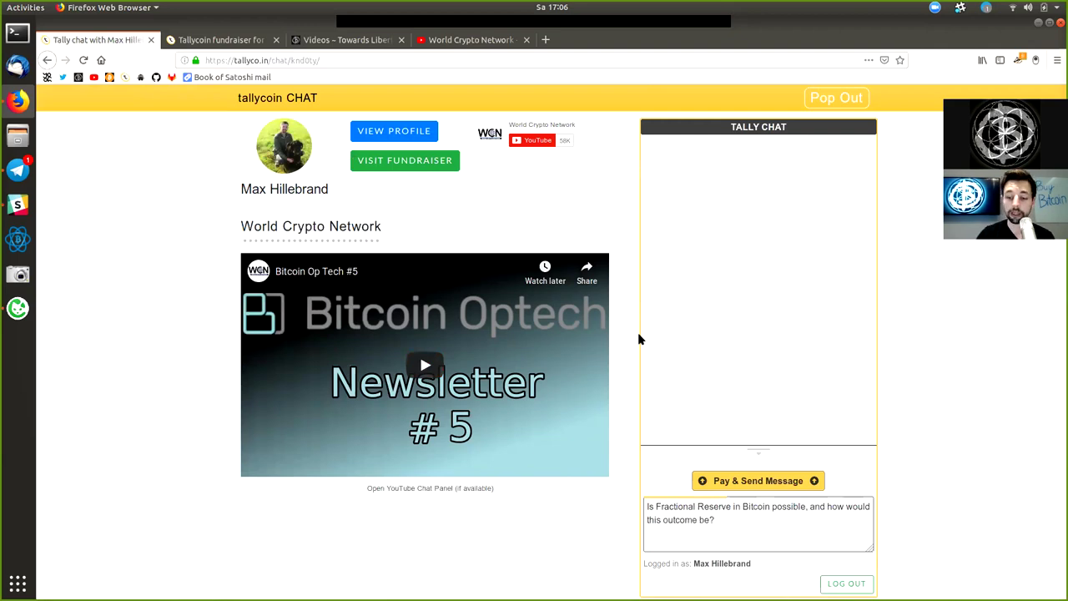
{"action": "key", "text": "BackSpace"}
{"action": "key", "text": "BackSpace"}
{"action": "type", "text": "e"}
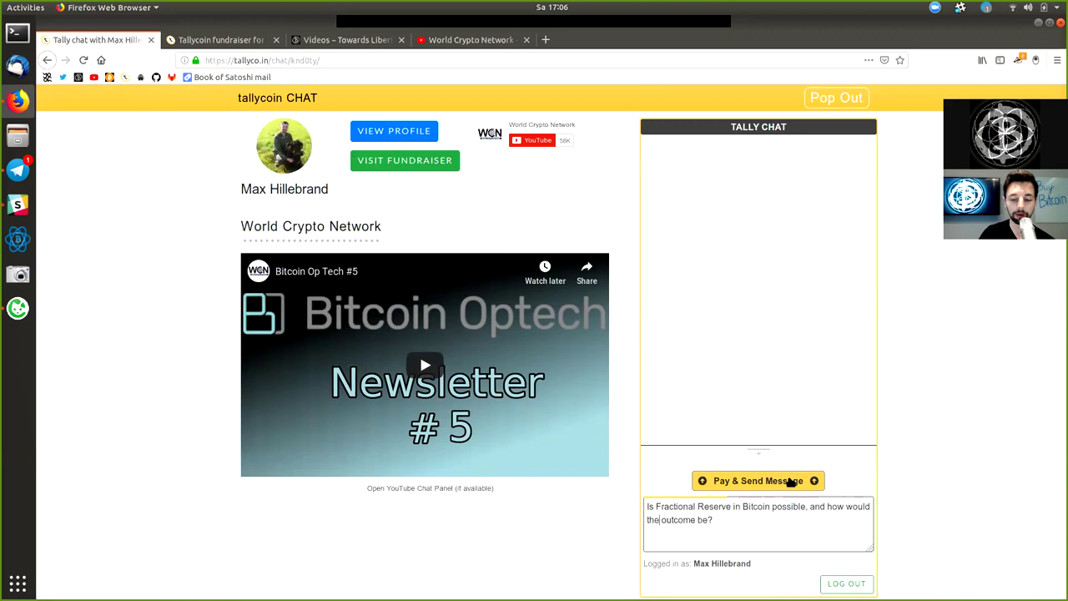
Step: Pay $5 to send the message and highlight the 0.0015701 BTC amount below the QR code
{"action": "left_click", "coordinate": [790, 481]}
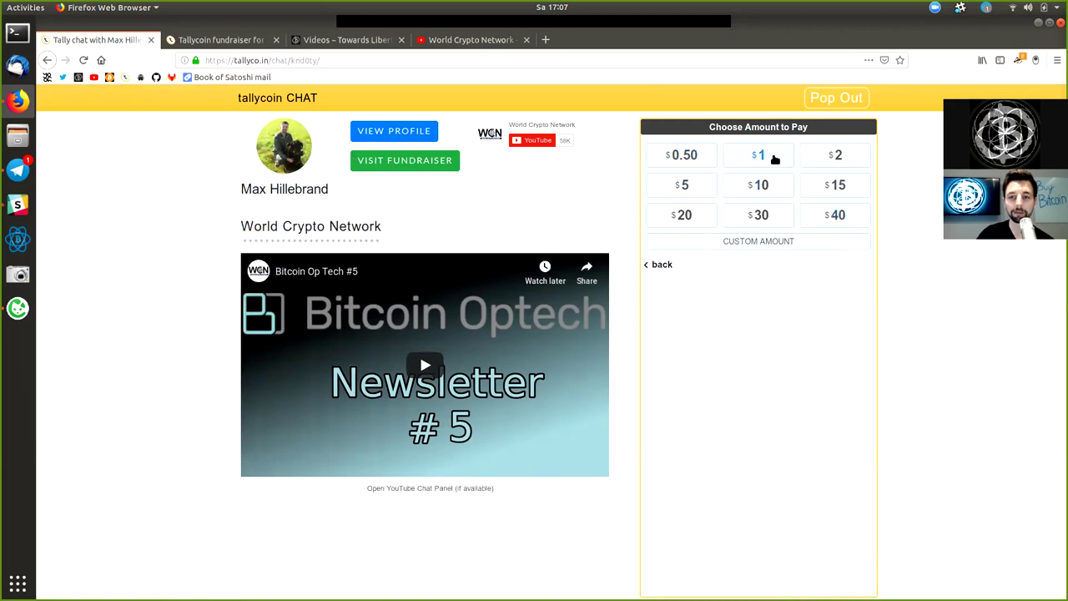
{"action": "left_click", "coordinate": [684, 186]}
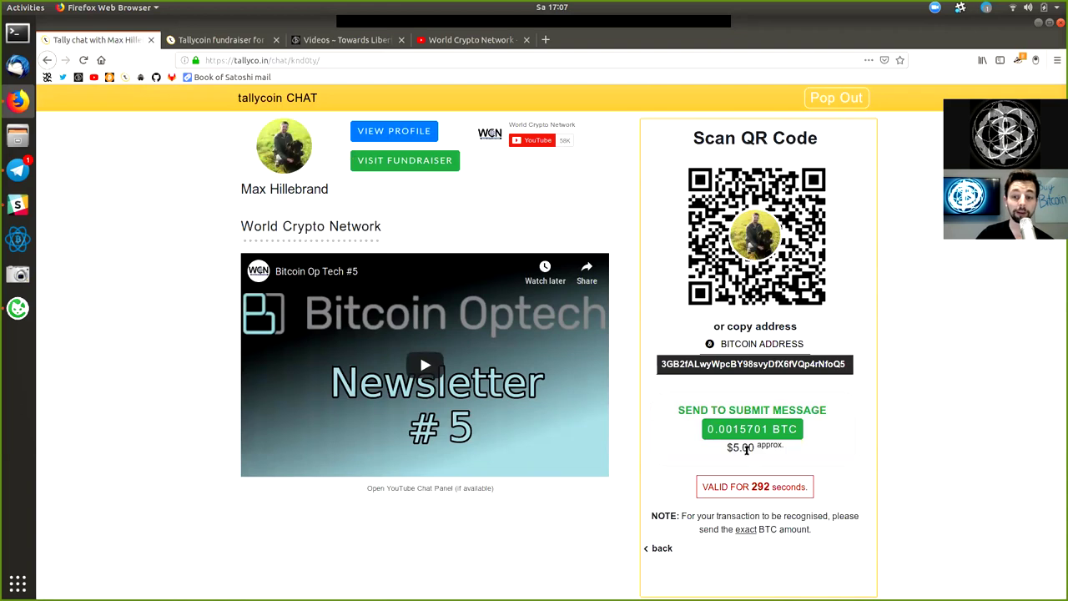
{"action": "left_click_drag", "start_coordinate": [735, 447], "coordinate": [777, 445]}
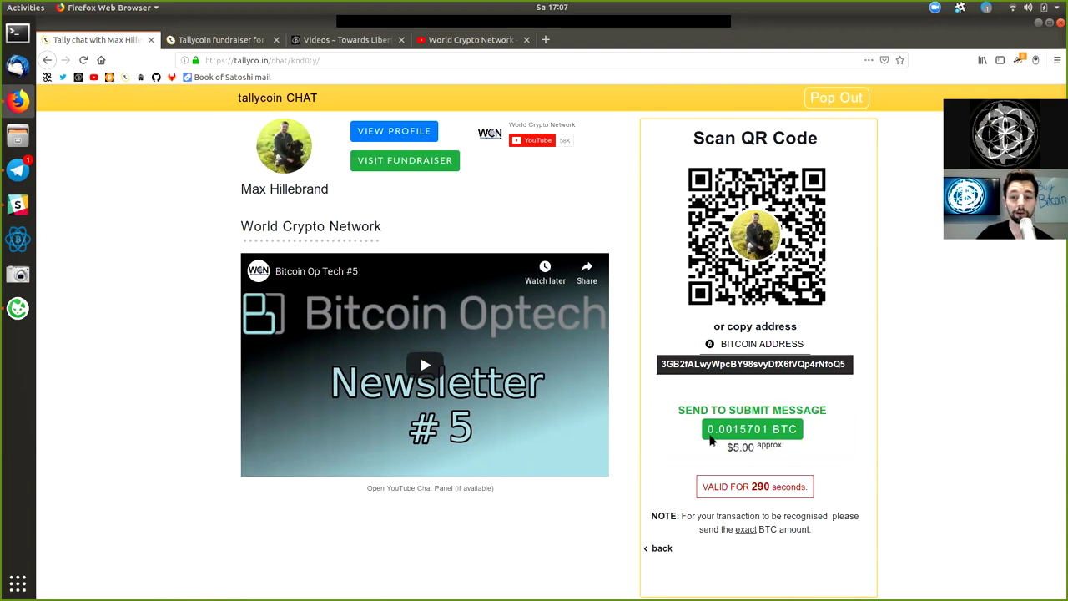
{"action": "left_click_drag", "start_coordinate": [708, 429], "coordinate": [772, 430]}
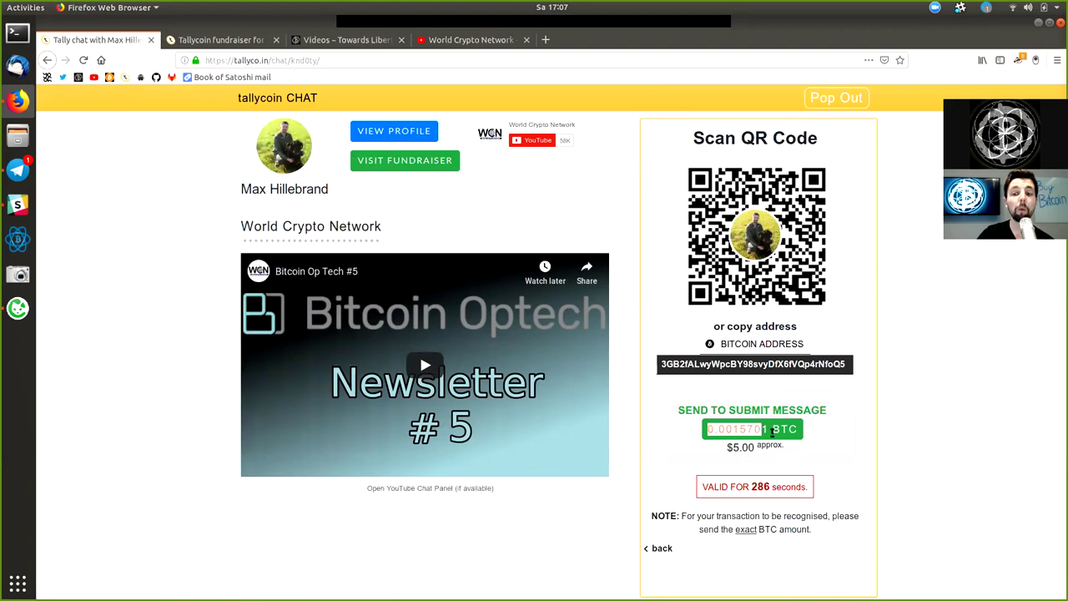
{"action": "left_click", "coordinate": [772, 430]}
{"action": "mouse_move", "coordinate": [717, 430]}
{"action": "left_mouse_down"}
{"action": "mouse_move", "coordinate": [762, 429]}
{"action": "mouse_move", "coordinate": [753, 429]}
{"action": "left_mouse_up"}
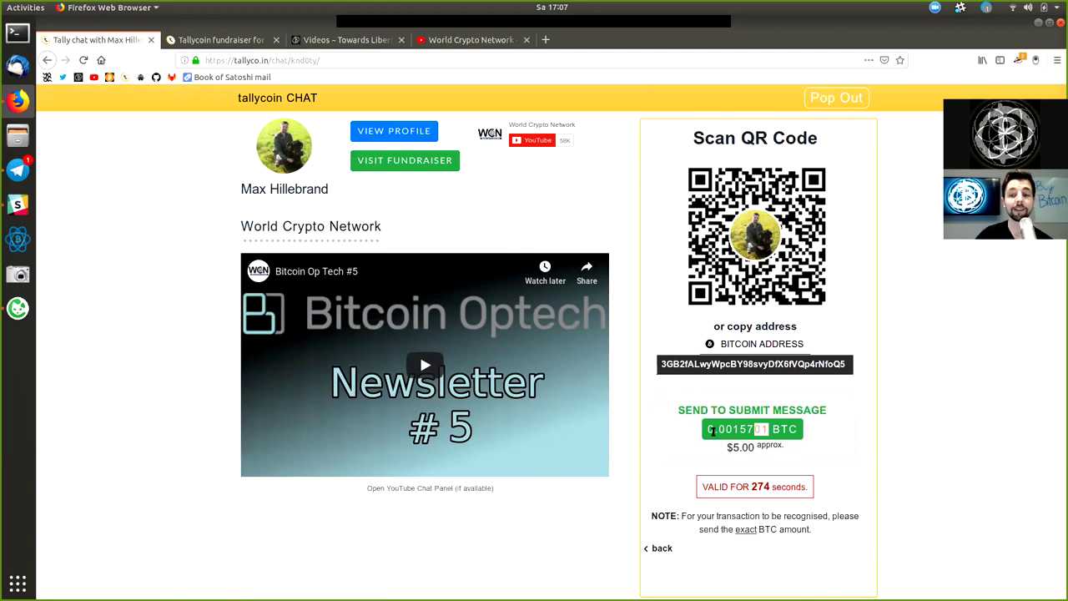
{"action": "left_click_drag", "start_coordinate": [708, 428], "coordinate": [786, 426]}
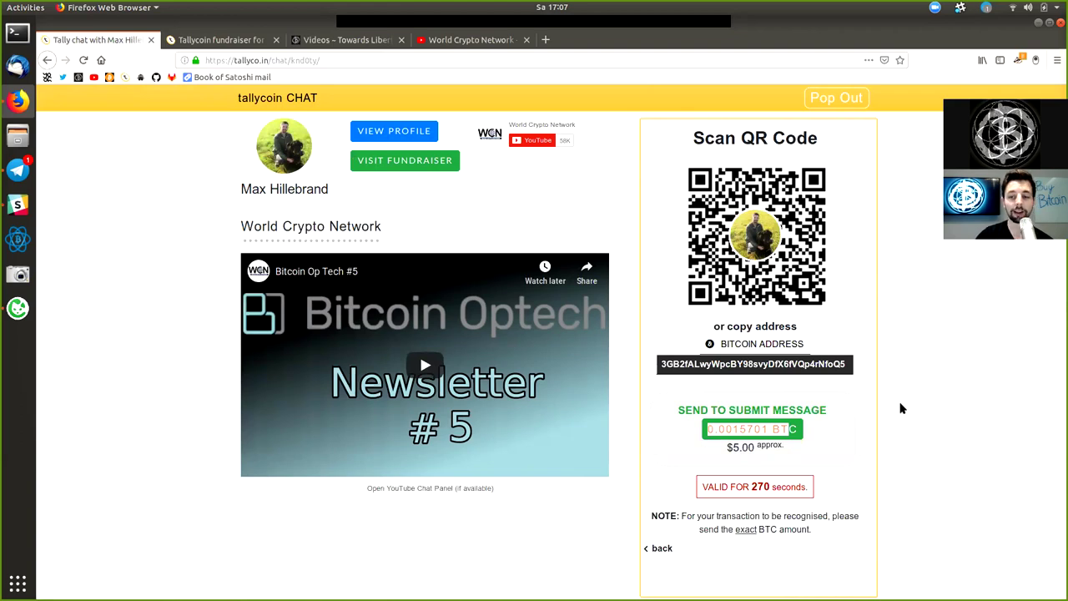
{"action": "left_click", "coordinate": [957, 405]}
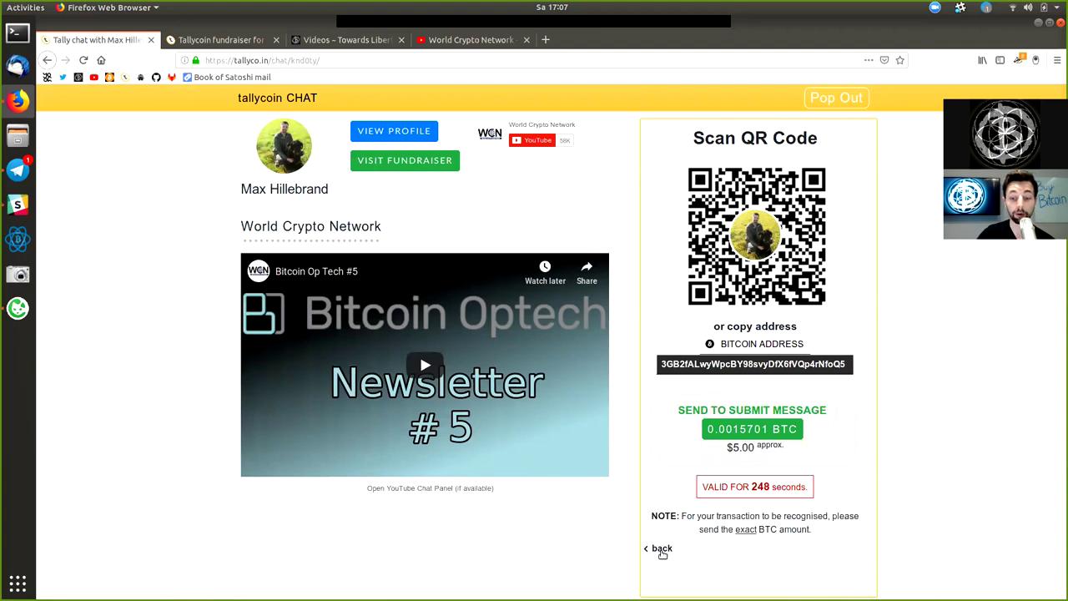
Step: Back out of the chat payment step and delete the drafted chat question
{"action": "left_click", "coordinate": [662, 549]}
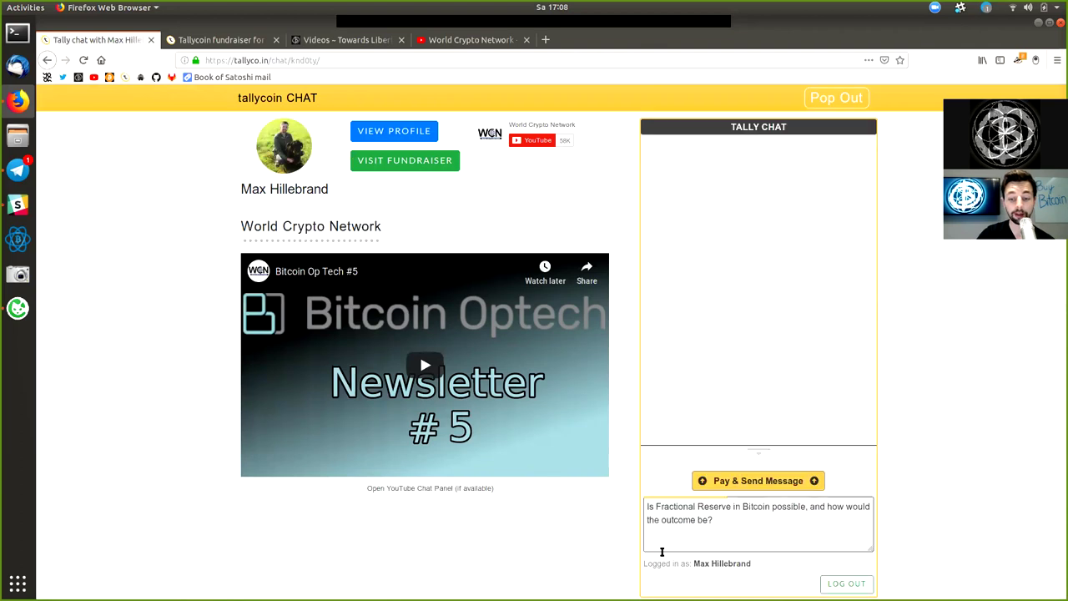
{"action": "key", "text": "ctrl+a"}
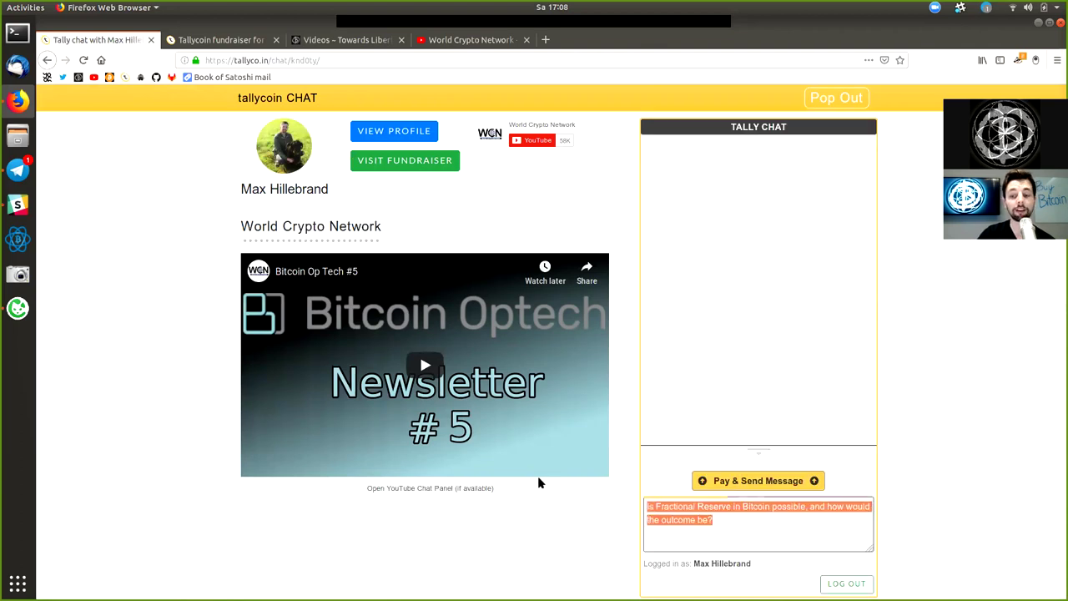
{"action": "key", "text": "BackSpace"}
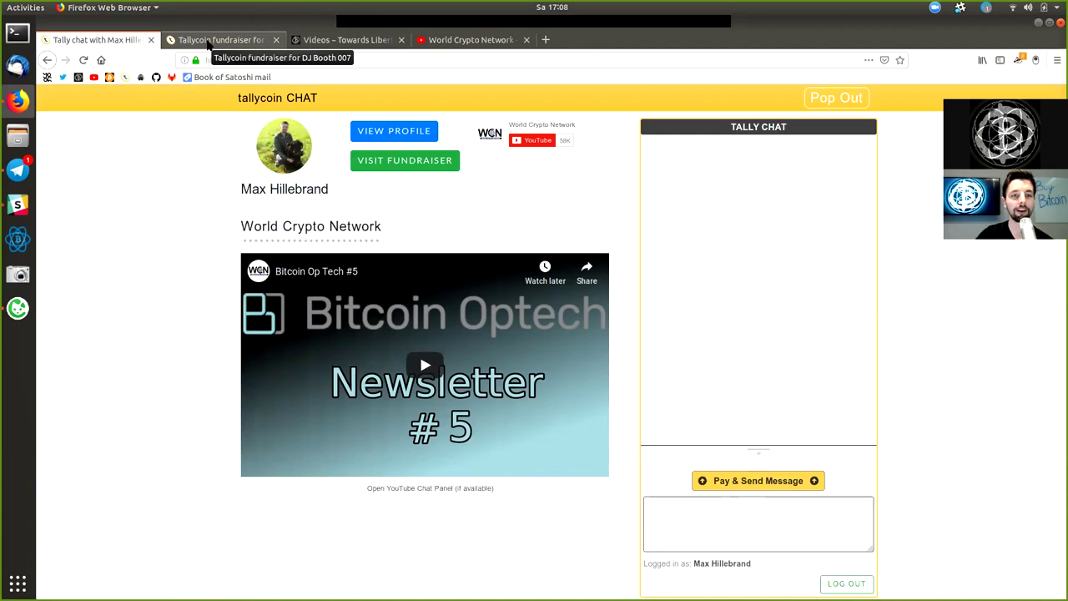
Step: Return to the fundraiser page and look over its perks
{"action": "left_click", "coordinate": [48, 65]}
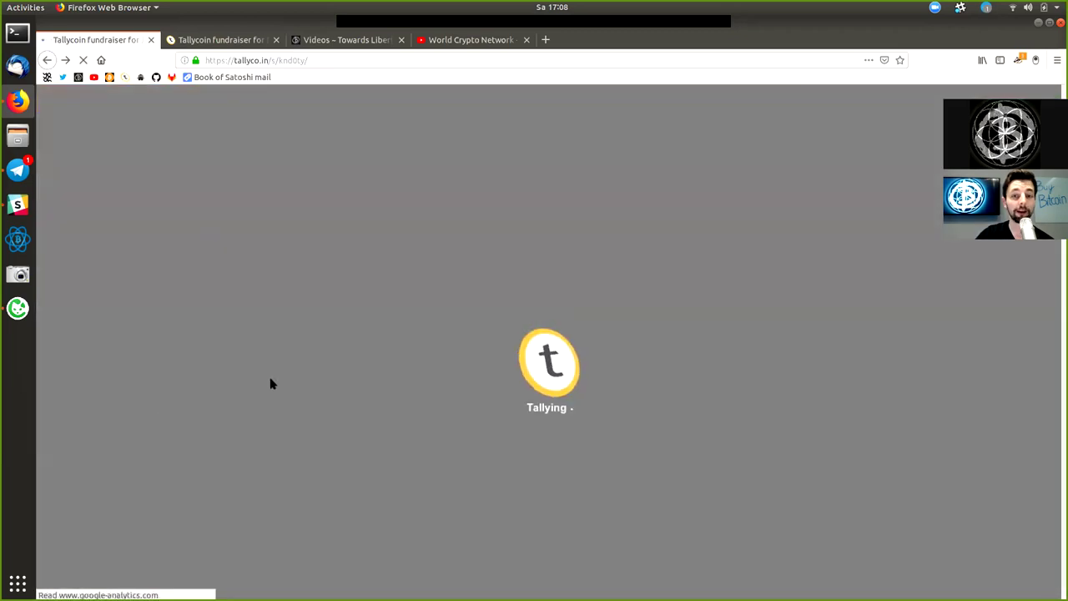
{"action": "scroll", "coordinate": [367, 407], "scroll_direction": "down", "scroll_amount": 4}
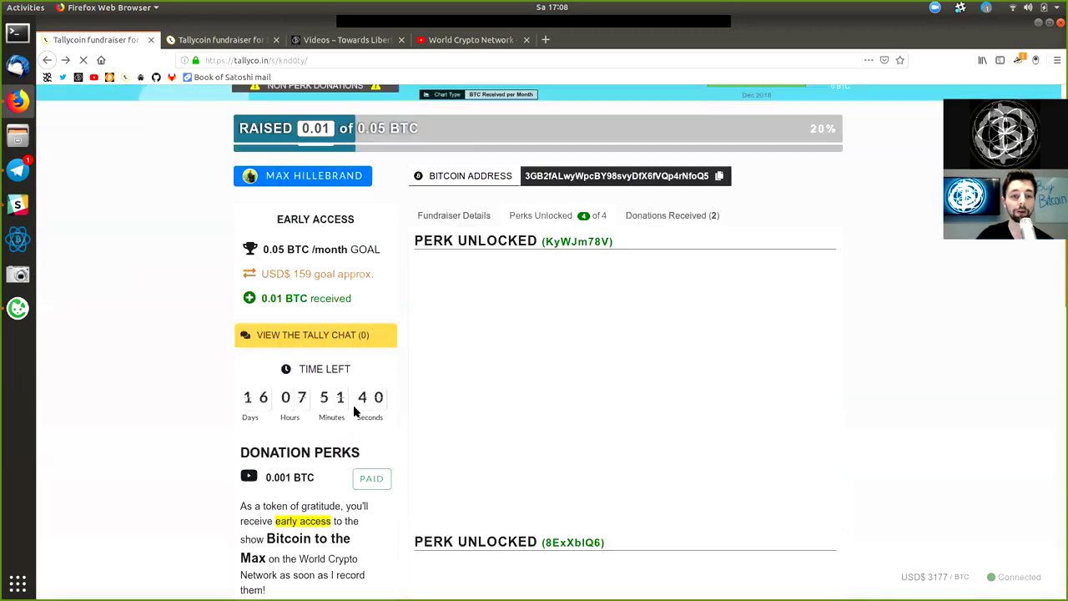
{"action": "scroll", "coordinate": [354, 409], "scroll_direction": "down", "scroll_amount": 3}
{"action": "scroll", "coordinate": [358, 405], "scroll_direction": "down", "scroll_amount": 1}
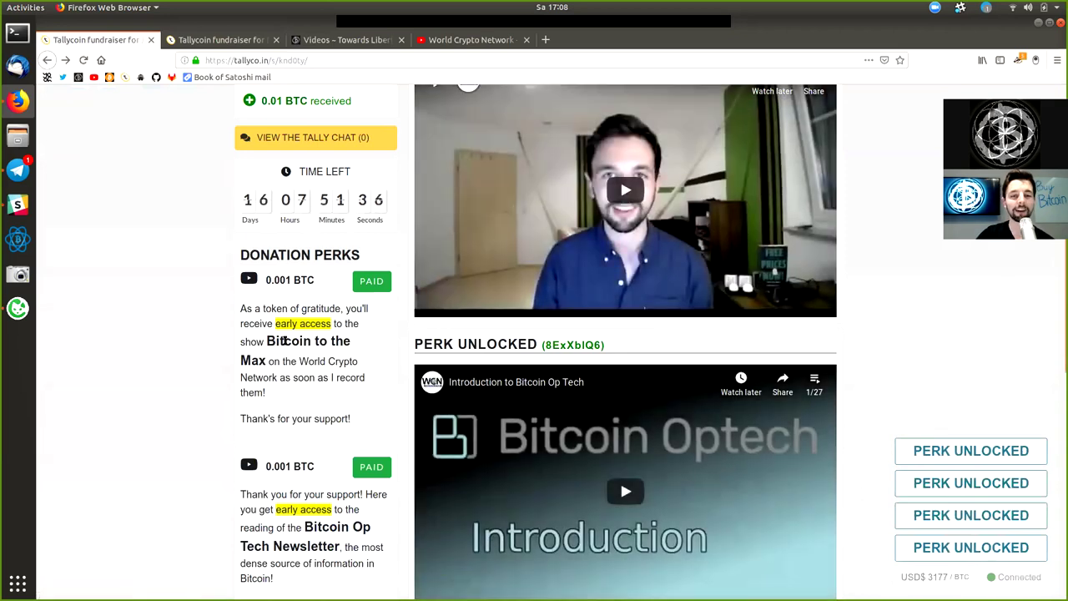
{"action": "scroll", "coordinate": [284, 334], "scroll_direction": "up", "scroll_amount": 3}
{"action": "scroll", "coordinate": [300, 275], "scroll_direction": "up", "scroll_amount": 5}
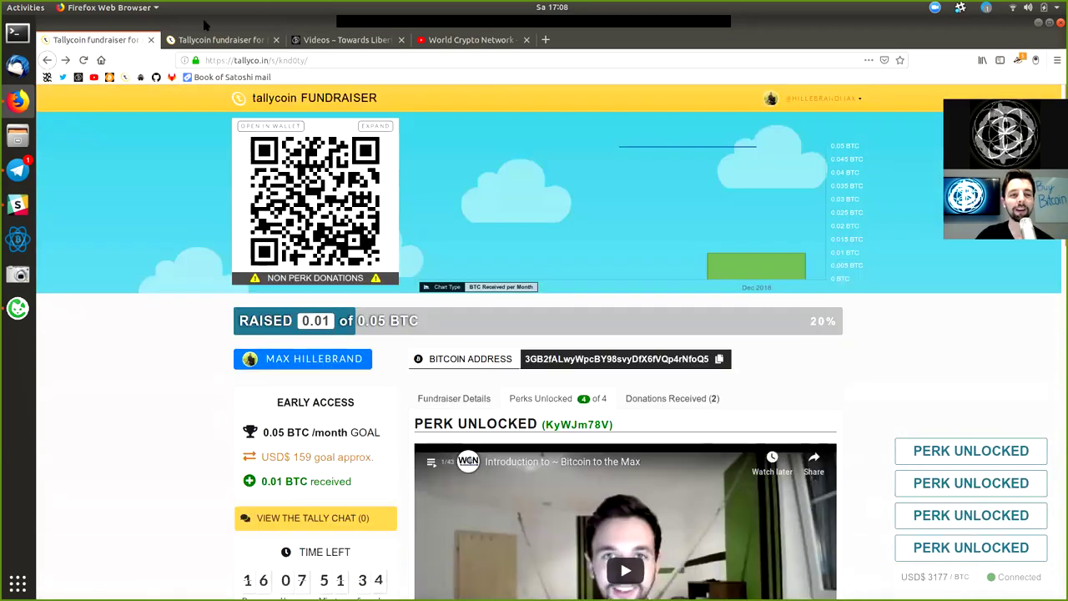
Step: Switch to the Tally Coin Servers fundraiser, highlighting its $120 goal and BTC goal figure
{"action": "left_click", "coordinate": [212, 40]}
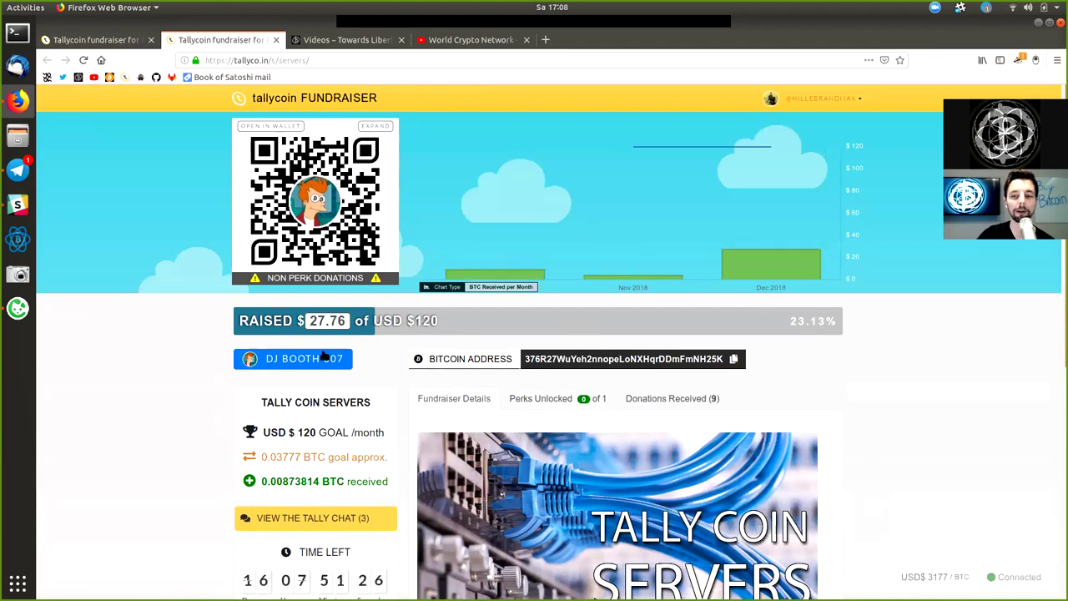
{"action": "left_click_drag", "start_coordinate": [407, 321], "coordinate": [434, 325]}
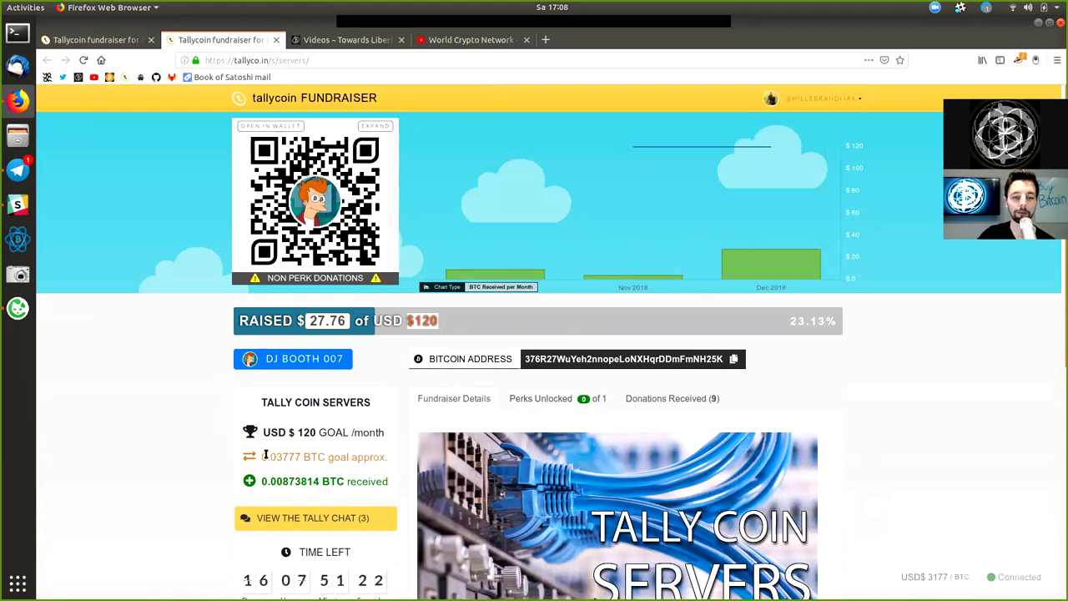
{"action": "left_click_drag", "start_coordinate": [265, 456], "coordinate": [303, 461]}
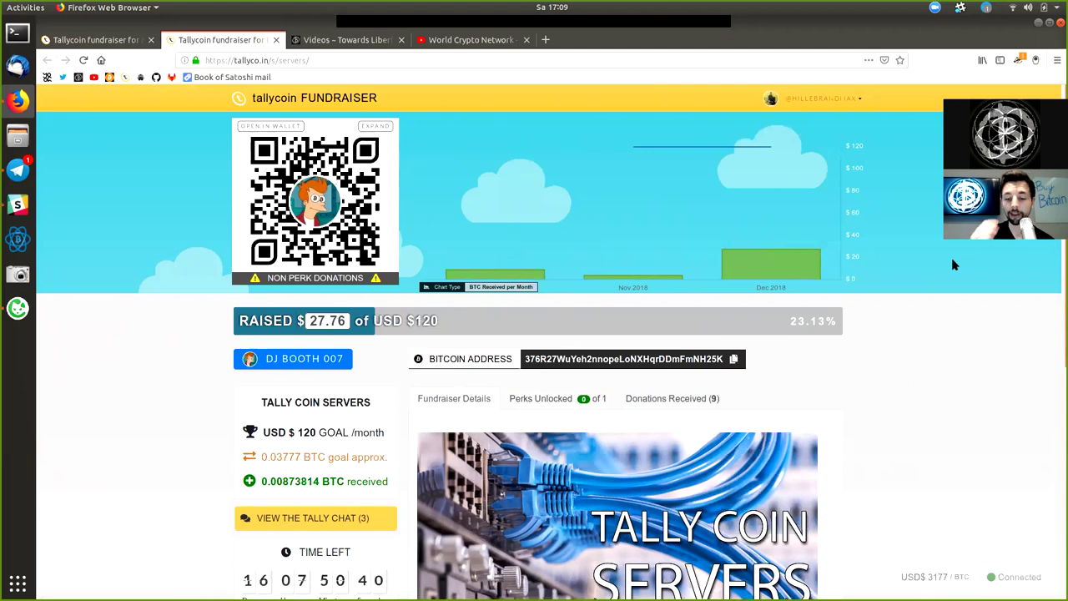
{"action": "scroll", "coordinate": [802, 357], "scroll_direction": "down", "scroll_amount": 5}
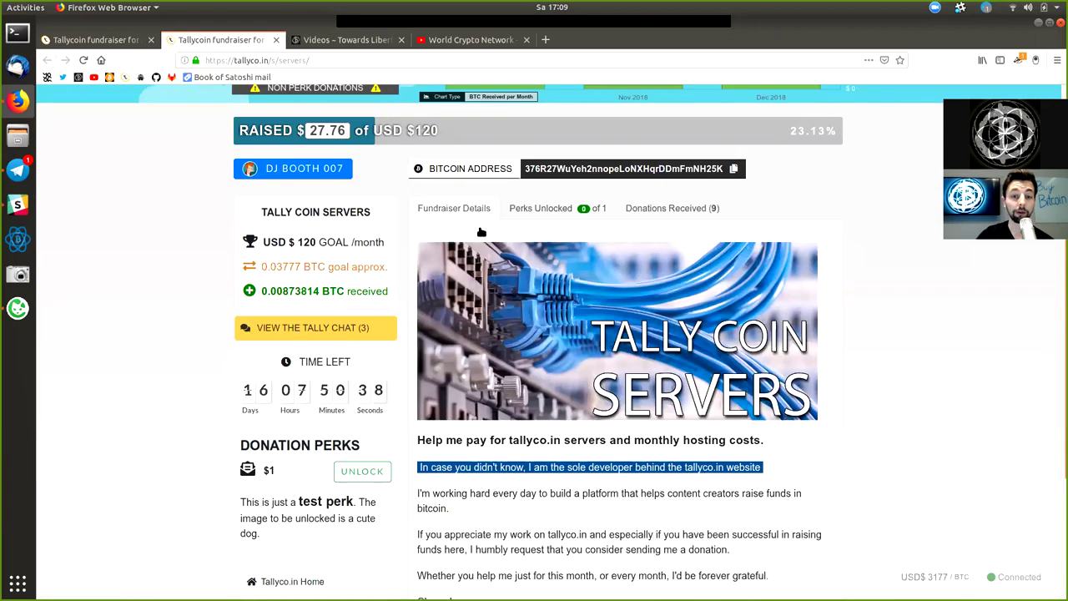
{"action": "scroll", "coordinate": [678, 290], "scroll_direction": "down", "scroll_amount": 3}
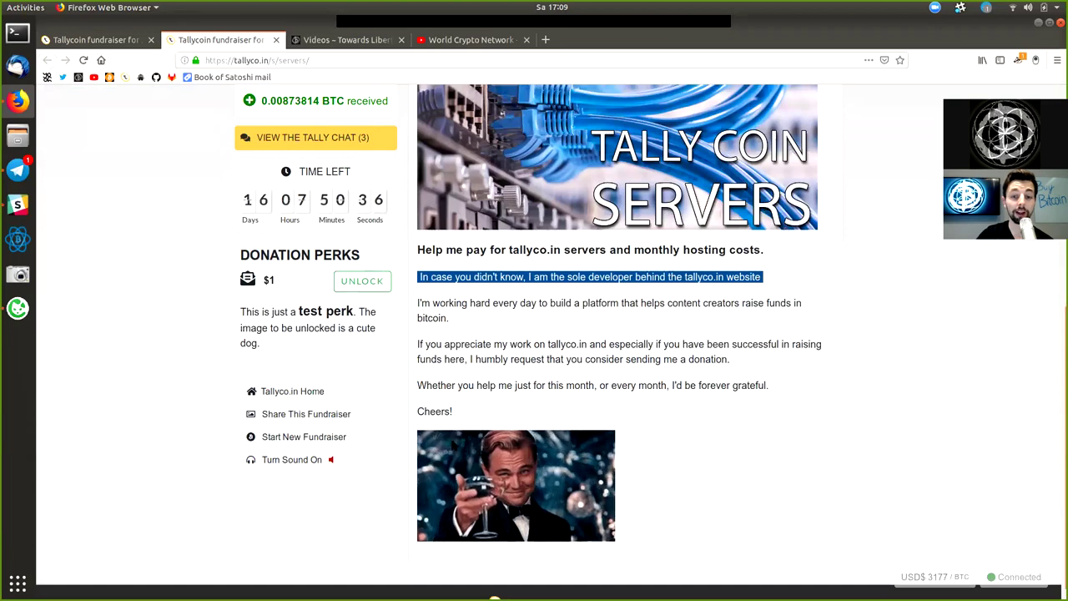
{"action": "scroll", "coordinate": [519, 479], "scroll_direction": "up", "scroll_amount": 1}
{"action": "scroll", "coordinate": [520, 481], "scroll_direction": "up", "scroll_amount": 1}
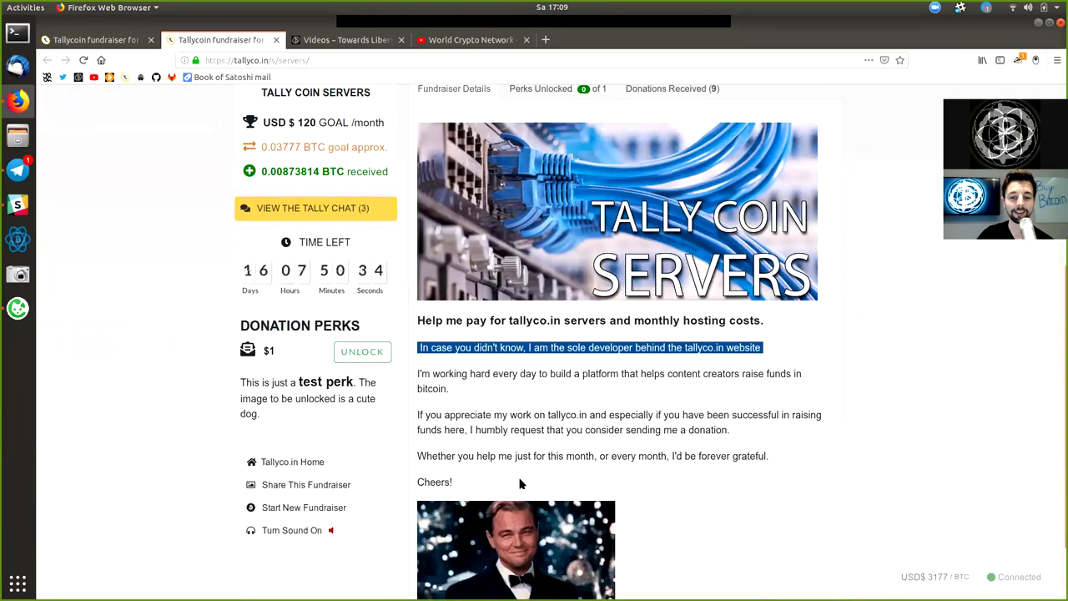
{"action": "scroll", "coordinate": [508, 341], "scroll_direction": "down", "scroll_amount": 1}
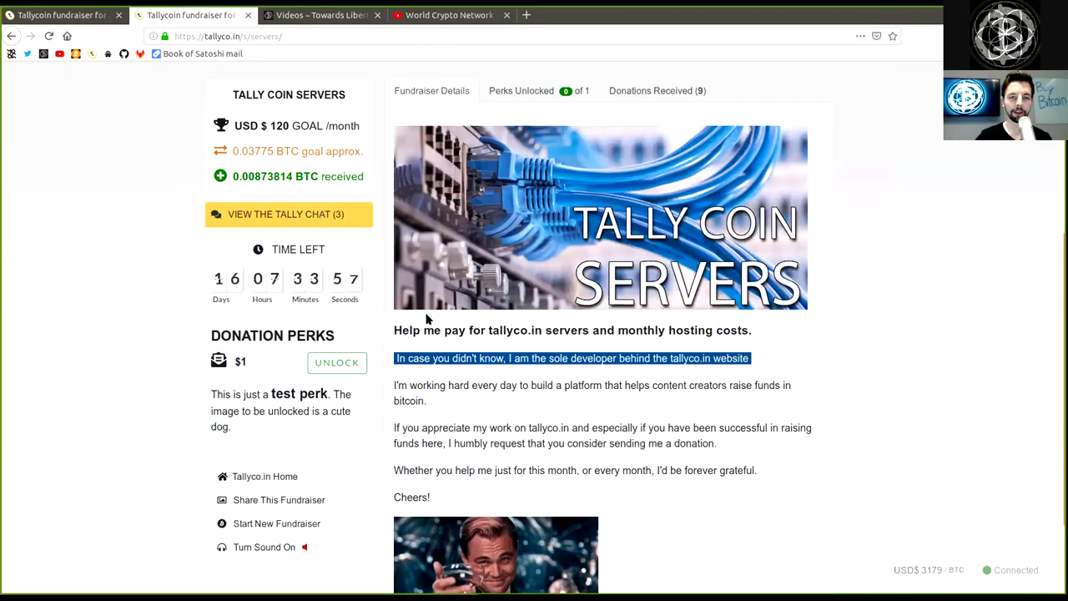
Step: Start unlocking the $1 test perk and copy the fundraiser's Bitcoin payment address
{"action": "left_click", "coordinate": [317, 362]}
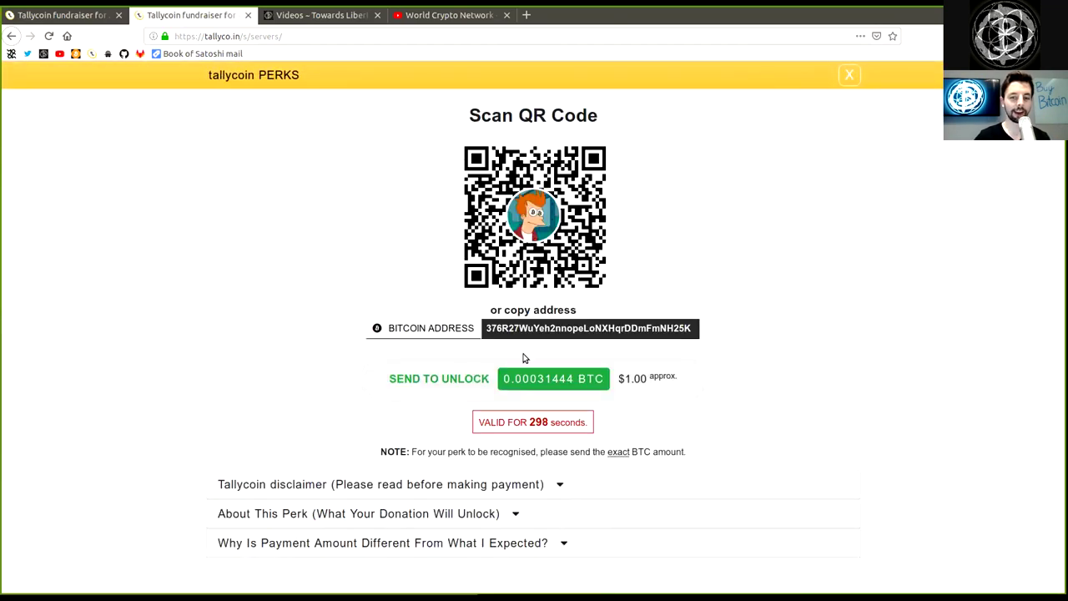
{"action": "left_click", "coordinate": [499, 328]}
{"action": "left_click", "coordinate": [609, 290]}
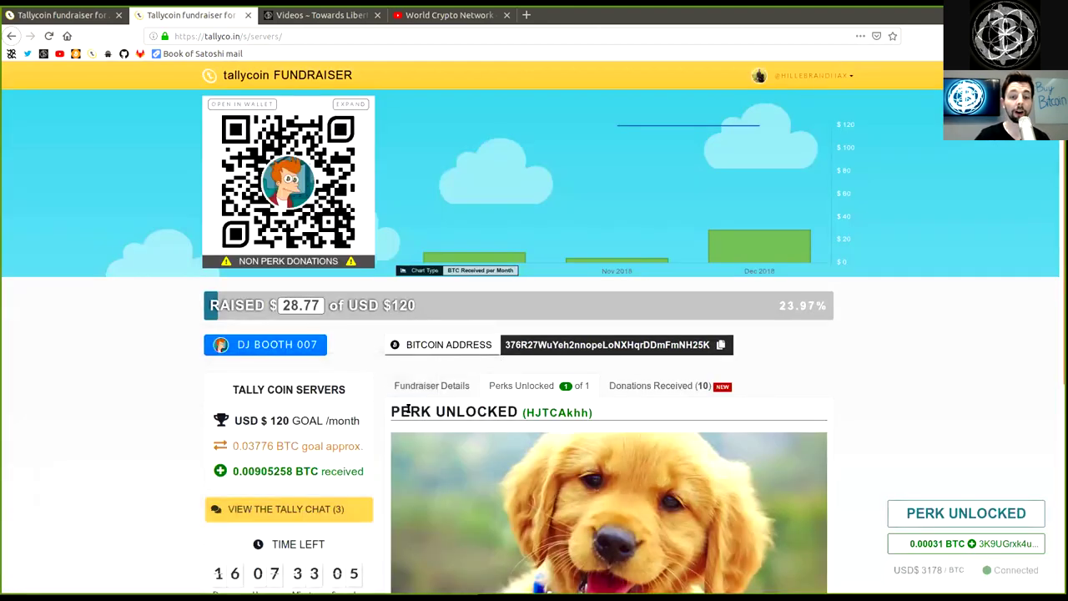
{"action": "left_click_drag", "start_coordinate": [392, 410], "coordinate": [494, 412]}
{"action": "scroll", "coordinate": [603, 407], "scroll_direction": "down", "scroll_amount": 2}
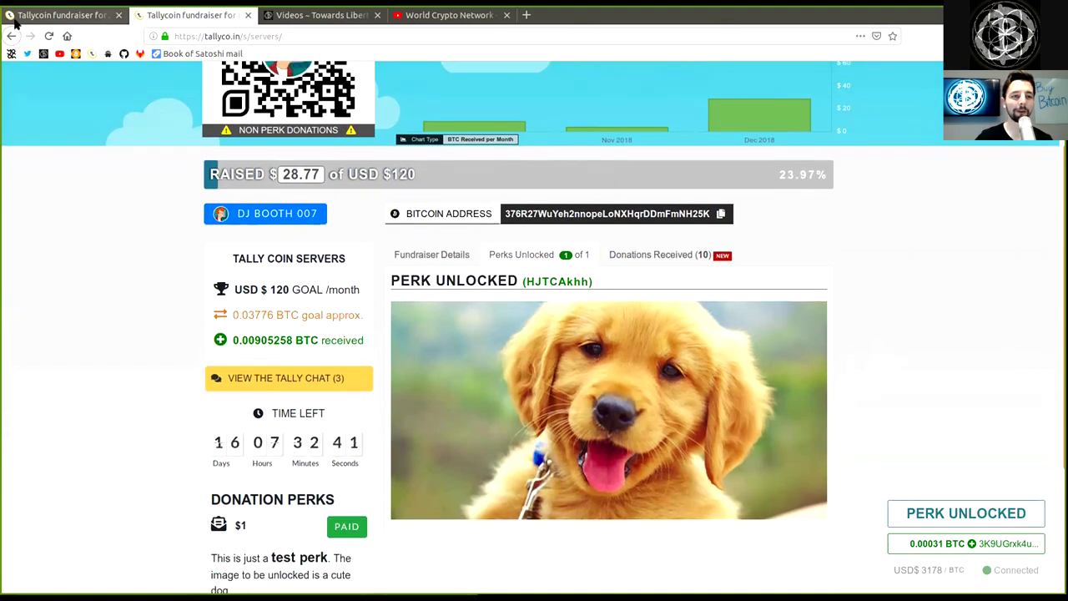
Step: Highlight 'early access' and 'PERK UNLOCKED' on the early-access fundraiser, then go to World Crypto Network
{"action": "left_click", "coordinate": [62, 15]}
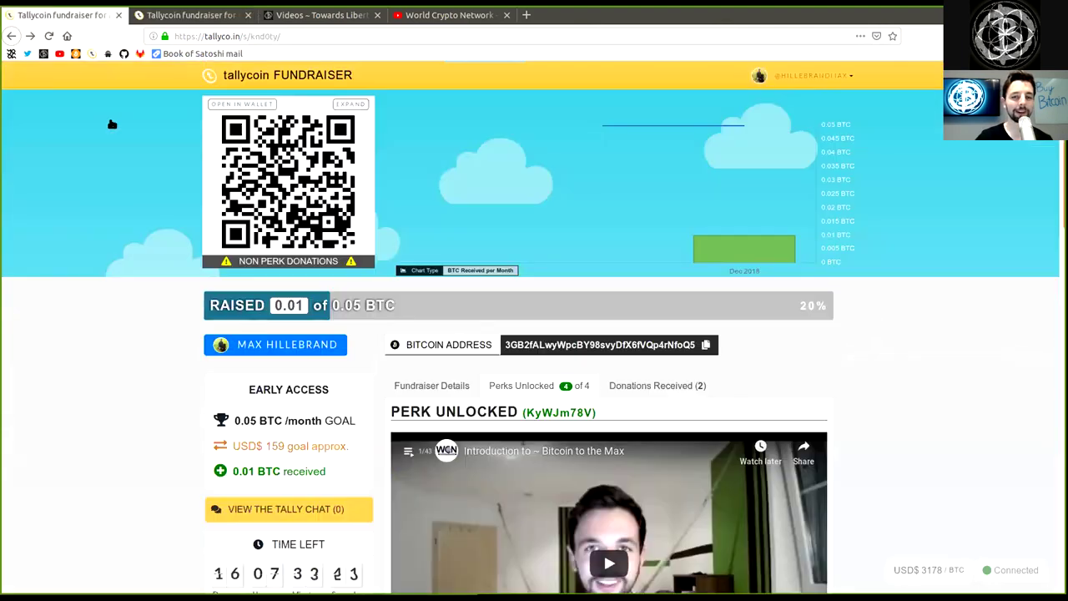
{"action": "scroll", "coordinate": [265, 307], "scroll_direction": "down", "scroll_amount": 5}
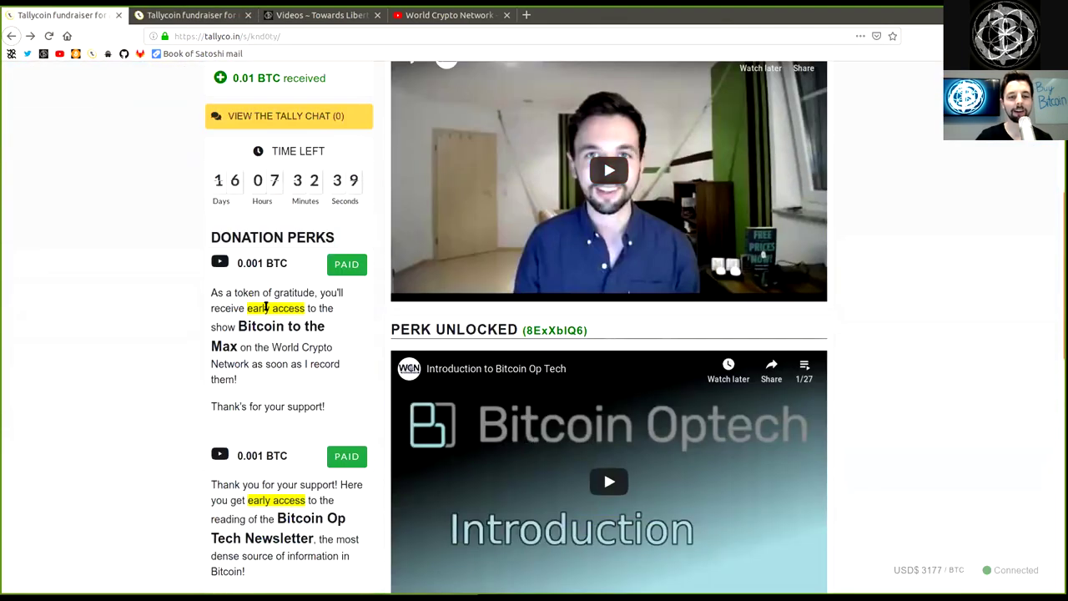
{"action": "mouse_move", "coordinate": [265, 307]}
{"action": "left_mouse_down"}
{"action": "mouse_move", "coordinate": [283, 327]}
{"action": "mouse_move", "coordinate": [286, 308]}
{"action": "left_mouse_up"}
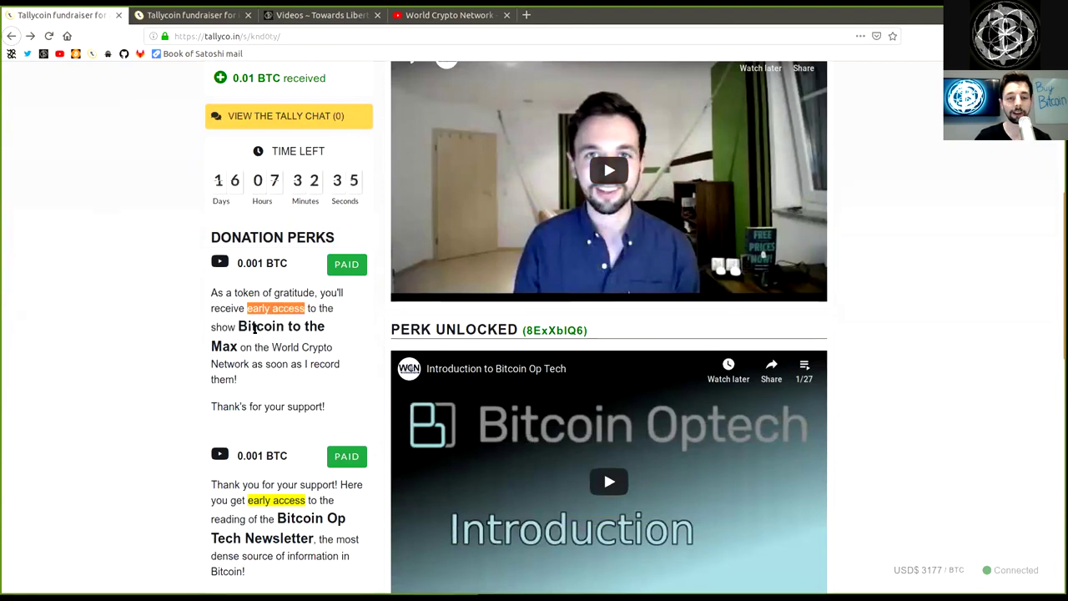
{"action": "scroll", "coordinate": [254, 327], "scroll_direction": "down", "scroll_amount": 3}
{"action": "double_click", "coordinate": [408, 202]}
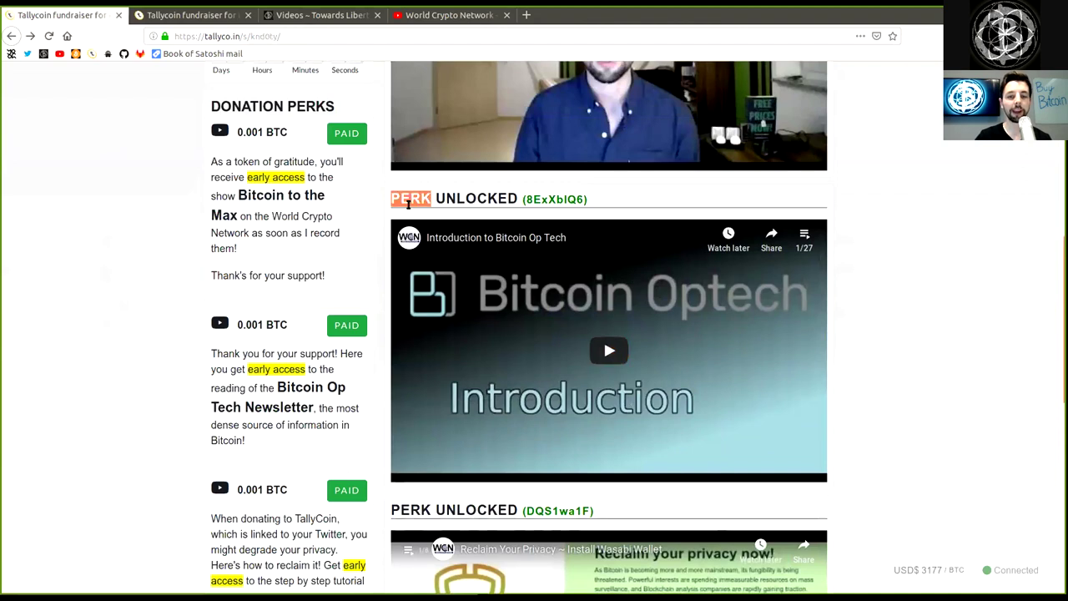
{"action": "left_click_drag", "start_coordinate": [408, 204], "coordinate": [465, 201]}
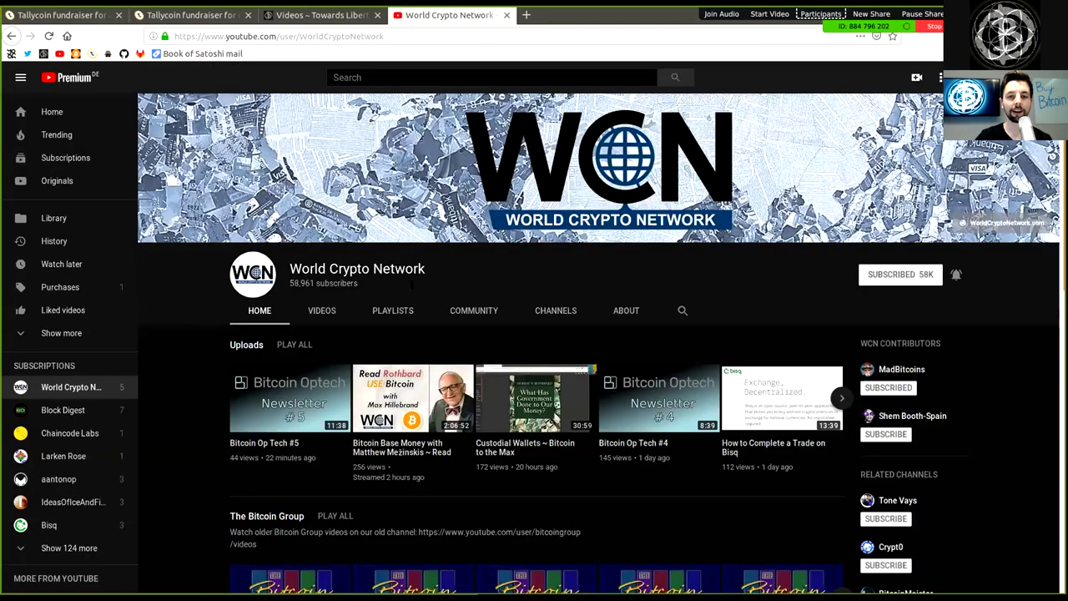
{"action": "left_click", "coordinate": [447, 14]}
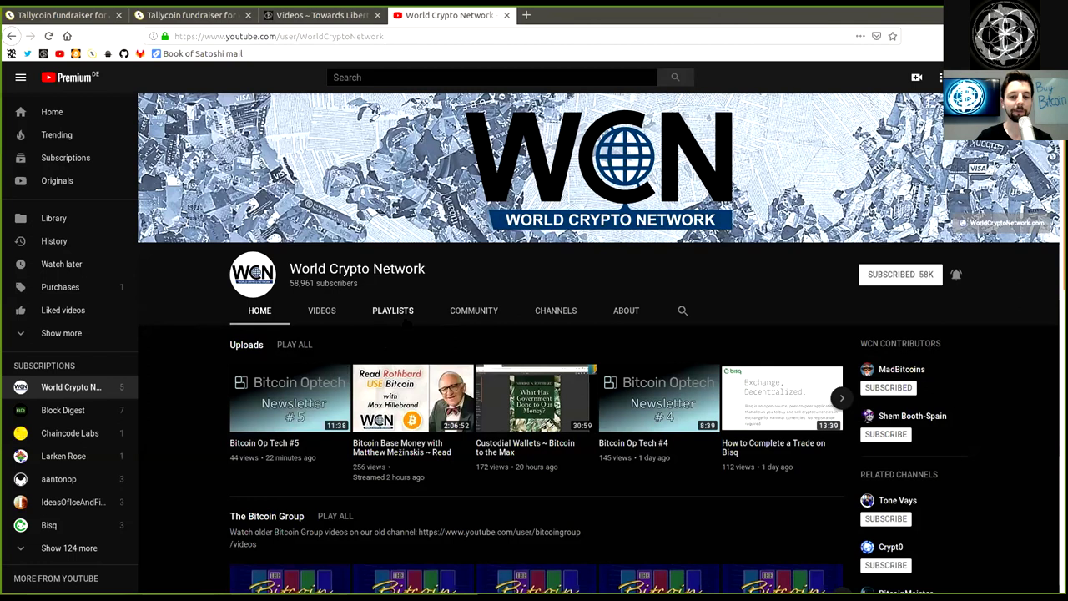
Step: Pause the Bitcoin Op Tech Newsletter introduction video from the channel's playlists, then return to the early-access fundraiser
{"action": "left_click", "coordinate": [394, 310]}
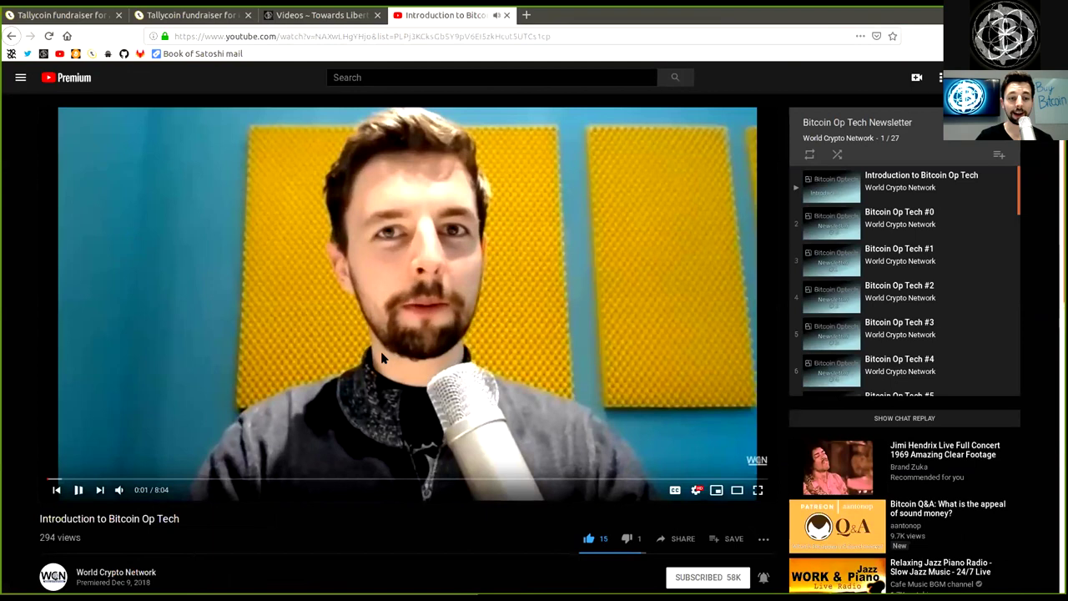
{"action": "left_click", "coordinate": [380, 351]}
{"action": "scroll", "coordinate": [918, 289], "scroll_direction": "down", "scroll_amount": 4}
{"action": "scroll", "coordinate": [918, 289], "scroll_direction": "down", "scroll_amount": 2}
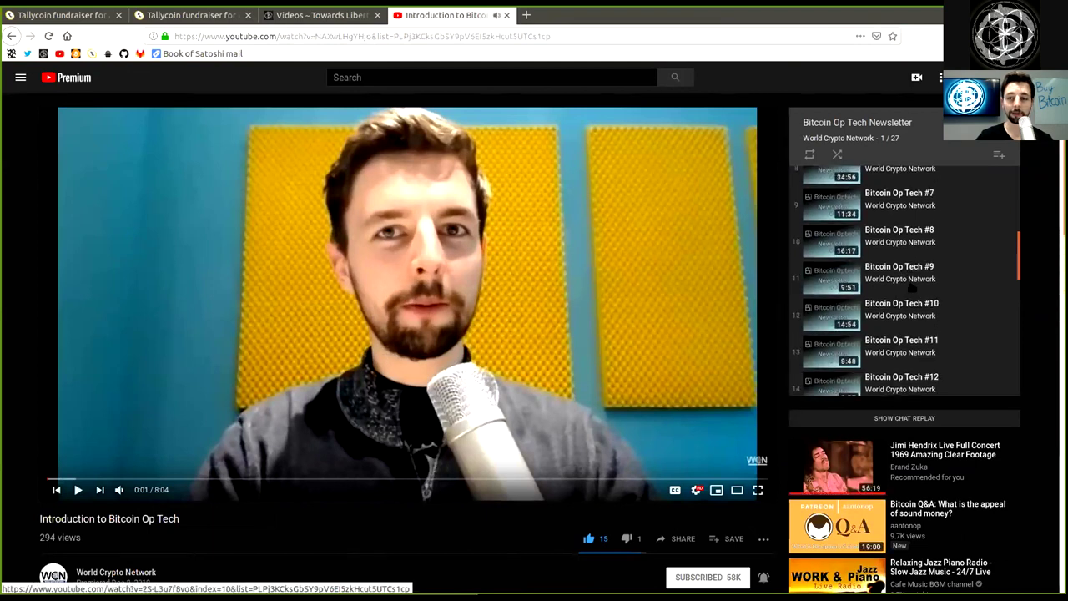
{"action": "scroll", "coordinate": [917, 288], "scroll_direction": "down", "scroll_amount": 2}
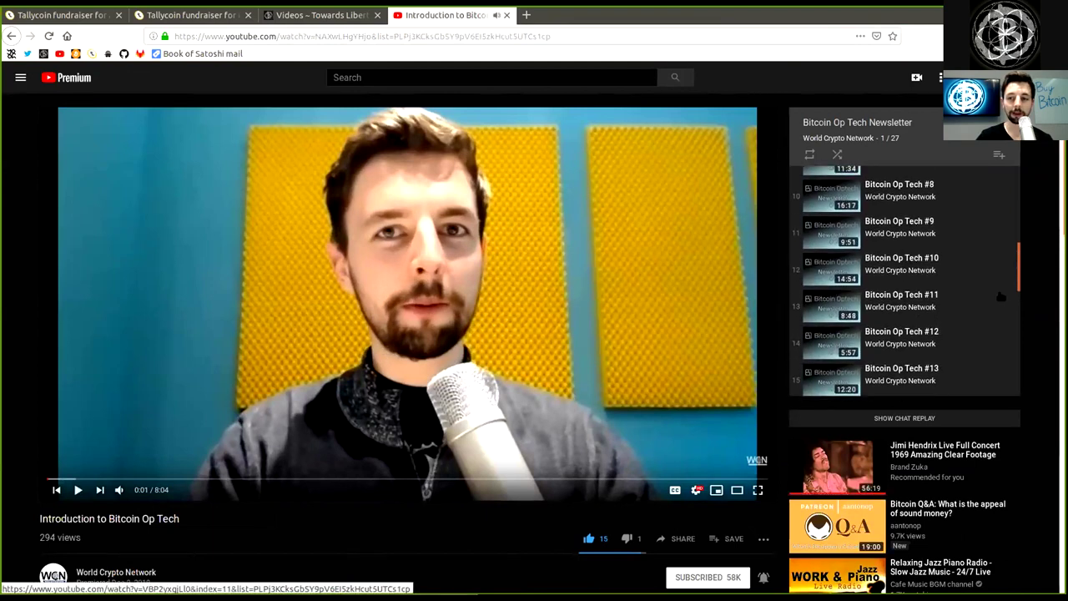
{"action": "left_click", "coordinate": [50, 15]}
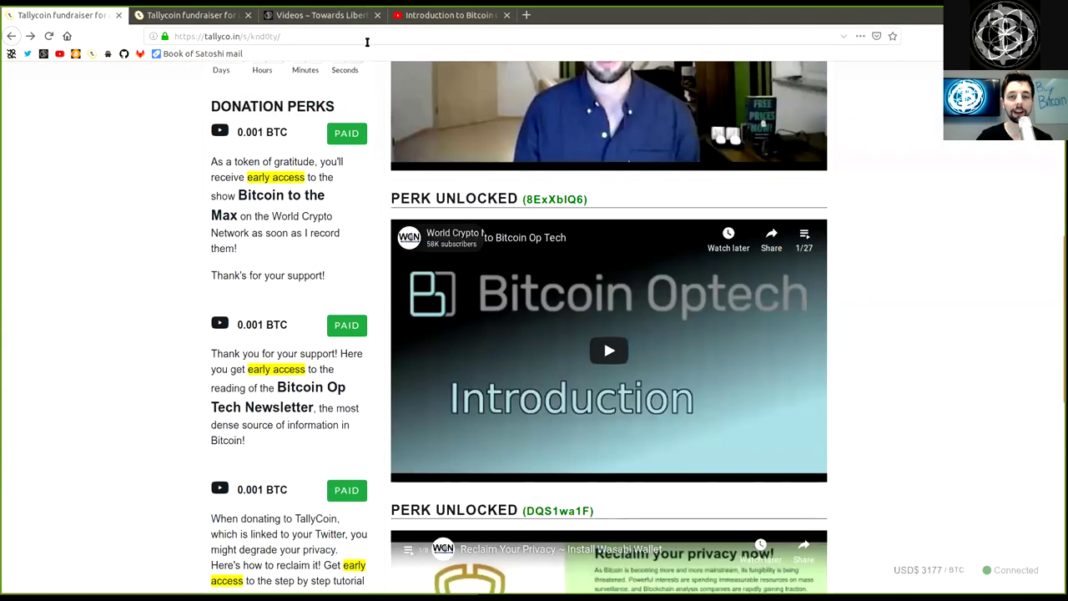
Step: Scroll through the unlocked Wasabi and Bisq perk videos, then return to Tally Coin Servers
{"action": "left_click", "coordinate": [192, 15]}
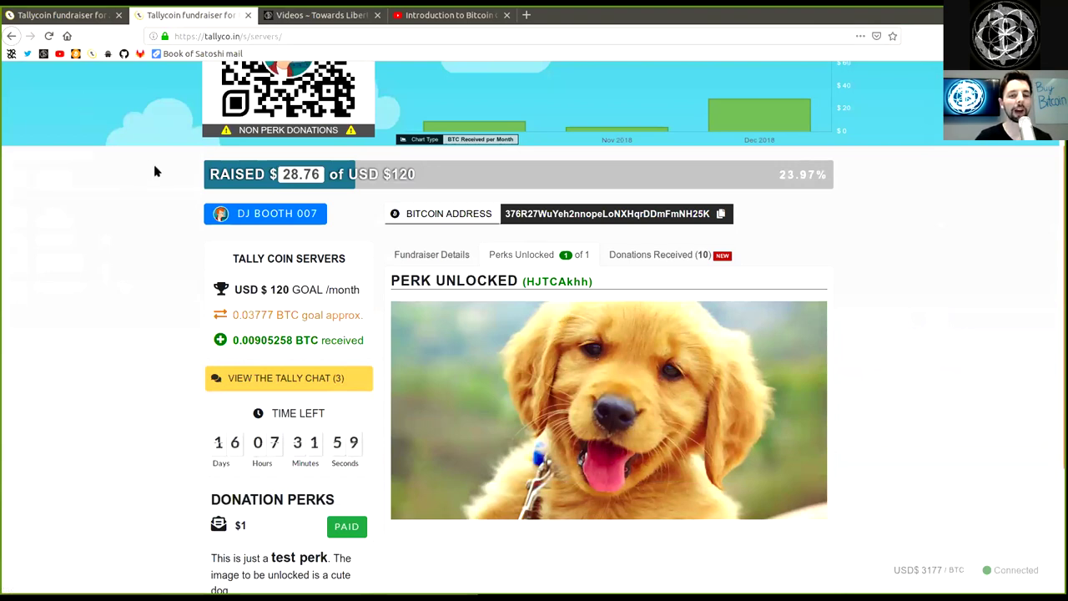
{"action": "key", "text": "ctrl+Page_Up"}
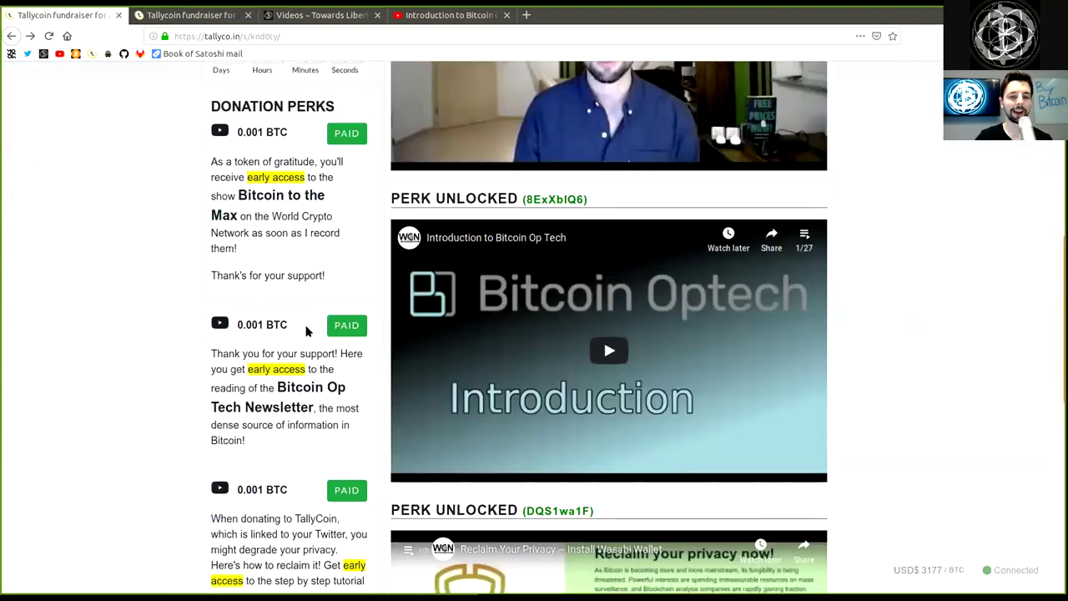
{"action": "scroll", "coordinate": [284, 388], "scroll_direction": "down", "scroll_amount": 3}
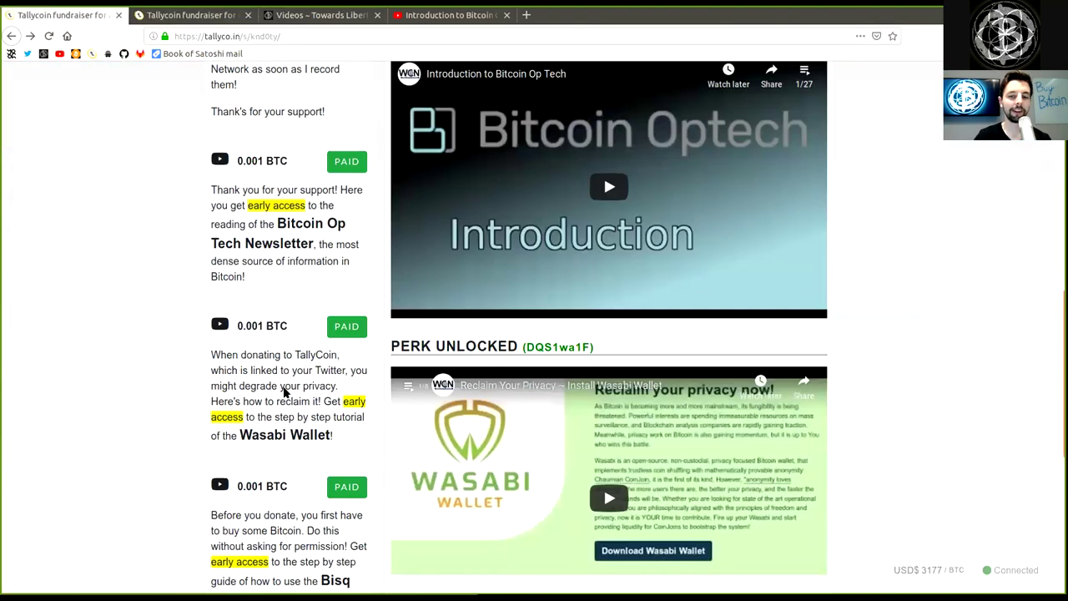
{"action": "scroll", "coordinate": [283, 392], "scroll_direction": "down", "scroll_amount": 5}
{"action": "scroll", "coordinate": [259, 325], "scroll_direction": "up", "scroll_amount": 4}
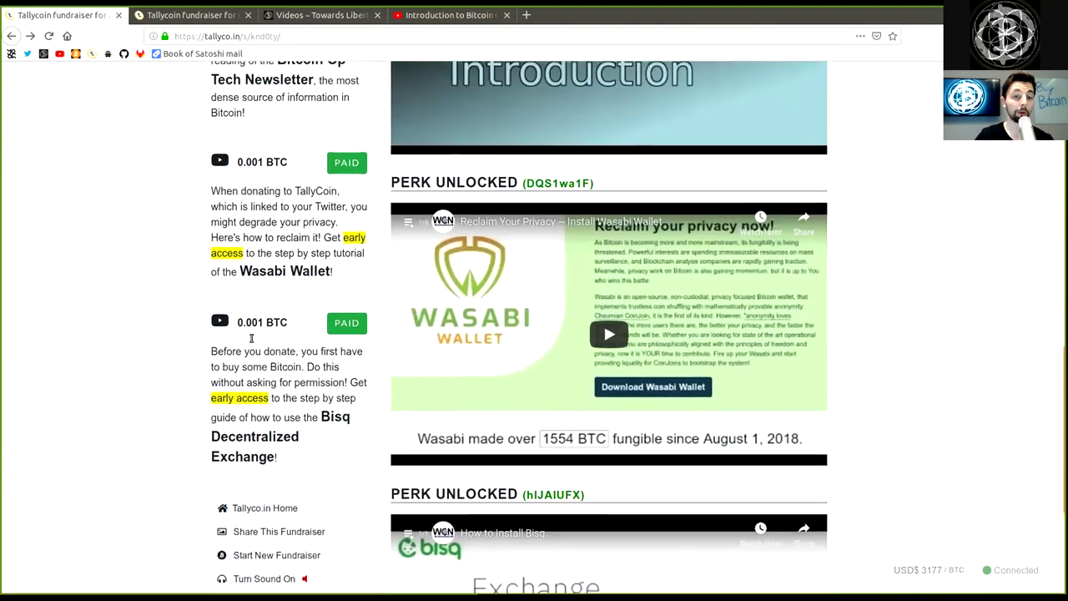
{"action": "scroll", "coordinate": [298, 407], "scroll_direction": "down", "scroll_amount": 4}
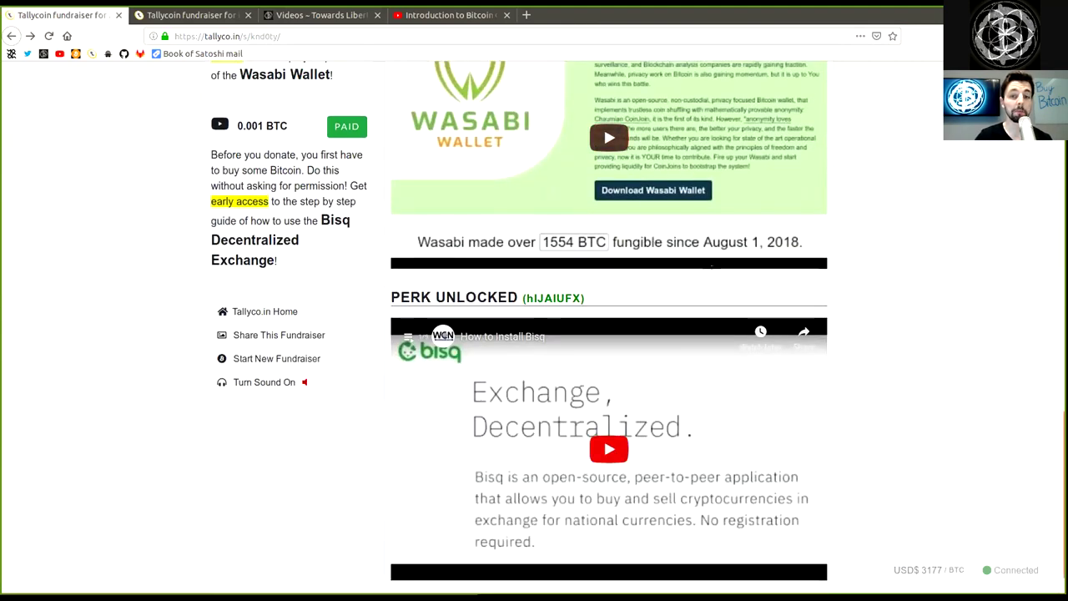
{"action": "scroll", "coordinate": [562, 357], "scroll_direction": "up", "scroll_amount": 4}
{"action": "scroll", "coordinate": [584, 354], "scroll_direction": "up", "scroll_amount": 6}
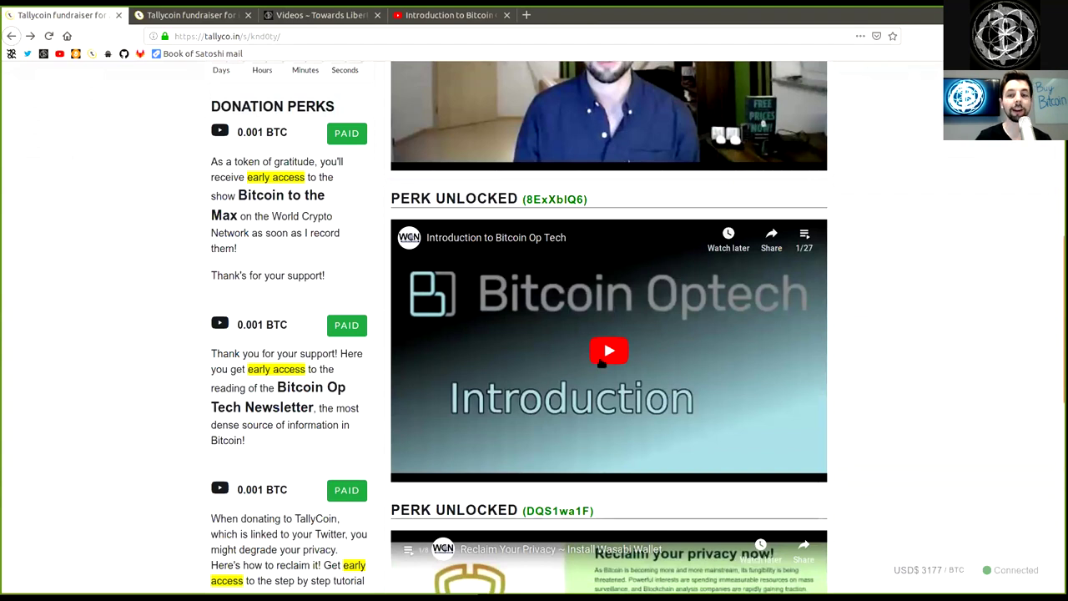
{"action": "scroll", "coordinate": [471, 217], "scroll_direction": "up", "scroll_amount": 5}
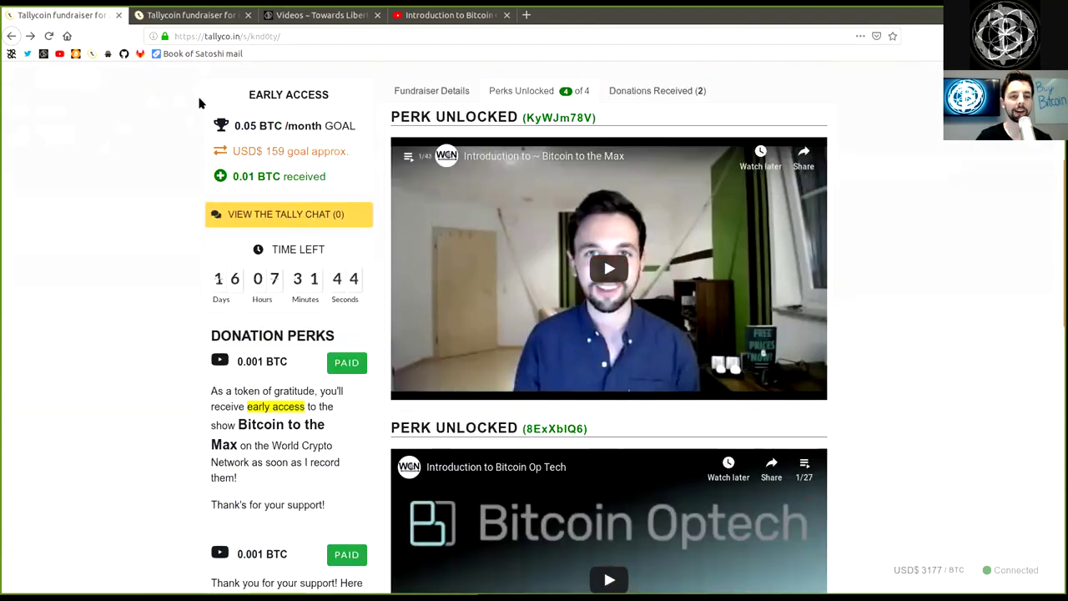
{"action": "left_click", "coordinate": [216, 14]}
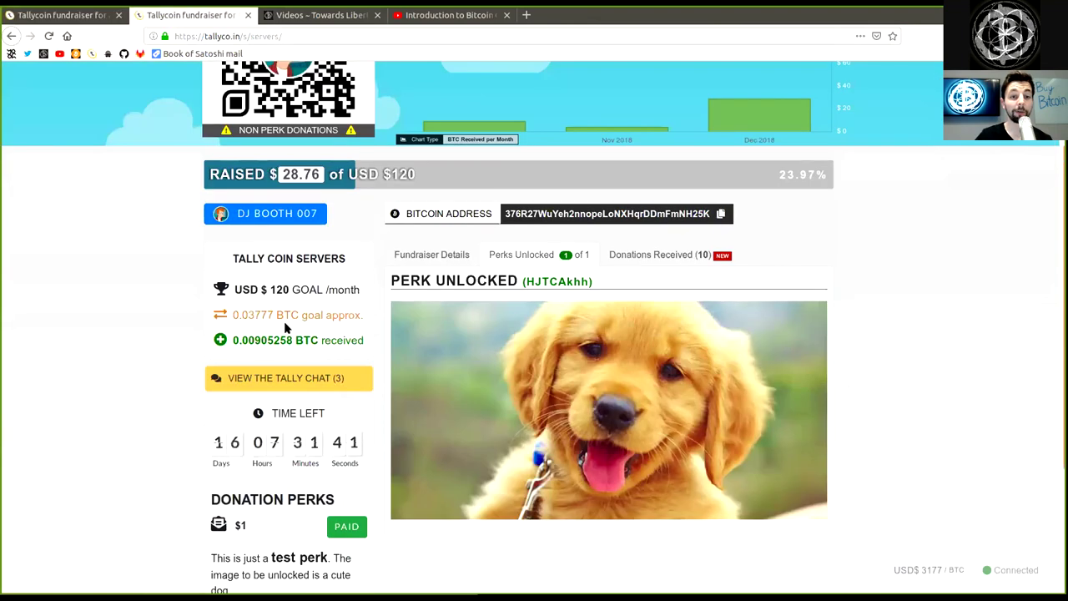
Step: Open the Tally Chat and highlight the last message's 'seriously awesome sauce' and sender
{"action": "left_click", "coordinate": [287, 375]}
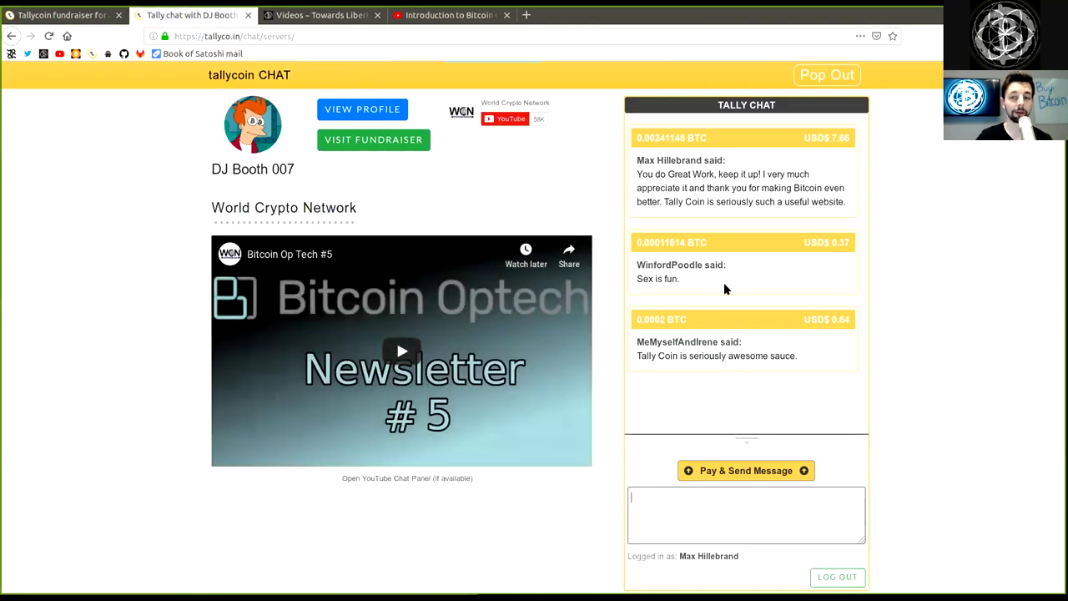
{"action": "left_click_drag", "start_coordinate": [798, 357], "coordinate": [625, 361]}
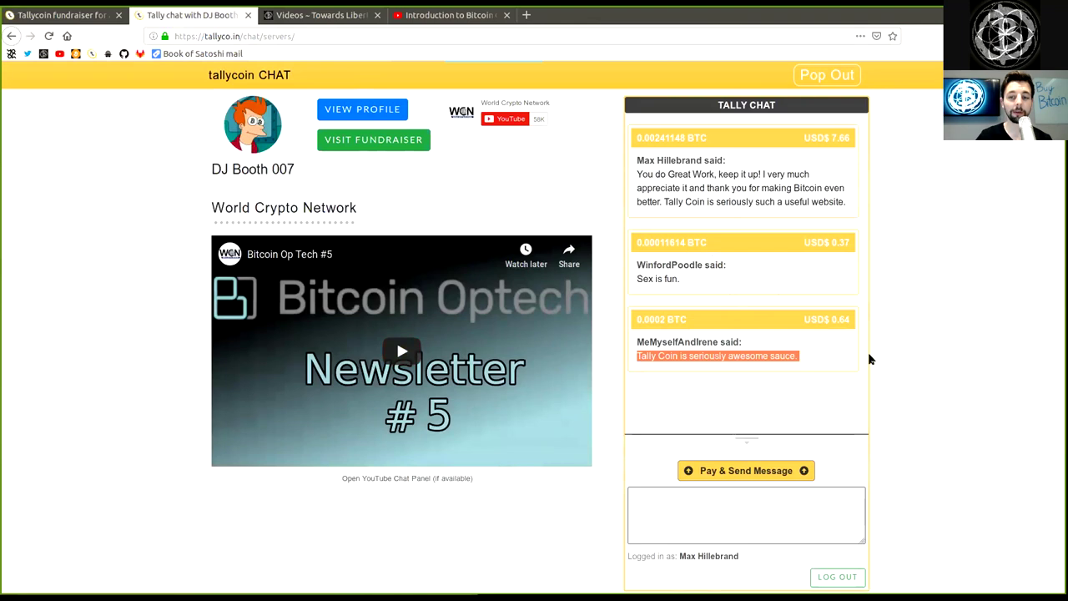
{"action": "left_click", "coordinate": [941, 353]}
{"action": "double_click", "coordinate": [648, 342]}
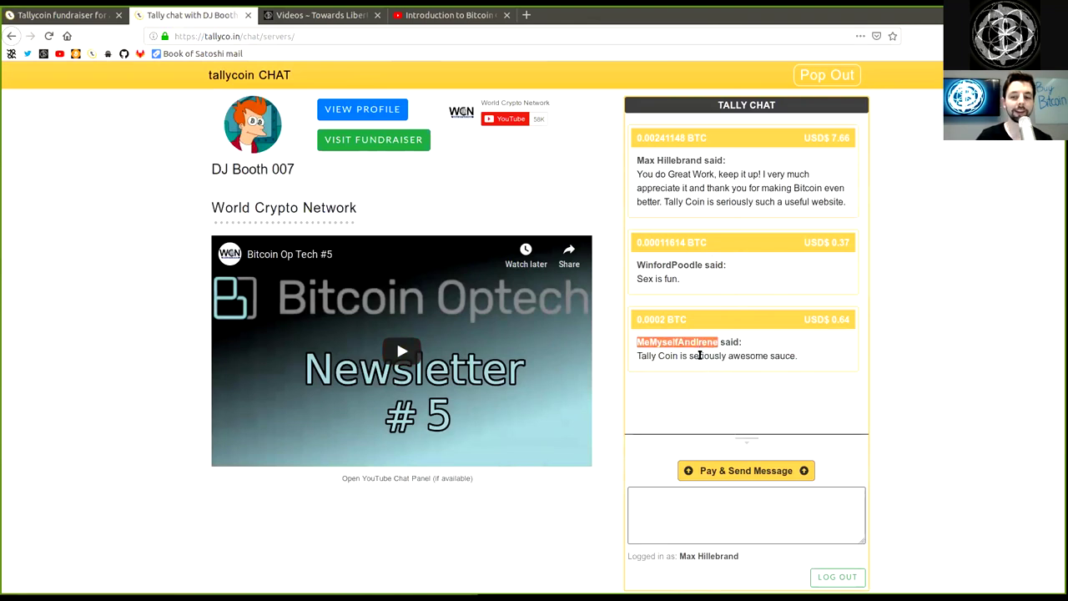
{"action": "left_click_drag", "start_coordinate": [699, 355], "coordinate": [777, 366]}
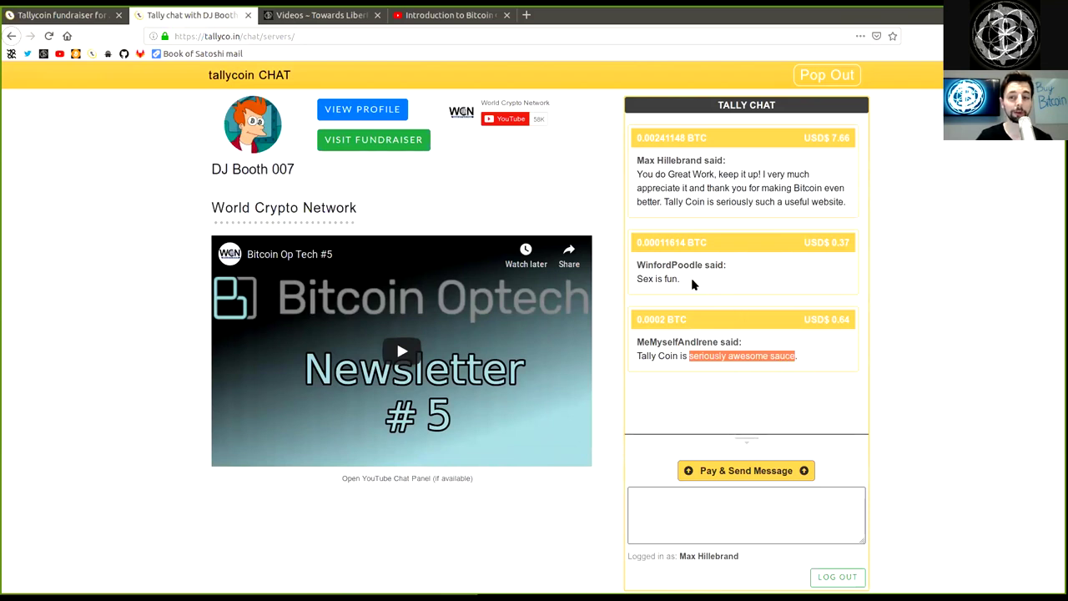
Step: Highlight the second message's sender and the first message's 'Great Work' and 'making Bitcoin even better'
{"action": "mouse_move", "coordinate": [656, 265]}
{"action": "left_mouse_down"}
{"action": "mouse_move", "coordinate": [683, 264]}
{"action": "mouse_move", "coordinate": [682, 281]}
{"action": "left_mouse_up"}
{"action": "left_click", "coordinate": [890, 245]}
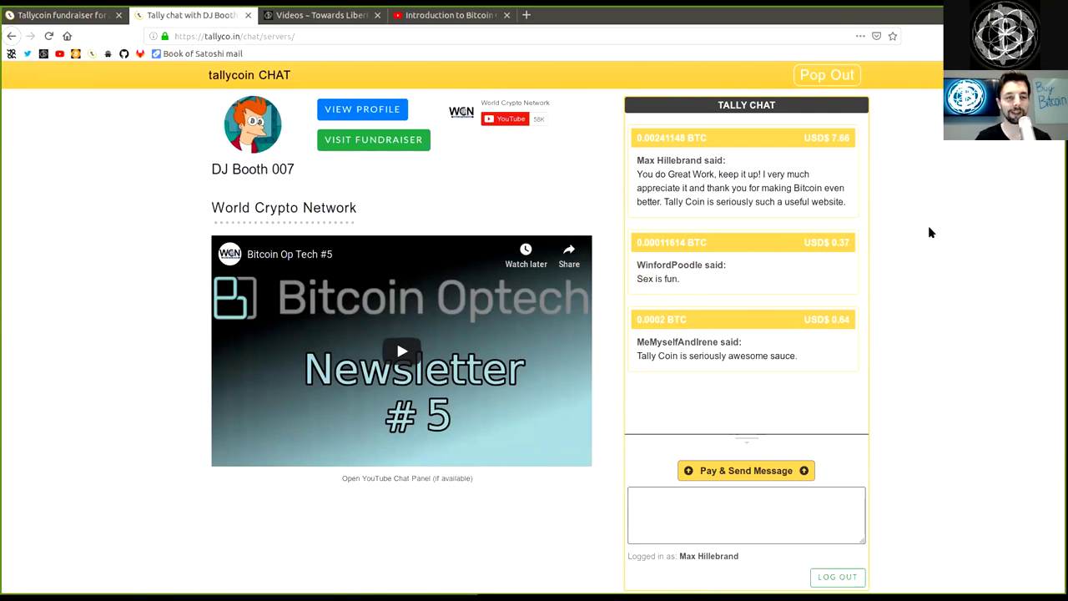
{"action": "double_click", "coordinate": [647, 160]}
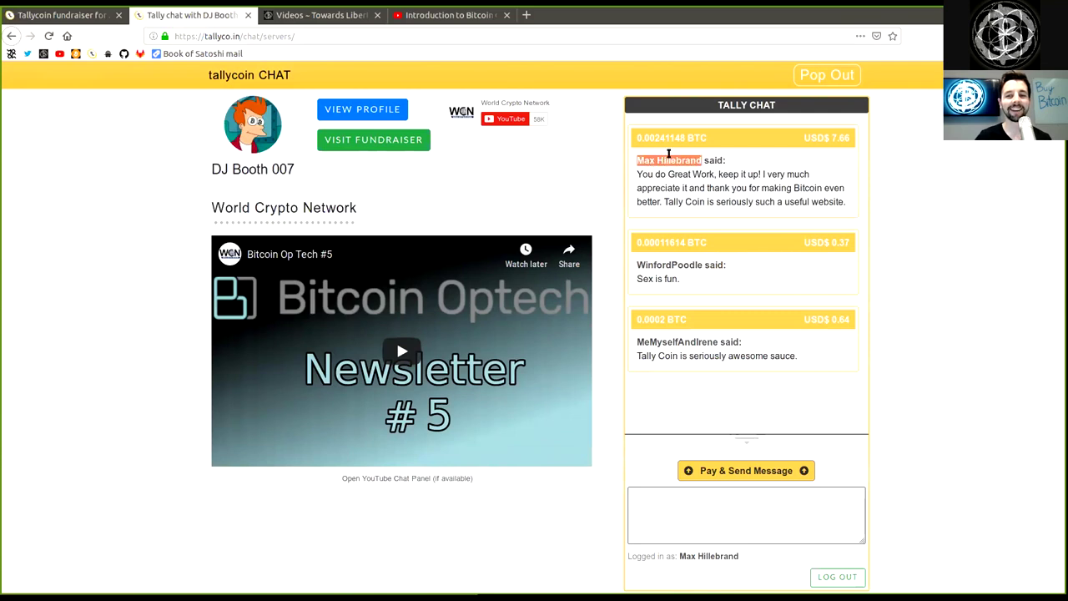
{"action": "double_click", "coordinate": [639, 173]}
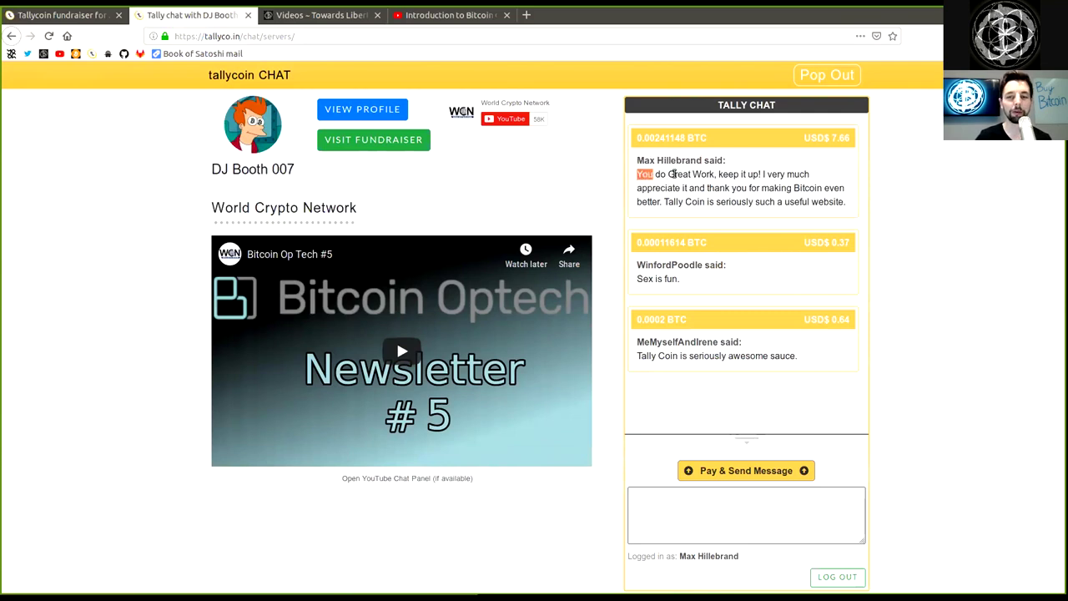
{"action": "left_click_drag", "start_coordinate": [668, 173], "coordinate": [714, 173]}
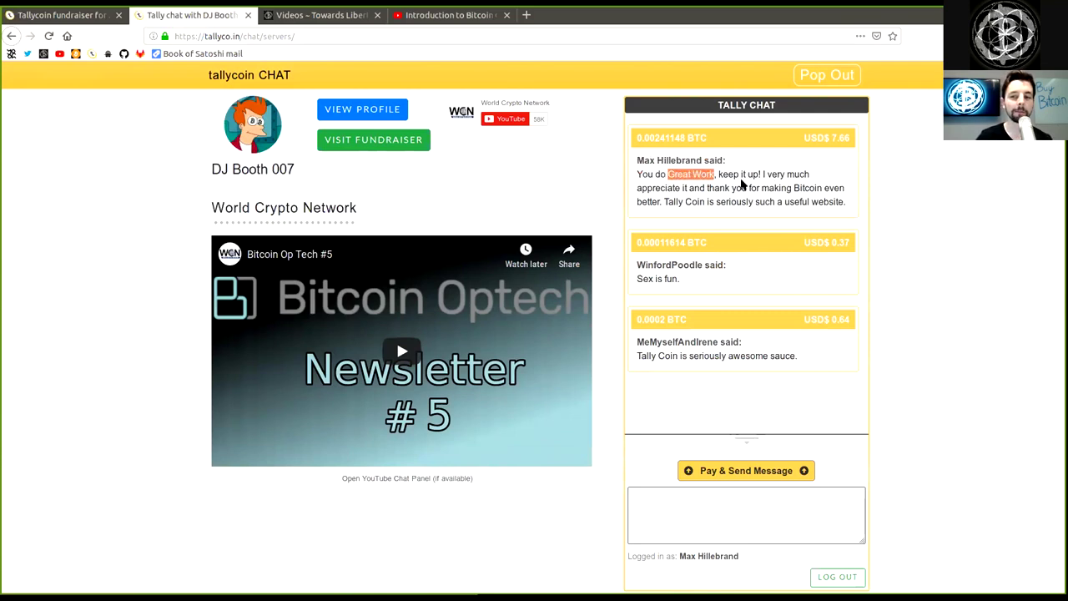
{"action": "double_click", "coordinate": [646, 198]}
{"action": "left_click_drag", "start_coordinate": [760, 187], "coordinate": [649, 204]}
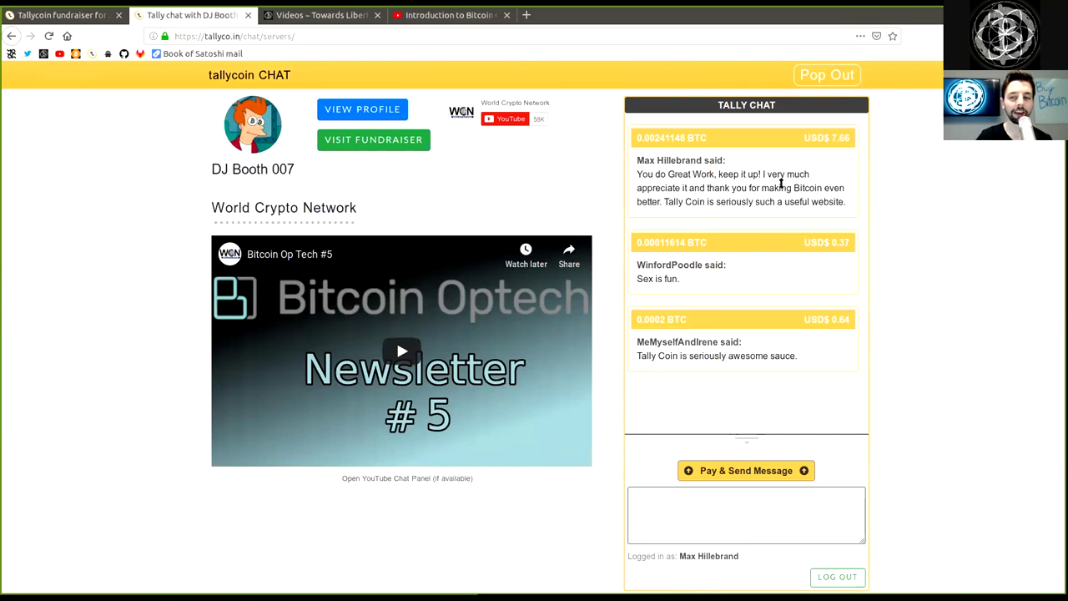
{"action": "left_click", "coordinate": [677, 207]}
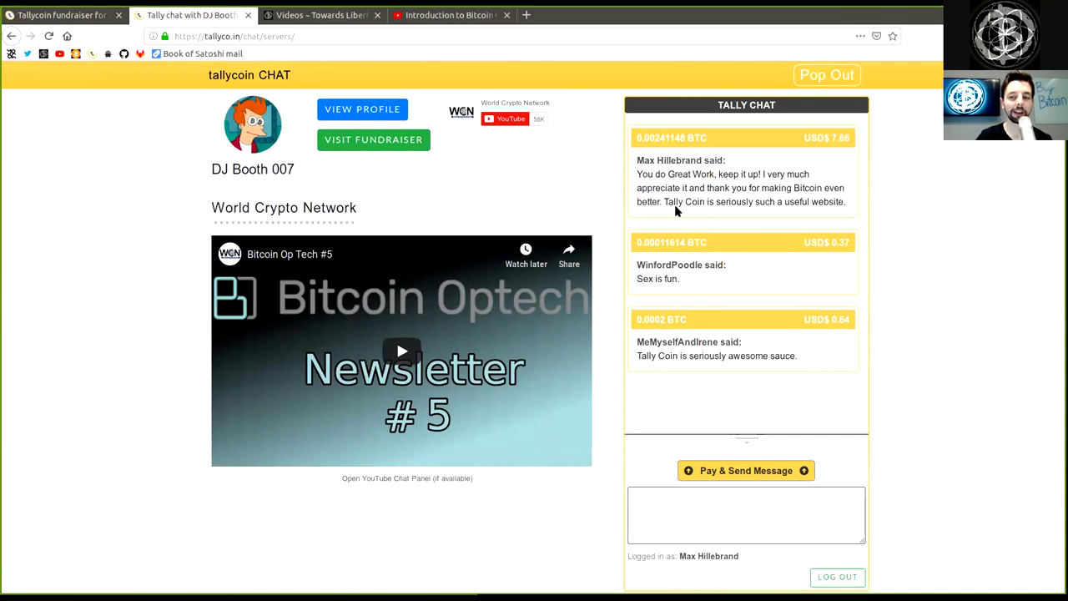
{"action": "mouse_move", "coordinate": [677, 198]}
{"action": "left_mouse_down"}
{"action": "mouse_move", "coordinate": [762, 187]}
{"action": "mouse_move", "coordinate": [836, 200]}
{"action": "left_mouse_up"}
{"action": "left_click", "coordinate": [891, 232]}
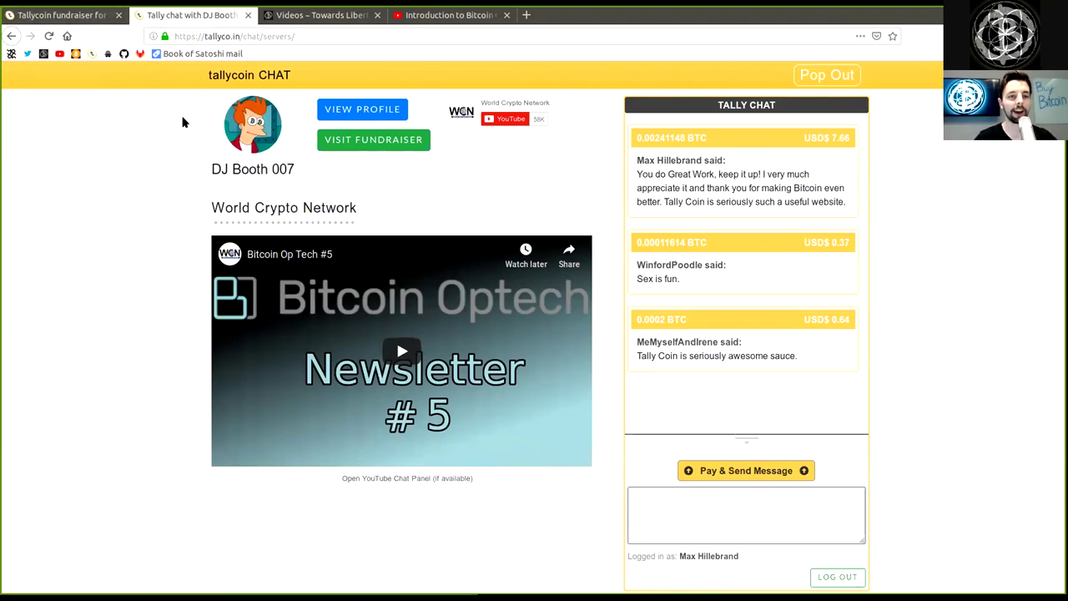
Step: Return to the Early Access fundraiser and review its 4/4 perks unlocked and 0.01/0.05 BTC raised
{"action": "left_click", "coordinate": [70, 18]}
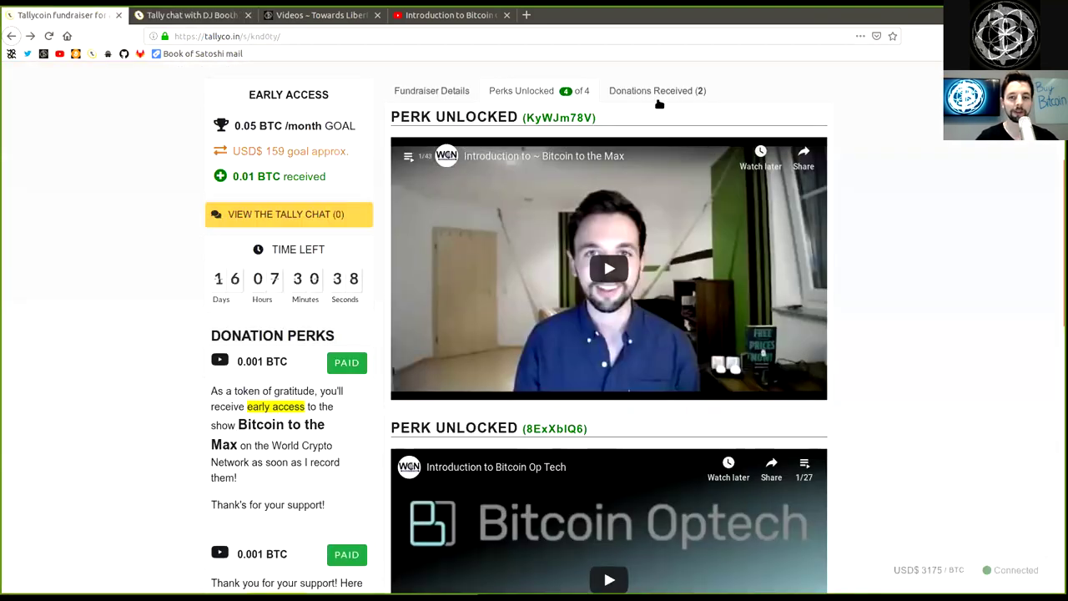
{"action": "scroll", "coordinate": [824, 178], "scroll_direction": "up", "scroll_amount": 1}
{"action": "scroll", "coordinate": [824, 178], "scroll_direction": "up", "scroll_amount": 4}
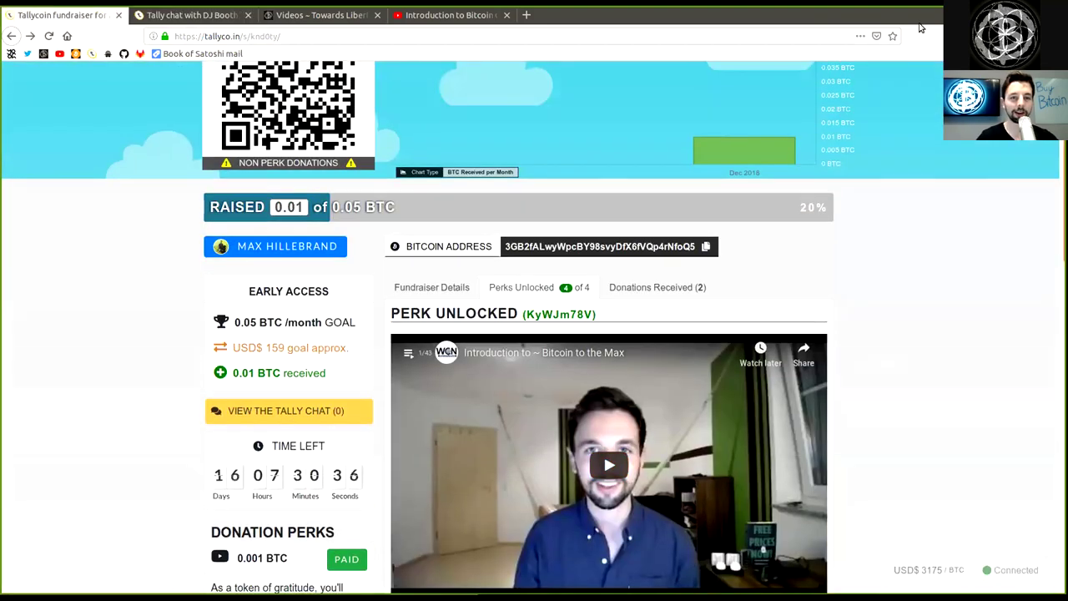
{"action": "scroll", "coordinate": [715, 124], "scroll_direction": "up", "scroll_amount": 2}
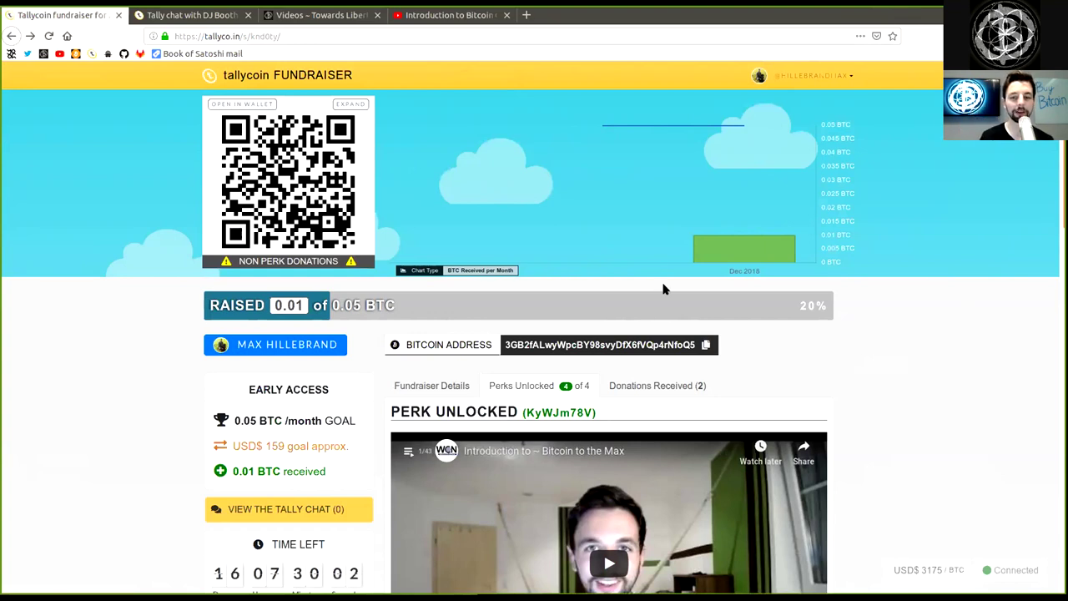
{"action": "scroll", "coordinate": [663, 289], "scroll_direction": "down", "scroll_amount": 5}
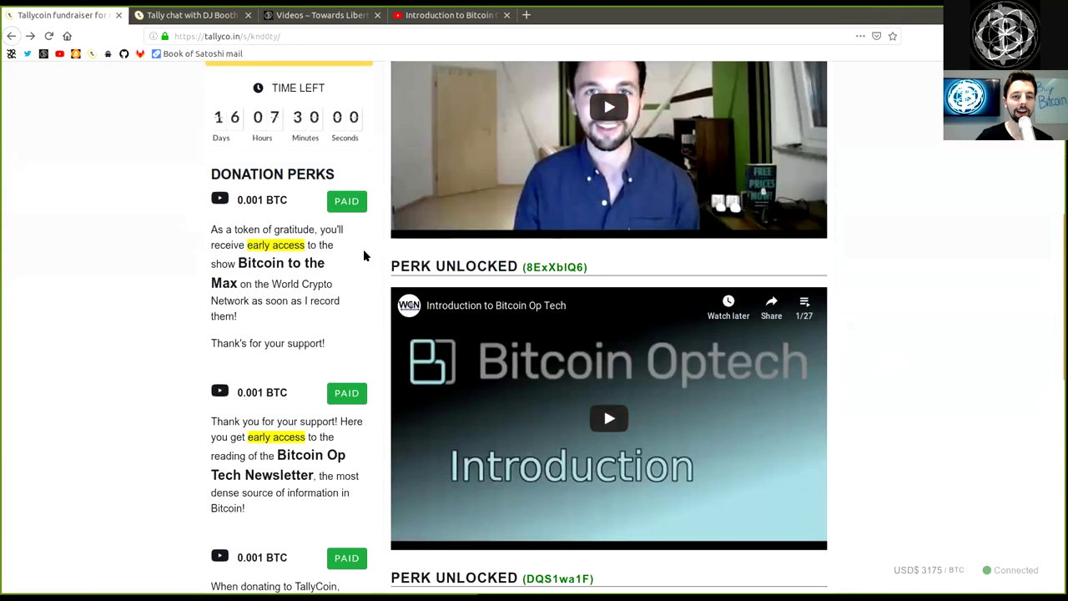
{"action": "scroll", "coordinate": [363, 254], "scroll_direction": "up", "scroll_amount": 3}
{"action": "scroll", "coordinate": [293, 234], "scroll_direction": "up", "scroll_amount": 3}
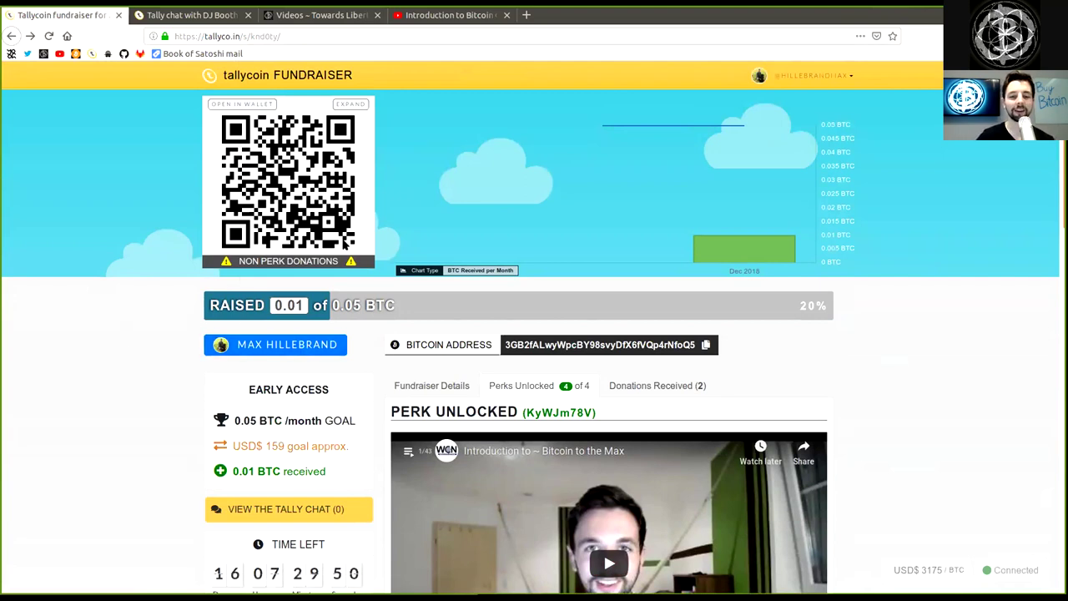
{"action": "scroll", "coordinate": [603, 289], "scroll_direction": "down", "scroll_amount": 5}
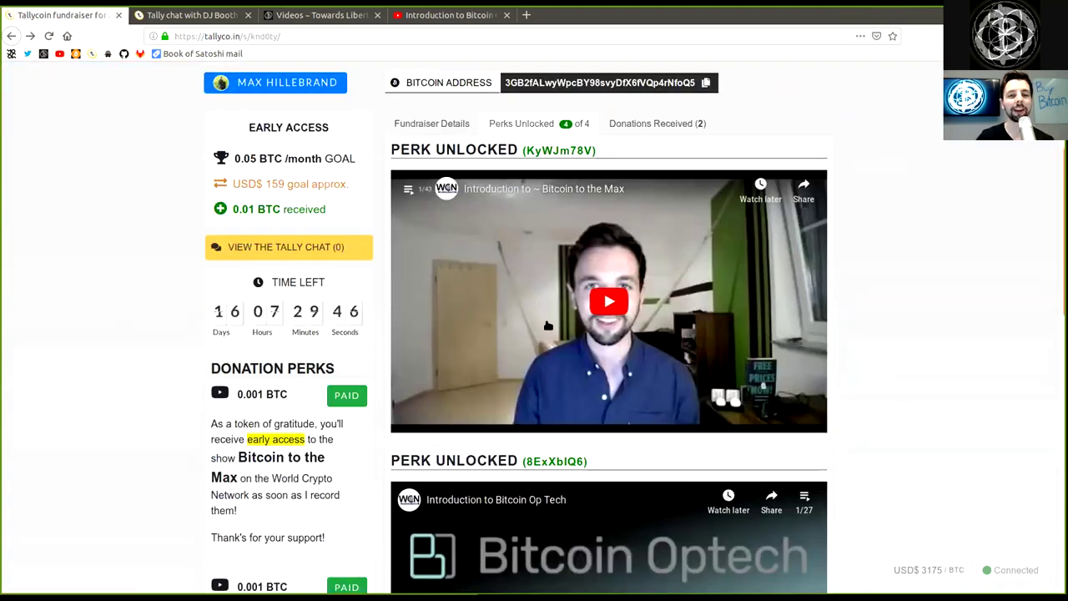
{"action": "scroll", "coordinate": [548, 324], "scroll_direction": "up", "scroll_amount": 3}
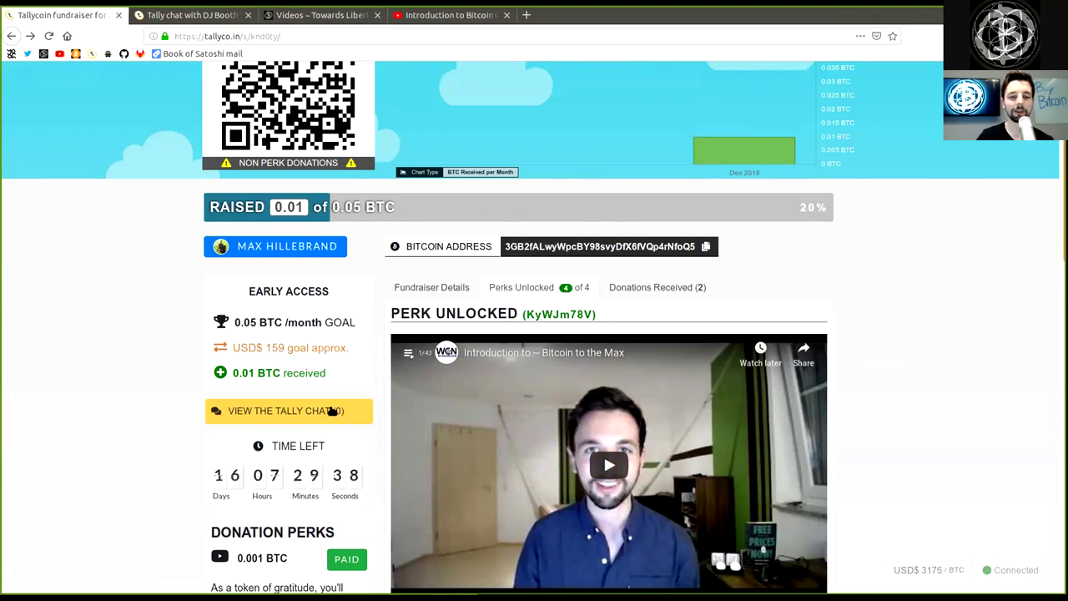
Step: Open 'View the Tally Chat (0)' on Max Hillebrand's Early Access fundraiser
{"action": "left_click", "coordinate": [332, 411]}
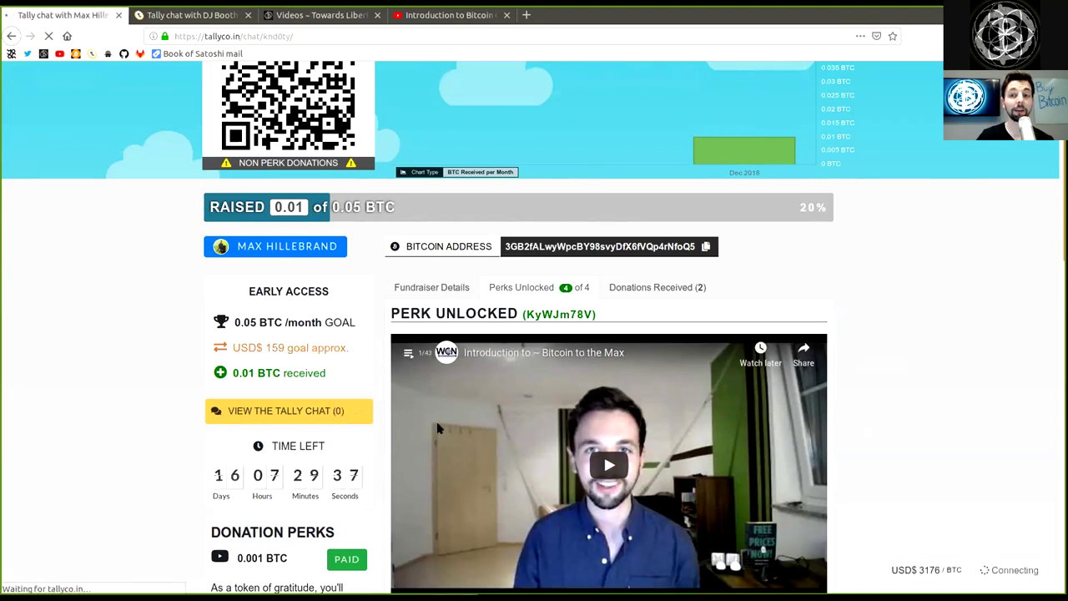